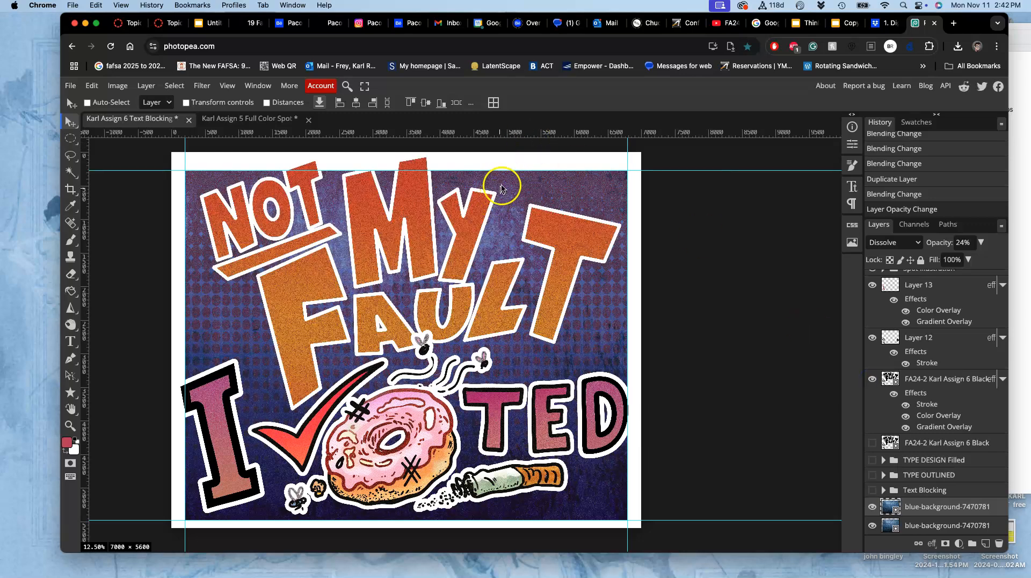
- Duplicate the visible Assign 6 Black lettering layer with its effects and hide the lower original as a backup
{"action": "left_click", "coordinate": [920, 378]}
{"action": "left_click", "coordinate": [915, 381]}
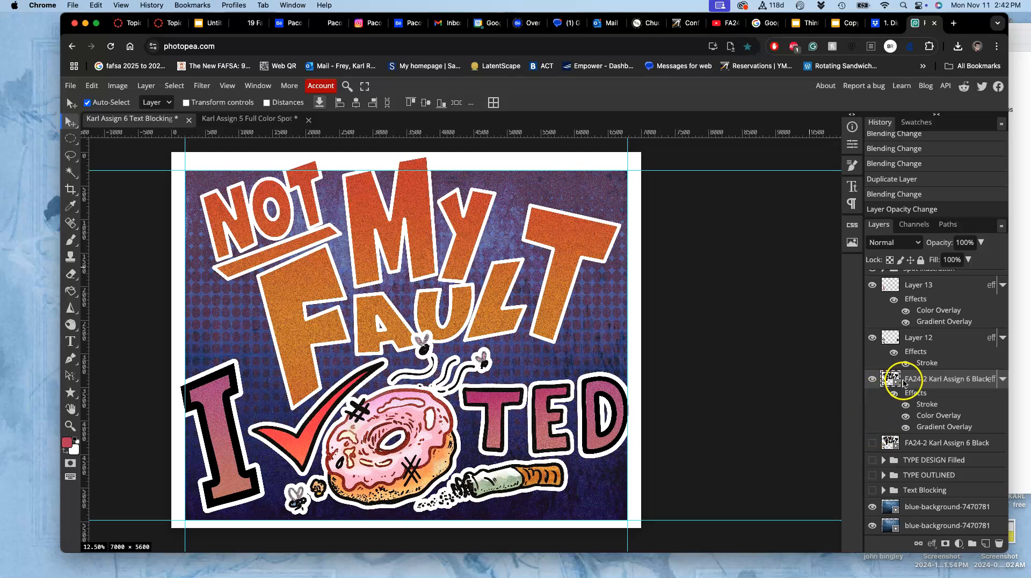
{"action": "key", "text": "super+j"}
{"action": "left_click", "coordinate": [872, 443]}
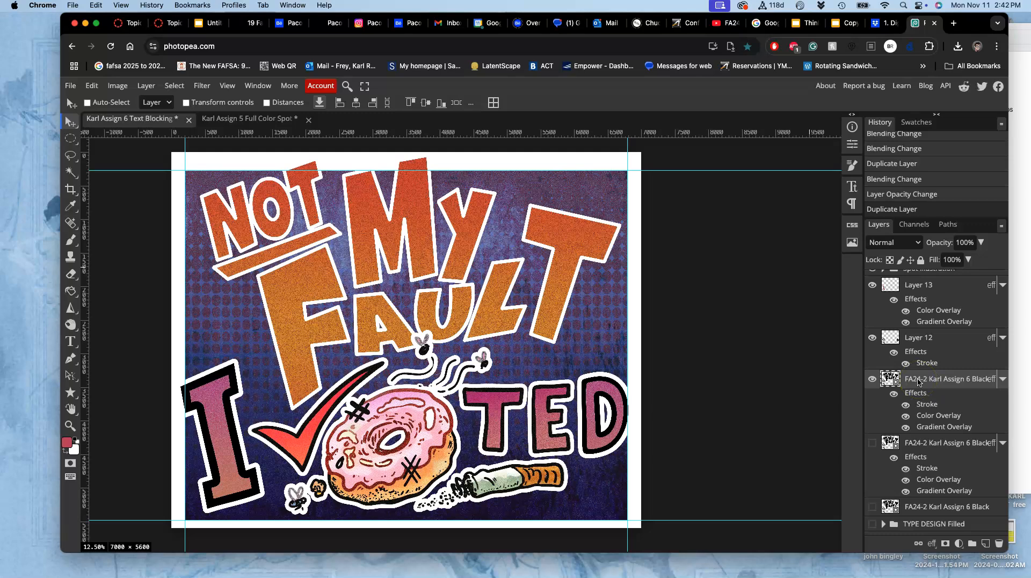
- Squash the duplicated lettering layer from its upper edge to a height of about 134.64%, keeping its width
{"action": "key", "text": "super+alt+t"}
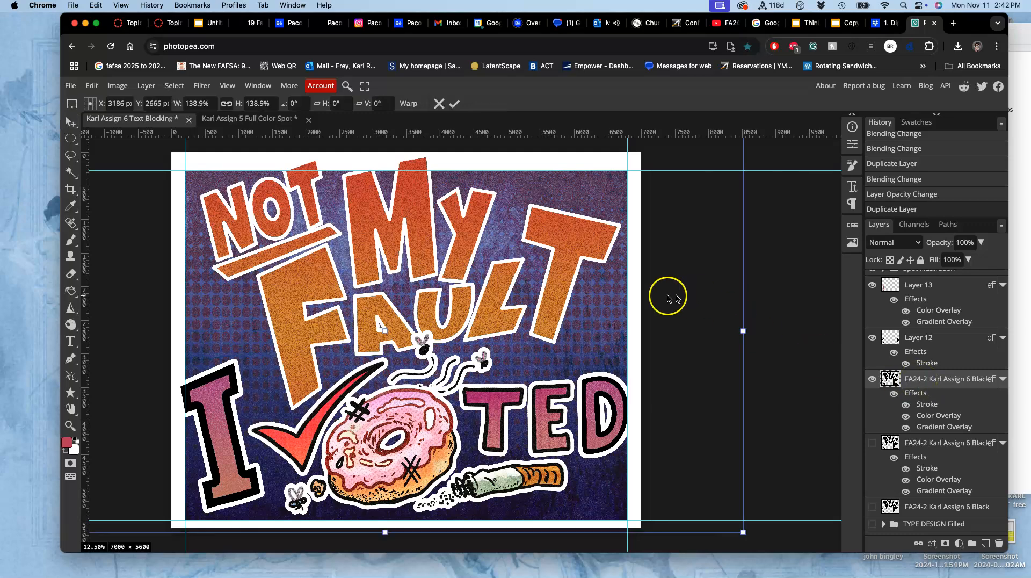
{"action": "scroll", "coordinate": [666, 295], "scroll_direction": "up", "scroll_amount": 4}
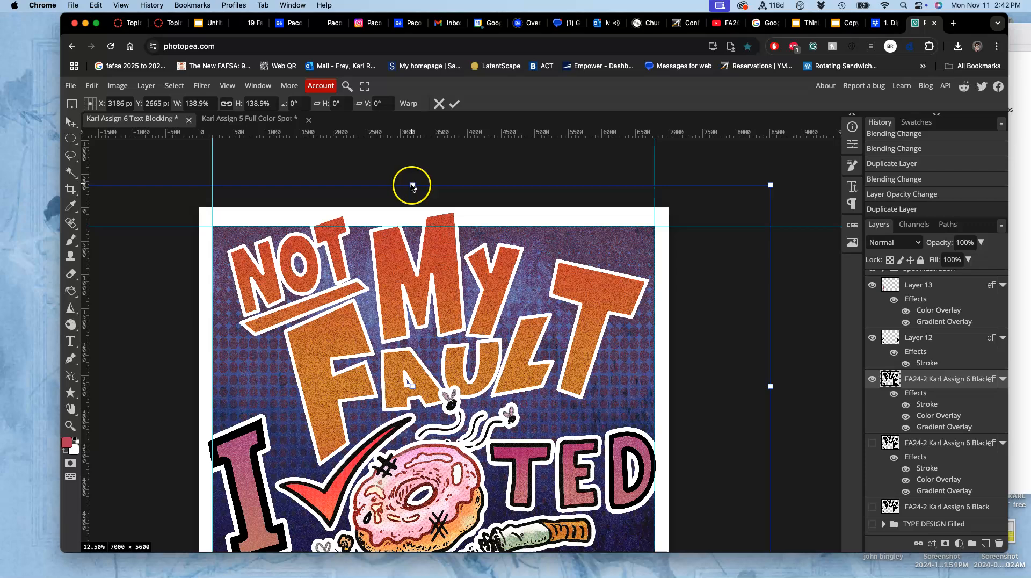
{"action": "left_click_drag", "start_coordinate": [413, 185], "coordinate": [413, 187]}
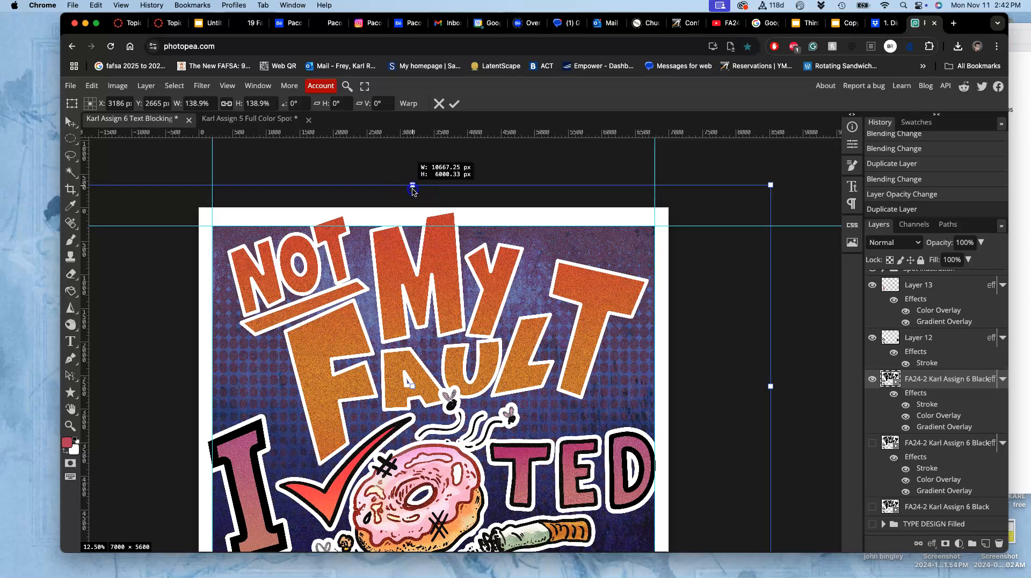
{"action": "left_click_drag", "start_coordinate": [412, 199], "coordinate": [413, 190]}
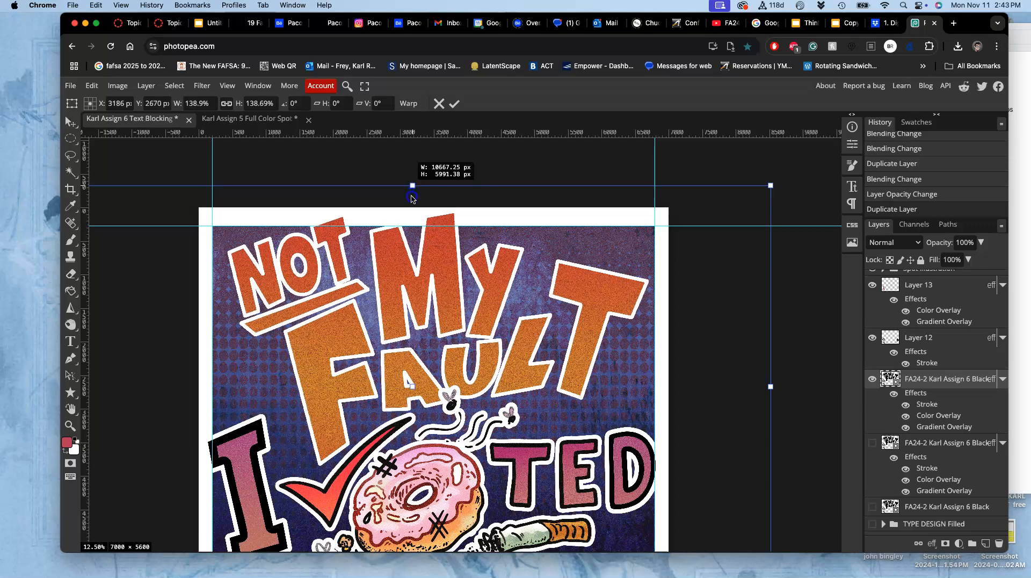
{"action": "left_click_drag", "start_coordinate": [411, 198], "coordinate": [413, 198]}
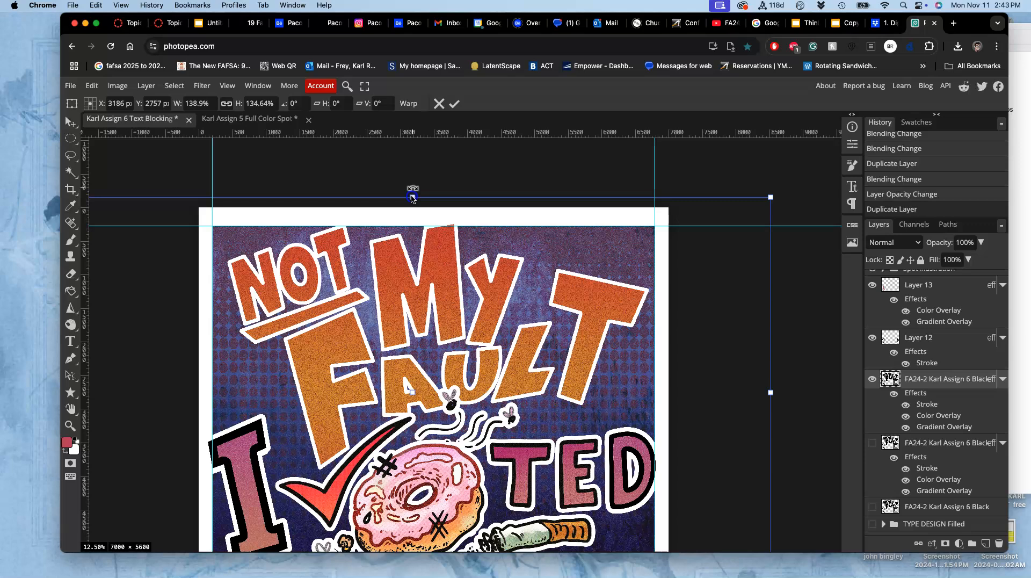
{"action": "left_click", "coordinate": [430, 258]}
{"action": "scroll", "coordinate": [429, 259], "scroll_direction": "down", "scroll_amount": 3}
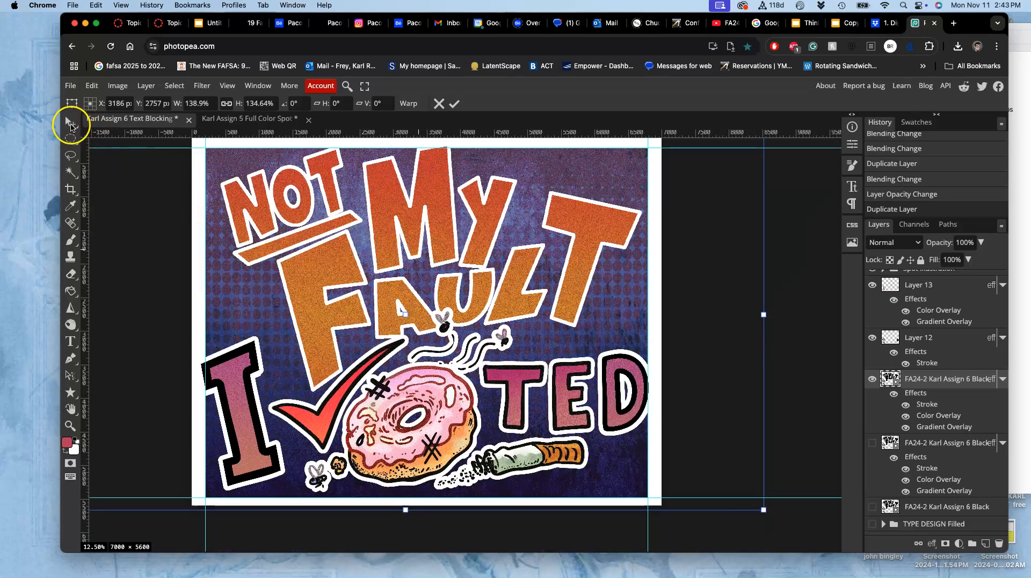
{"action": "key", "text": "Return"}
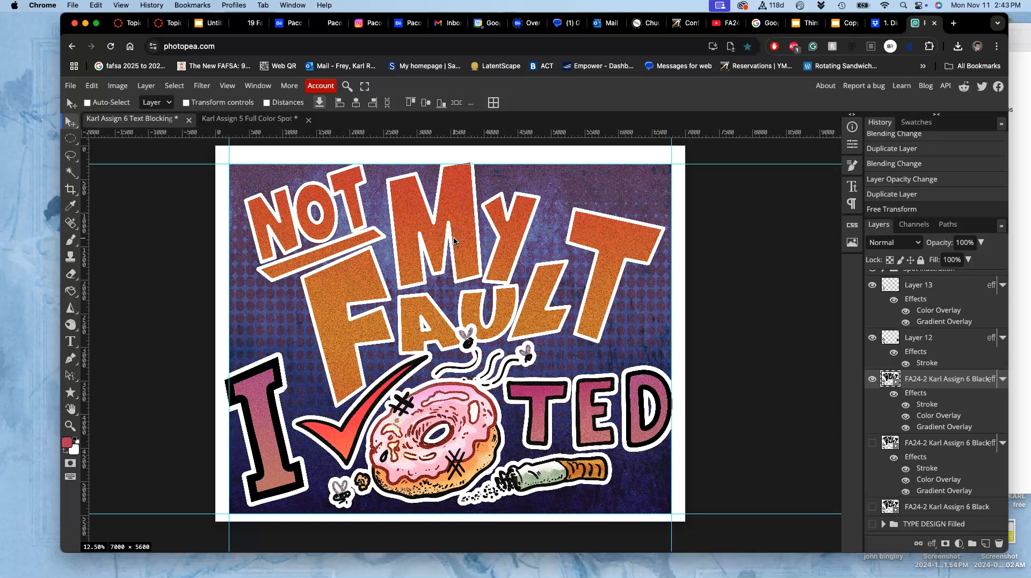
- Move the "NOT MY FAULT" lettering slightly up and to the left on the canvas, and rasterize its layer
{"action": "left_click_drag", "start_coordinate": [454, 240], "coordinate": [444, 226]}
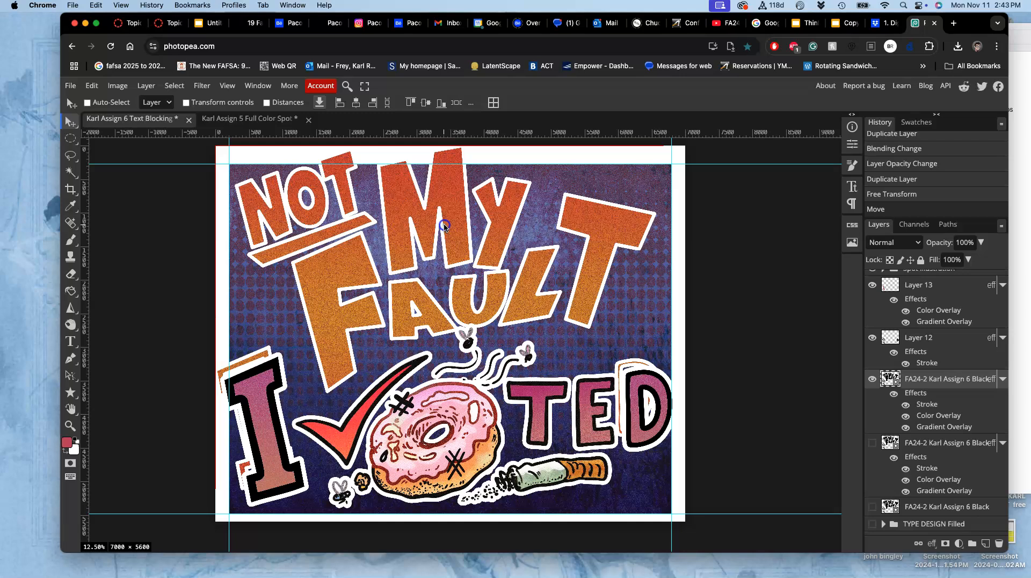
{"action": "left_click_drag", "start_coordinate": [445, 228], "coordinate": [445, 229]}
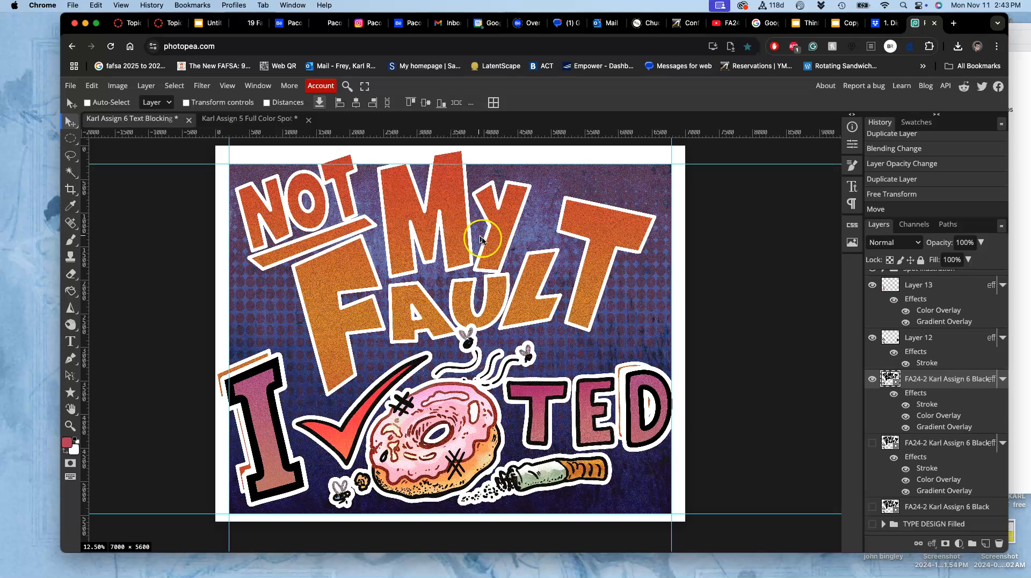
{"action": "left_click", "coordinate": [405, 257]}
{"action": "scroll", "coordinate": [483, 197], "scroll_direction": "down", "scroll_amount": 1}
{"action": "scroll", "coordinate": [483, 197], "scroll_direction": "right", "scroll_amount": 1}
{"action": "right_click", "coordinate": [917, 380]}
{"action": "right_click", "coordinate": [916, 379]}
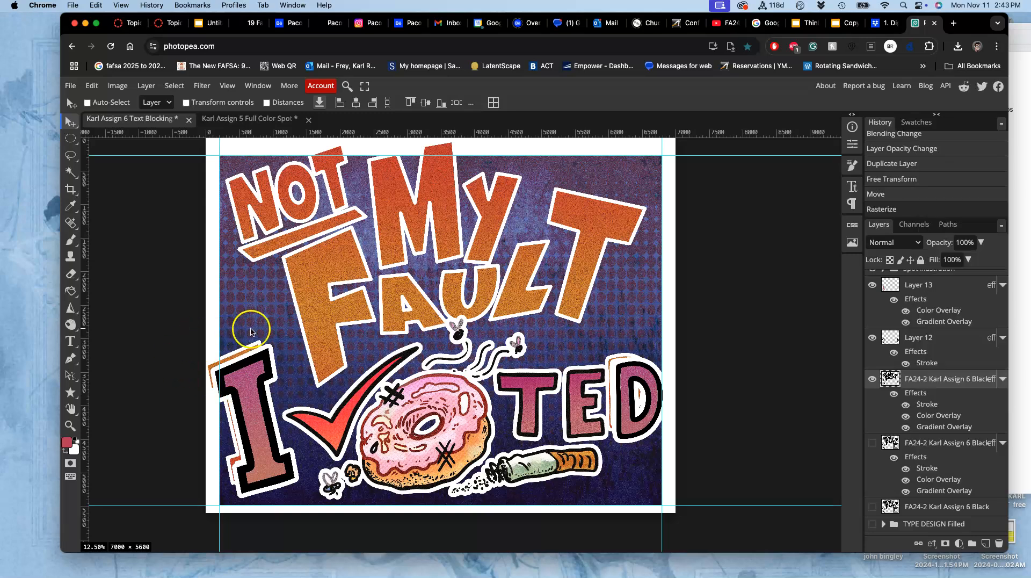
- Lasso the area around the letter I and clear the offset outline remnants behind it from the rasterized layer
{"action": "left_click", "coordinate": [72, 159]}
{"action": "mouse_move", "coordinate": [260, 321]}
{"action": "left_mouse_down"}
{"action": "mouse_move", "coordinate": [157, 364]}
{"action": "mouse_move", "coordinate": [153, 399]}
{"action": "mouse_move", "coordinate": [192, 543]}
{"action": "mouse_move", "coordinate": [240, 557]}
{"action": "mouse_move", "coordinate": [308, 543]}
{"action": "left_mouse_up"}
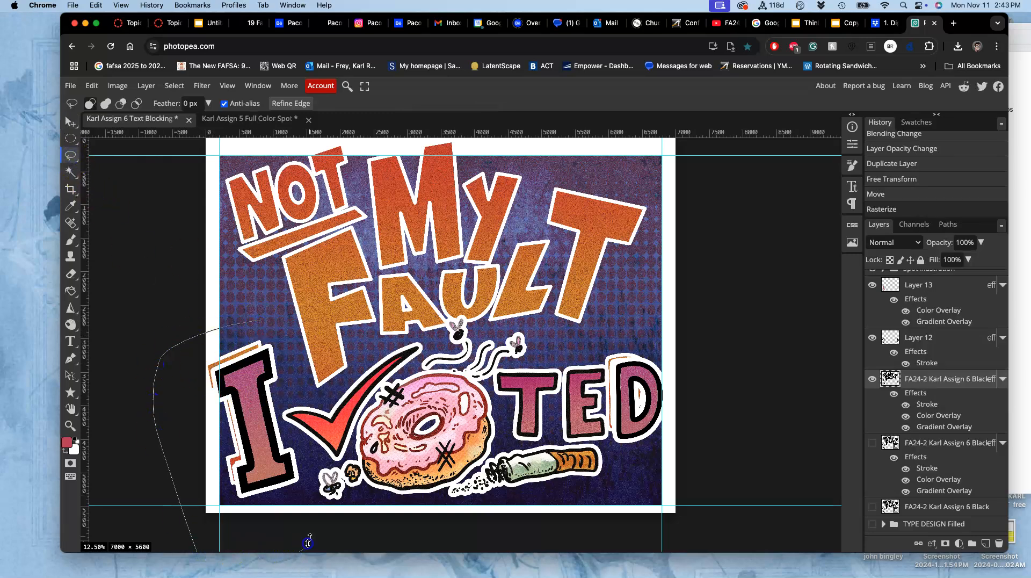
{"action": "left_click_drag", "start_coordinate": [307, 464], "coordinate": [298, 399]}
{"action": "left_click_drag", "start_coordinate": [285, 346], "coordinate": [270, 323]}
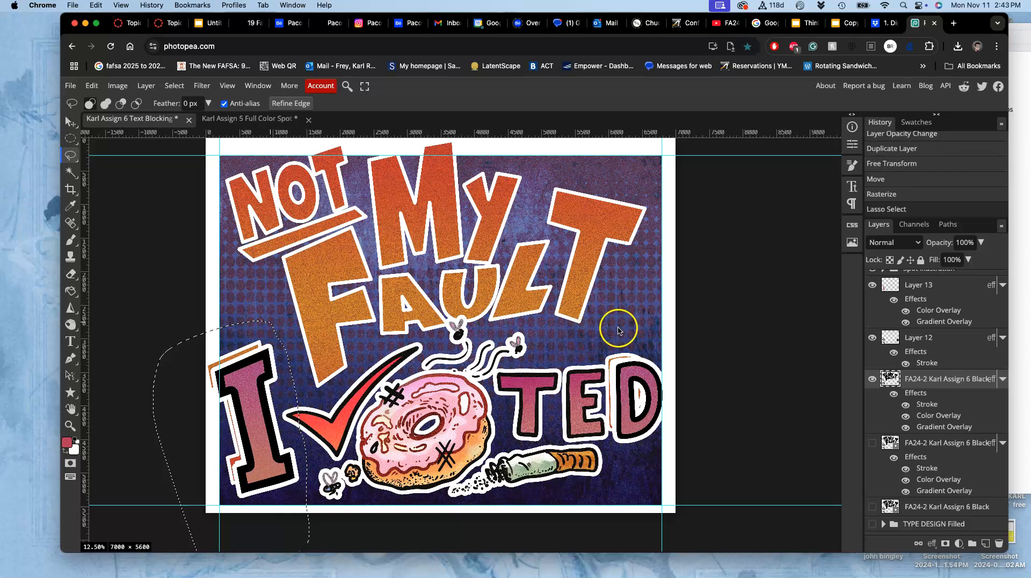
{"action": "key", "text": "Delete"}
- Lasso the area around the letter D, clear the offset outline remnants there, and deselect
{"action": "mouse_move", "coordinate": [577, 424]}
{"action": "left_mouse_down"}
{"action": "mouse_move", "coordinate": [655, 471]}
{"action": "mouse_move", "coordinate": [710, 379]}
{"action": "mouse_move", "coordinate": [669, 276]}
{"action": "left_mouse_up"}
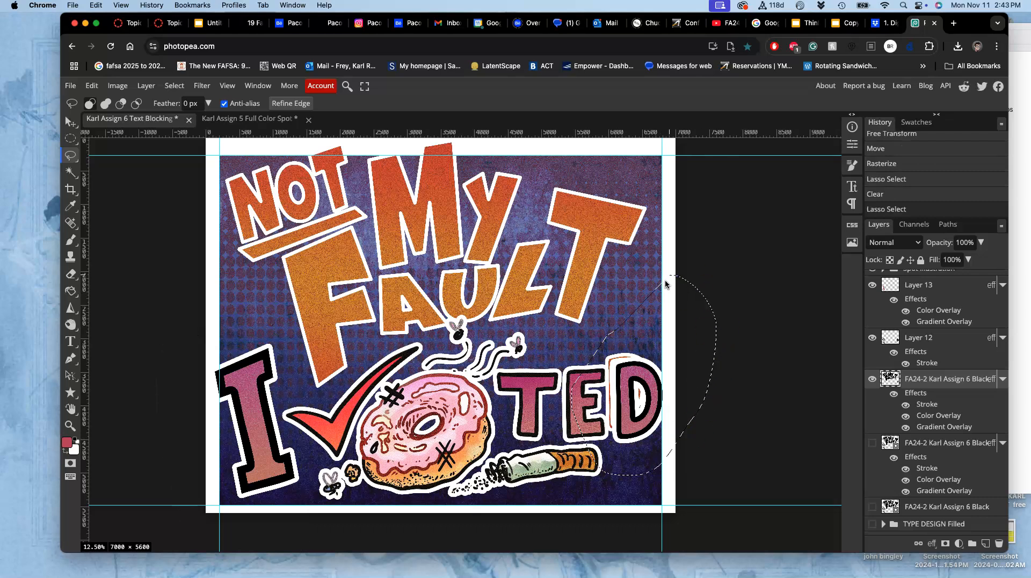
{"action": "key", "text": "Delete"}
{"action": "left_click", "coordinate": [696, 323]}
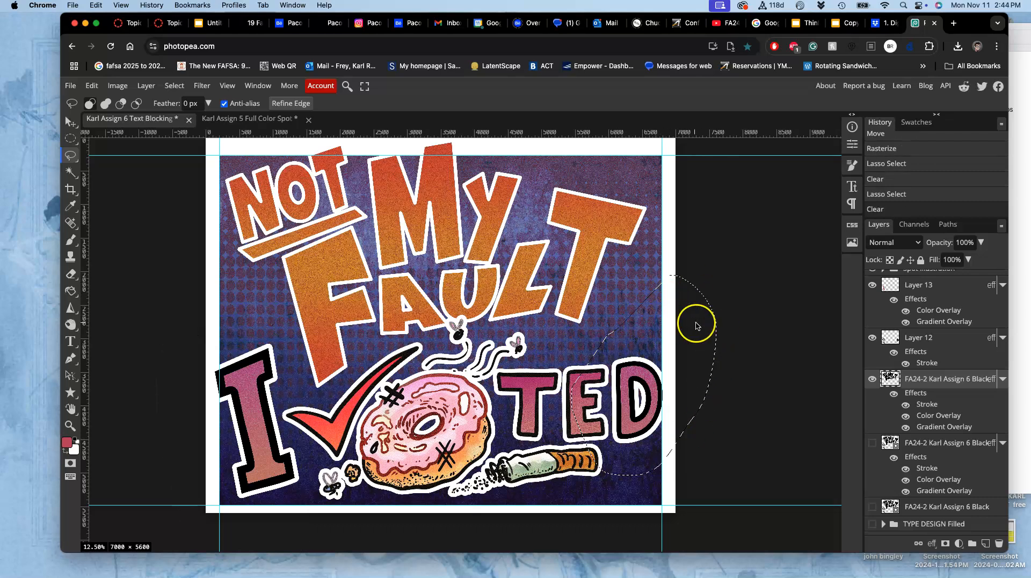
{"action": "scroll", "coordinate": [702, 320], "scroll_direction": "right", "scroll_amount": 2}
{"action": "scroll", "coordinate": [703, 320], "scroll_direction": "down", "scroll_amount": 1}
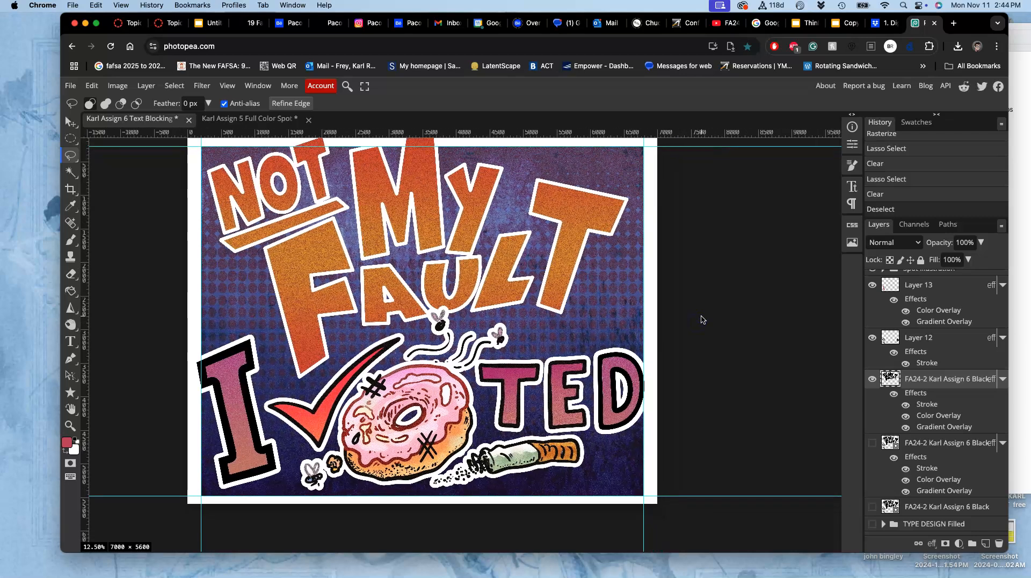
- Merge duplicates of Layer 12 and Layer 13 into one layer and hide the two original layers
{"action": "scroll", "coordinate": [897, 416], "scroll_direction": "down", "scroll_amount": 3}
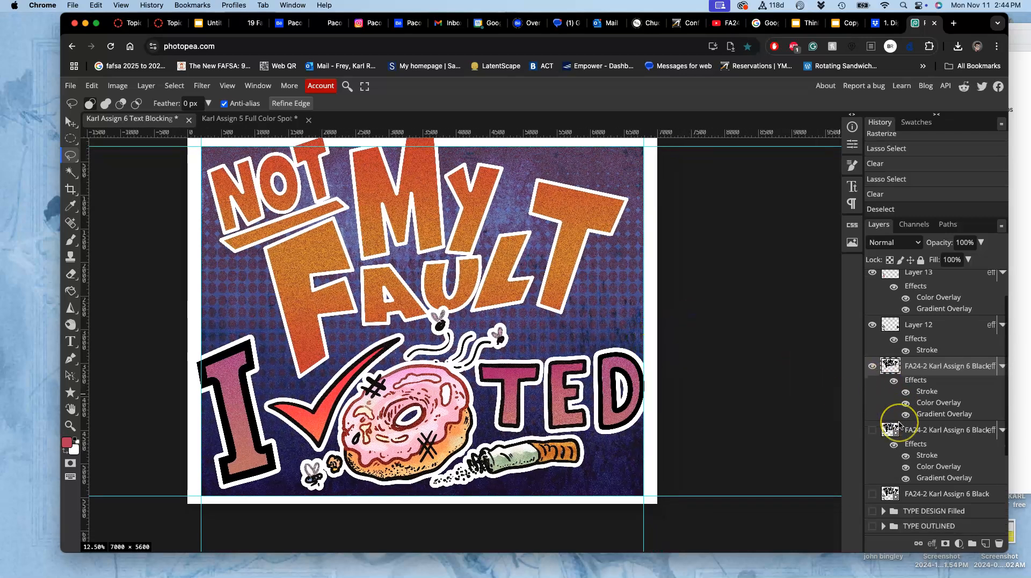
{"action": "scroll", "coordinate": [898, 420], "scroll_direction": "up", "scroll_amount": 5}
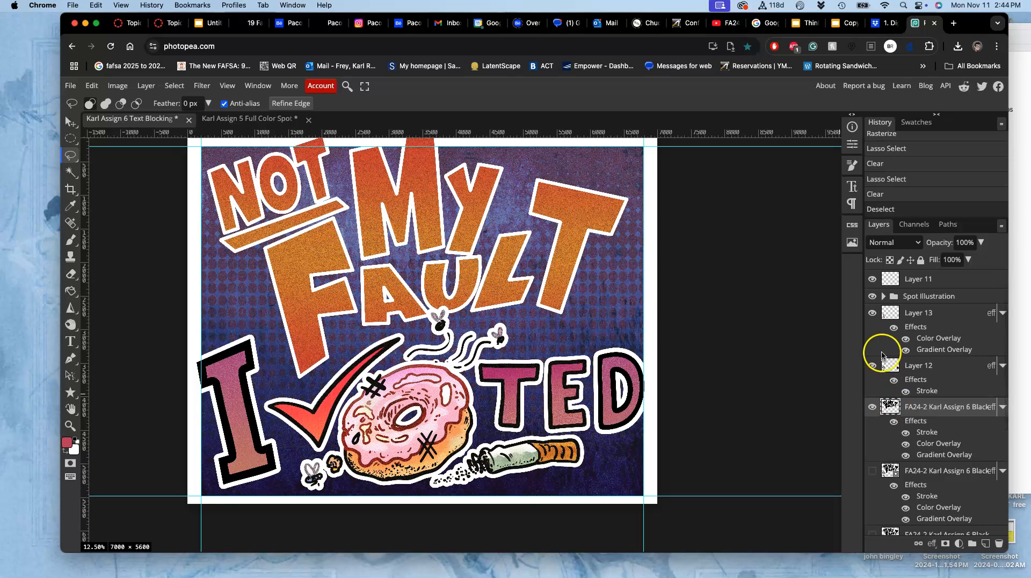
{"action": "left_click", "coordinate": [872, 313]}
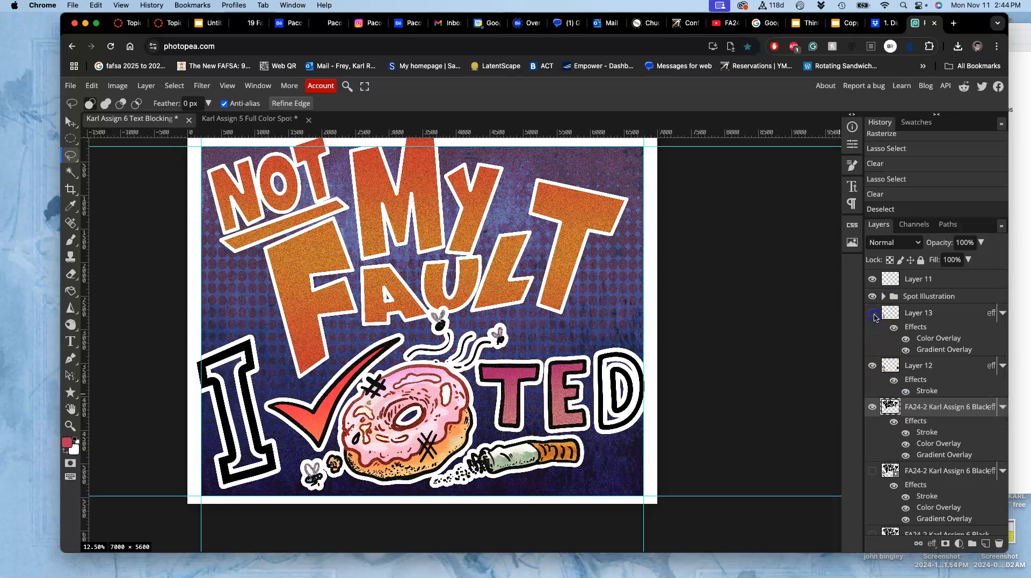
{"action": "left_click", "coordinate": [873, 313]}
{"action": "left_click", "coordinate": [872, 366]}
{"action": "left_click", "coordinate": [872, 366]}
{"action": "left_click", "coordinate": [892, 366]}
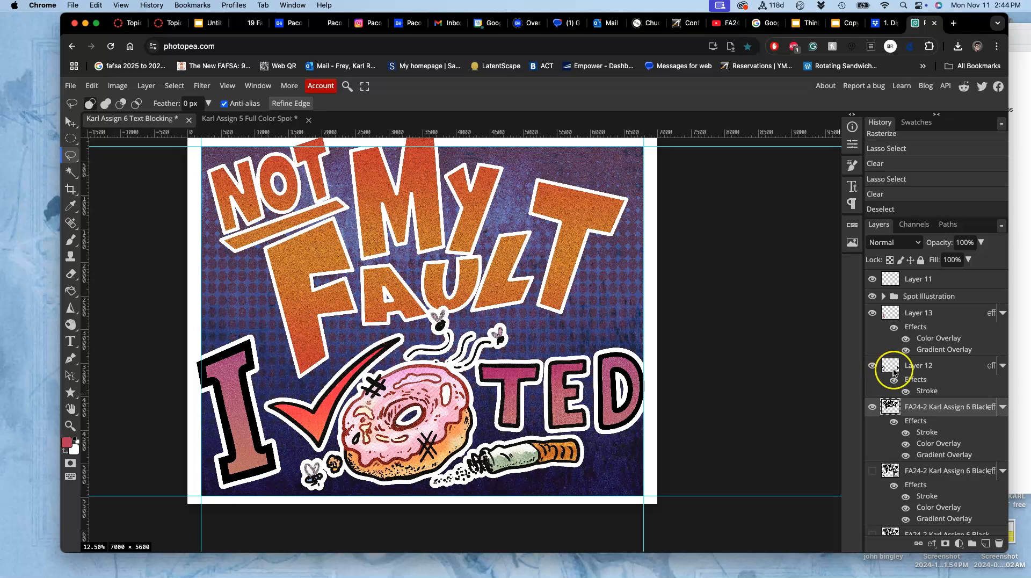
{"action": "left_click", "coordinate": [910, 316], "text": "shift"}
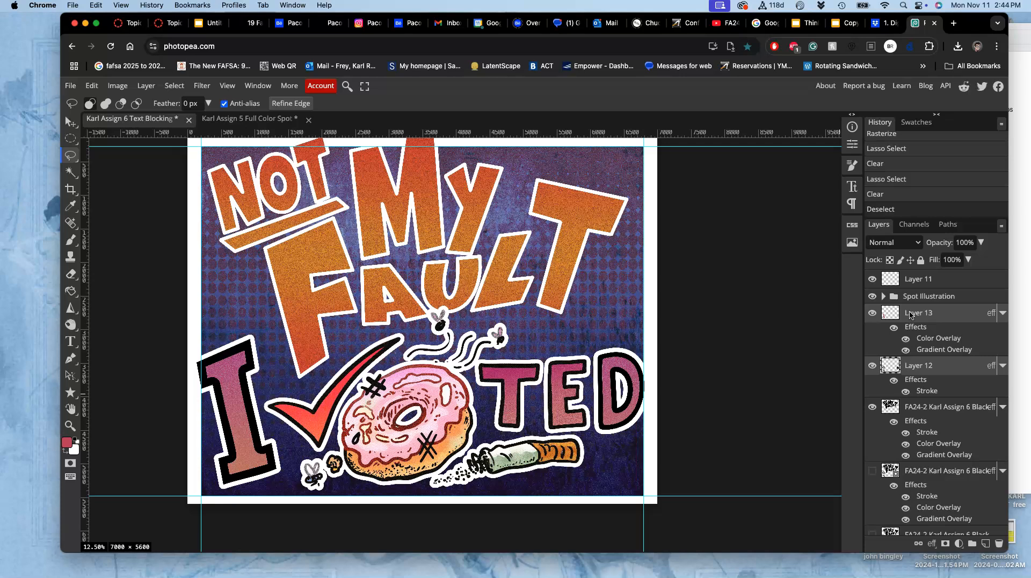
{"action": "key", "text": "super+j"}
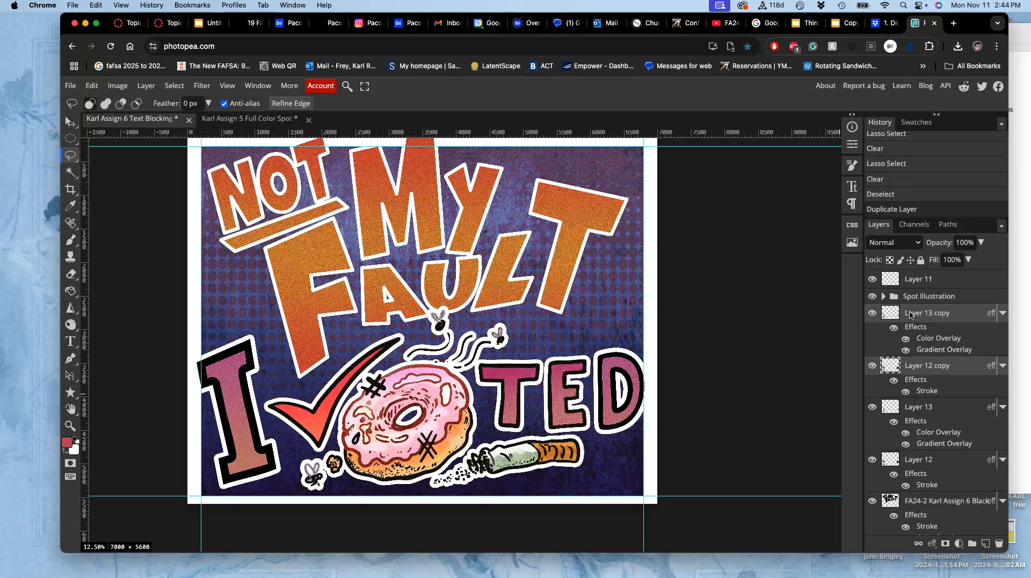
{"action": "key", "text": "super+e"}
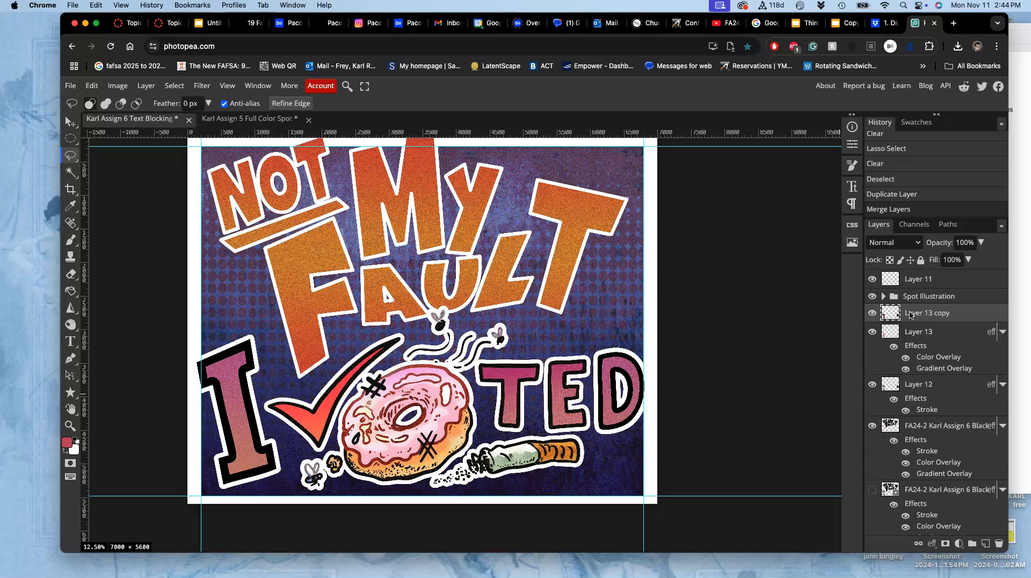
{"action": "left_click", "coordinate": [872, 331]}
{"action": "left_click", "coordinate": [873, 384]}
- Scale the merged "I TED" lettering up proportionally to about 102.5% and shift it slightly left
{"action": "key", "text": "super+t"}
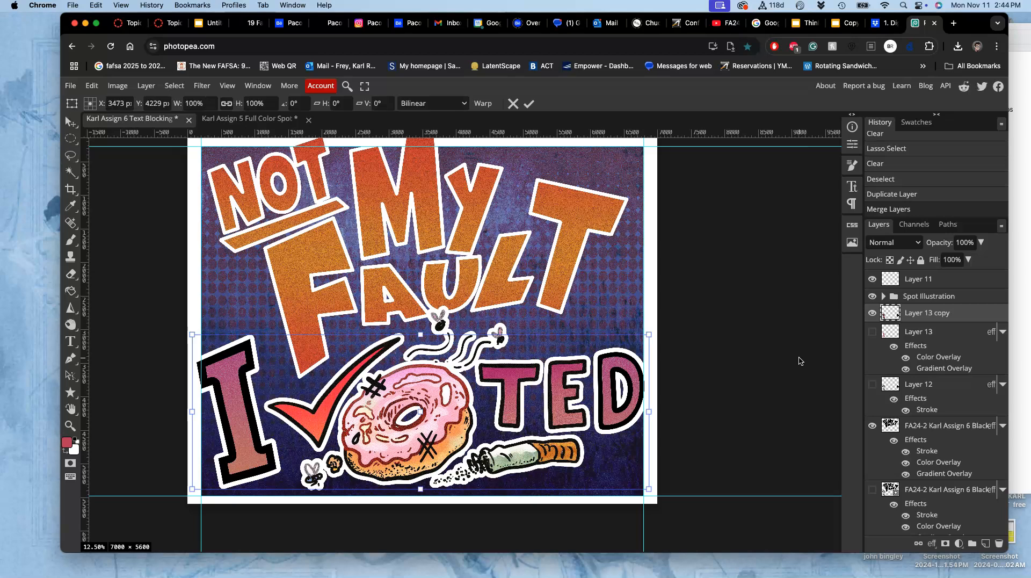
{"action": "left_click_drag", "start_coordinate": [650, 412], "coordinate": [613, 411]}
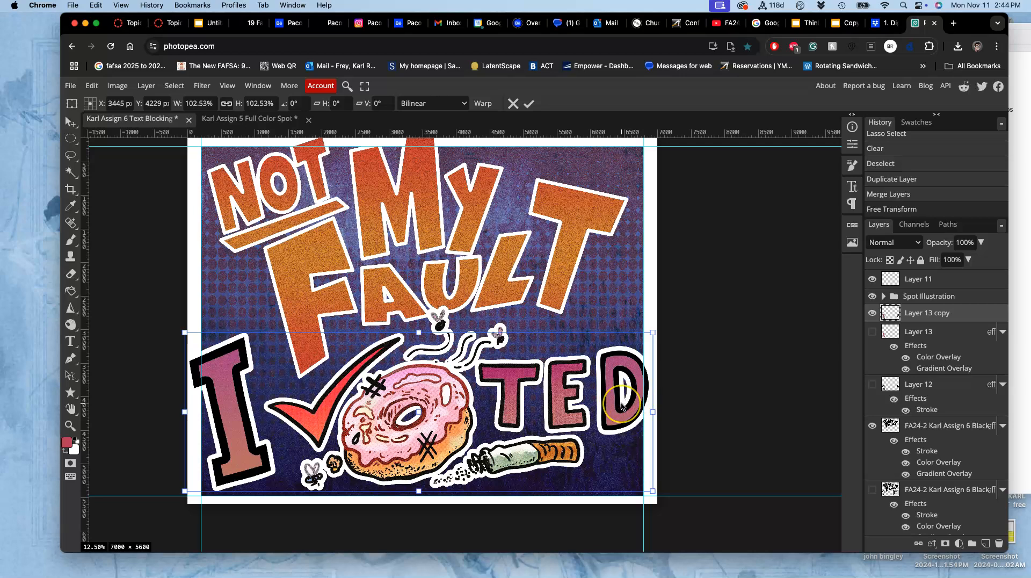
{"action": "scroll", "coordinate": [623, 404], "scroll_direction": "left", "scroll_amount": 3}
{"action": "scroll", "coordinate": [623, 404], "scroll_direction": "down", "scroll_amount": 3}
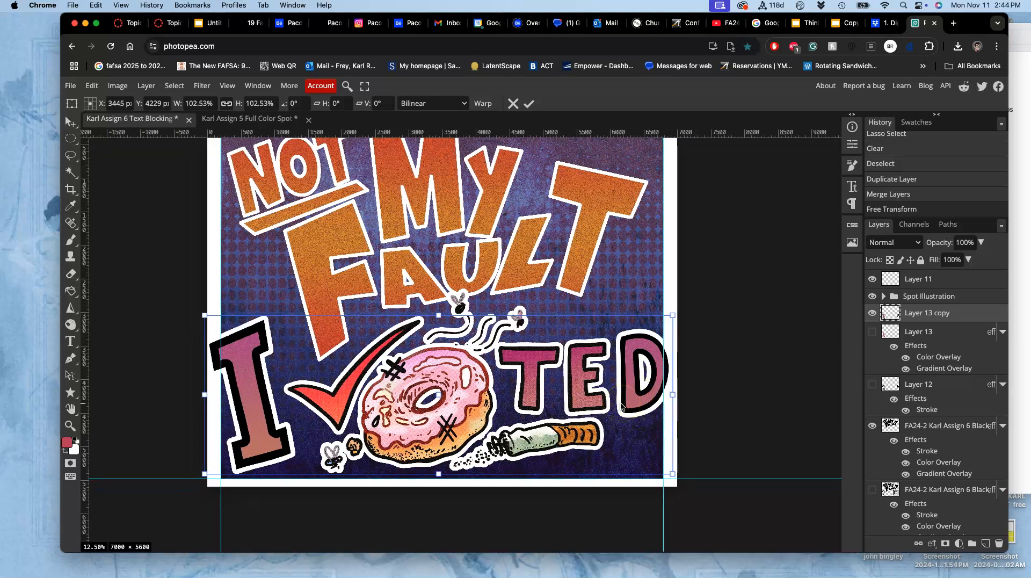
{"action": "key", "text": "Return"}
- Distort the merged "I TED" lettering by nudging its four corners slightly inward, fitting the I and D closer to the background edges
{"action": "scroll", "coordinate": [608, 384], "scroll_direction": "right", "scroll_amount": 6}
{"action": "scroll", "coordinate": [607, 383], "scroll_direction": "up", "scroll_amount": 4}
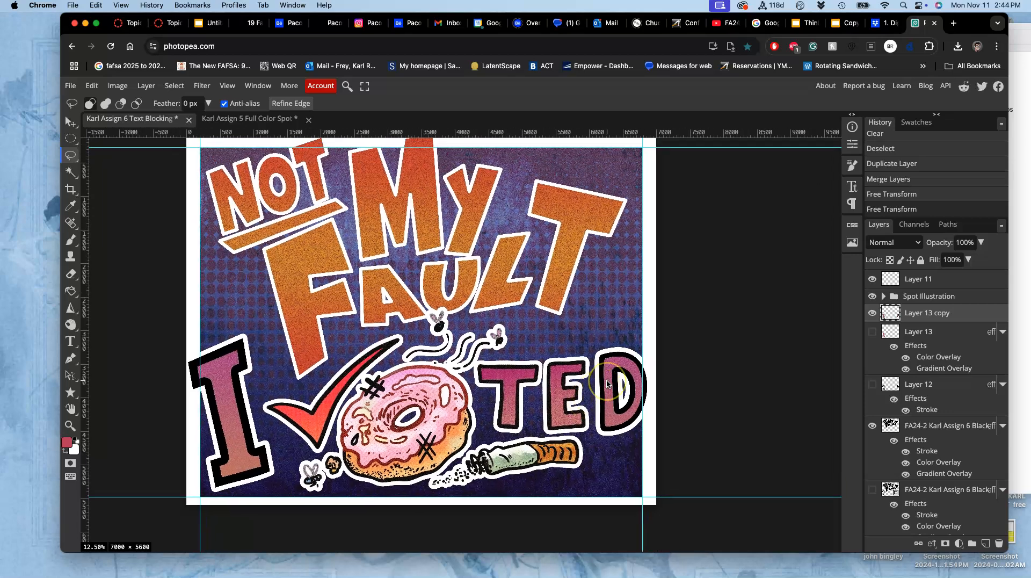
{"action": "scroll", "coordinate": [607, 384], "scroll_direction": "up", "scroll_amount": 2}
{"action": "scroll", "coordinate": [607, 383], "scroll_direction": "left", "scroll_amount": 1}
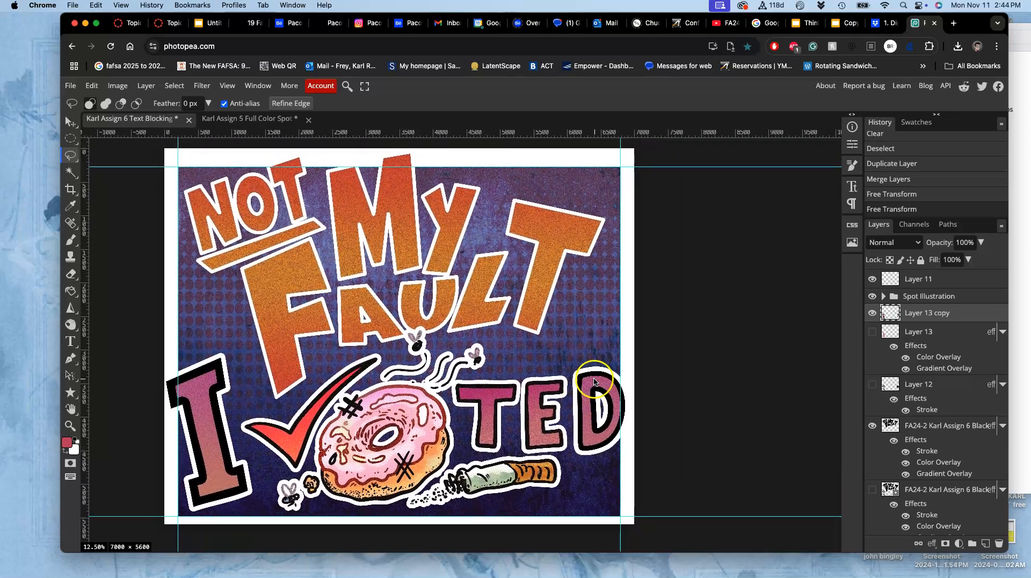
{"action": "scroll", "coordinate": [529, 383], "scroll_direction": "down", "scroll_amount": 2}
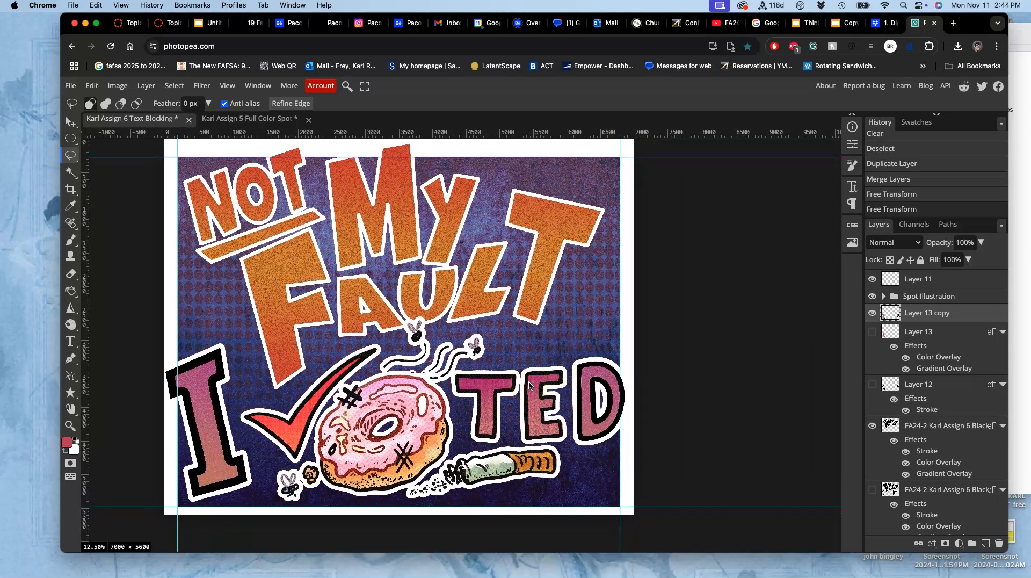
{"action": "key", "text": "ctrl+t"}
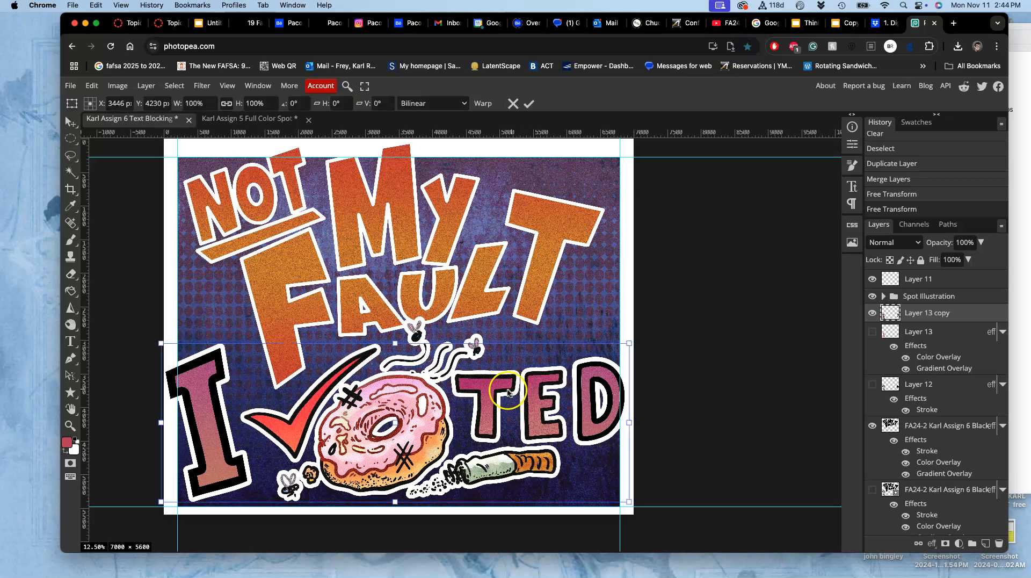
{"action": "right_click", "coordinate": [380, 414]}
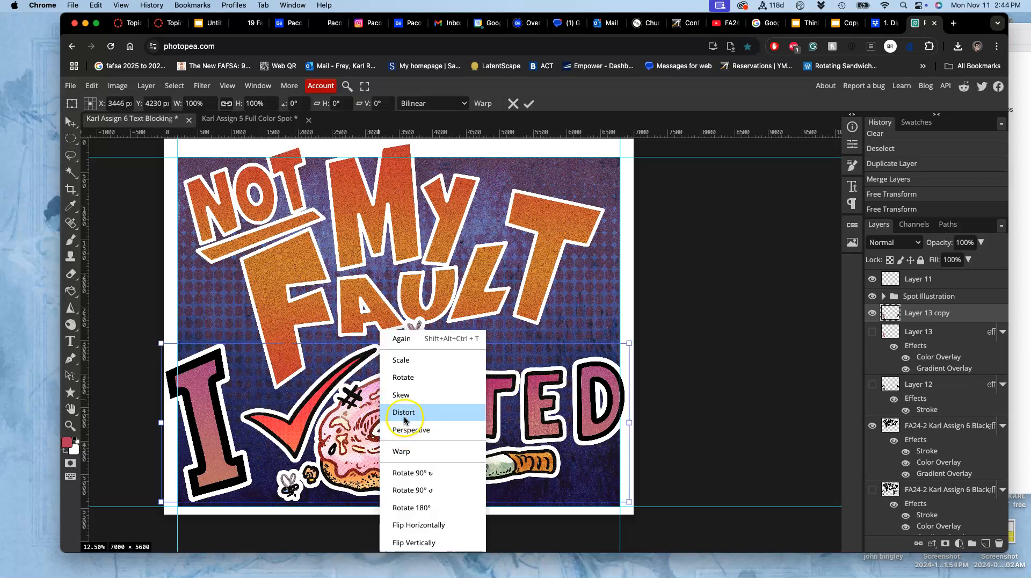
{"action": "left_click", "coordinate": [405, 414]}
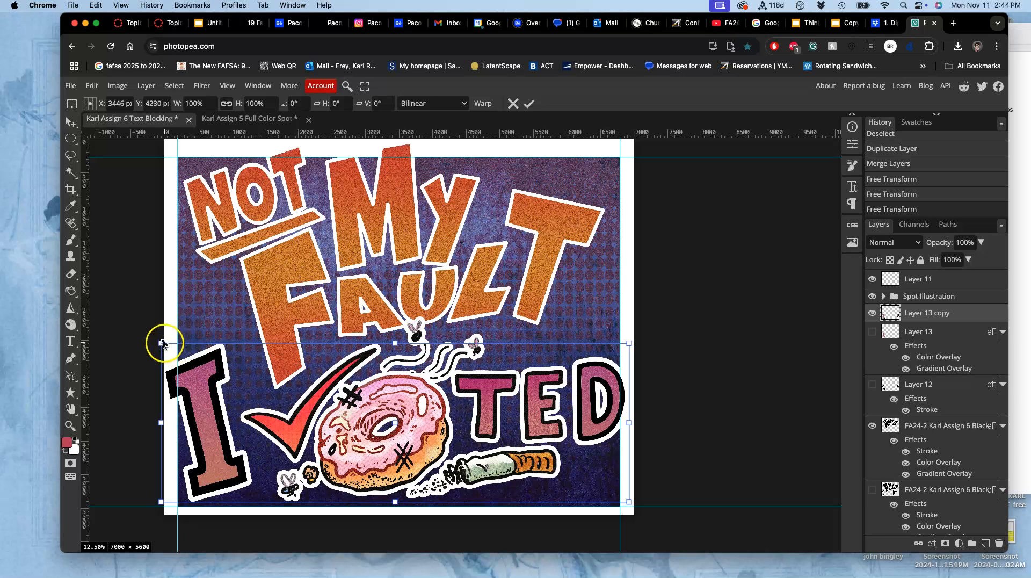
{"action": "mouse_move", "coordinate": [162, 344]}
{"action": "left_mouse_down"}
{"action": "mouse_move", "coordinate": [168, 354]}
{"action": "mouse_move", "coordinate": [165, 339]}
{"action": "left_mouse_up"}
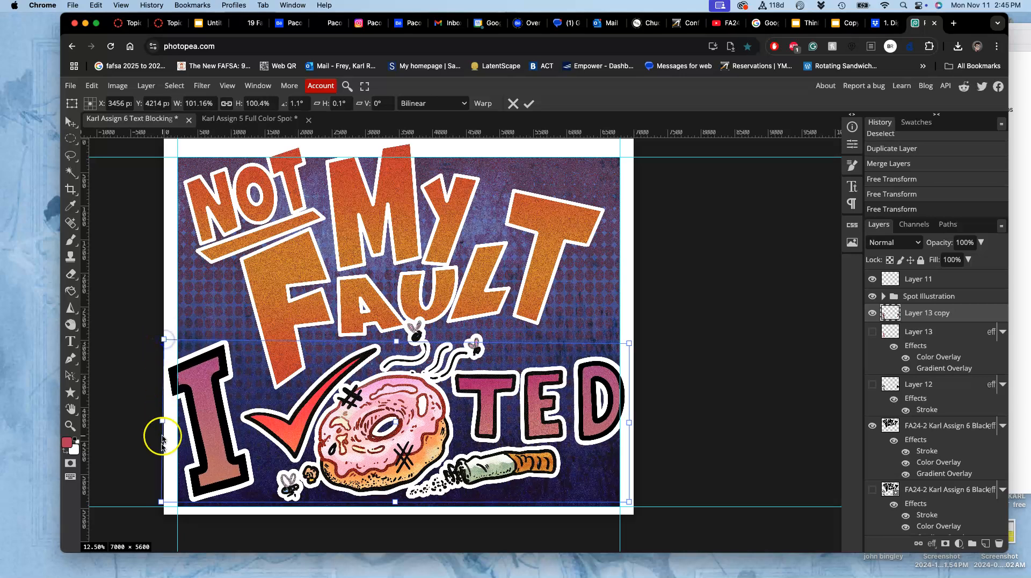
{"action": "left_click_drag", "start_coordinate": [162, 500], "coordinate": [163, 498]}
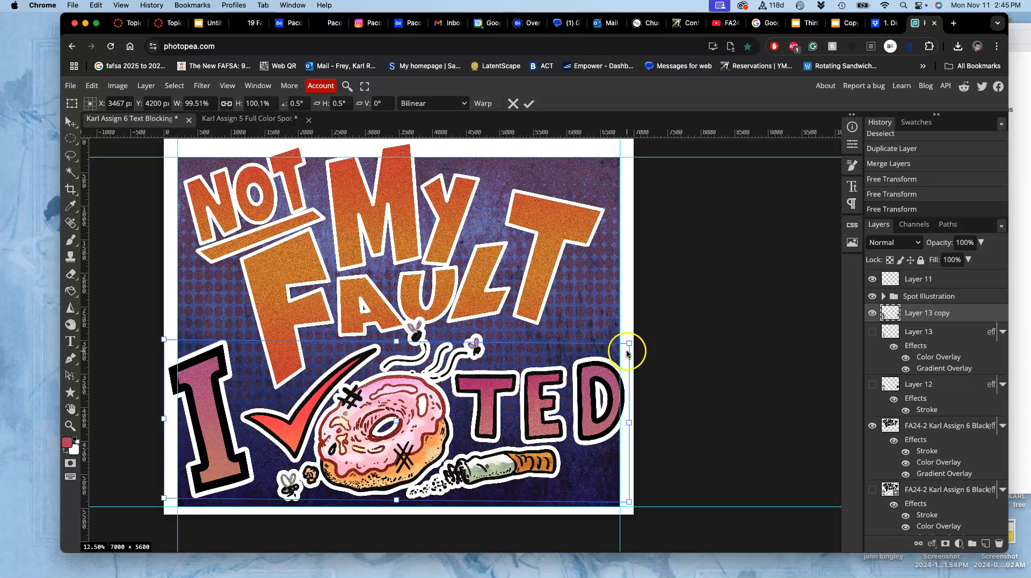
{"action": "left_click_drag", "start_coordinate": [629, 344], "coordinate": [629, 348]}
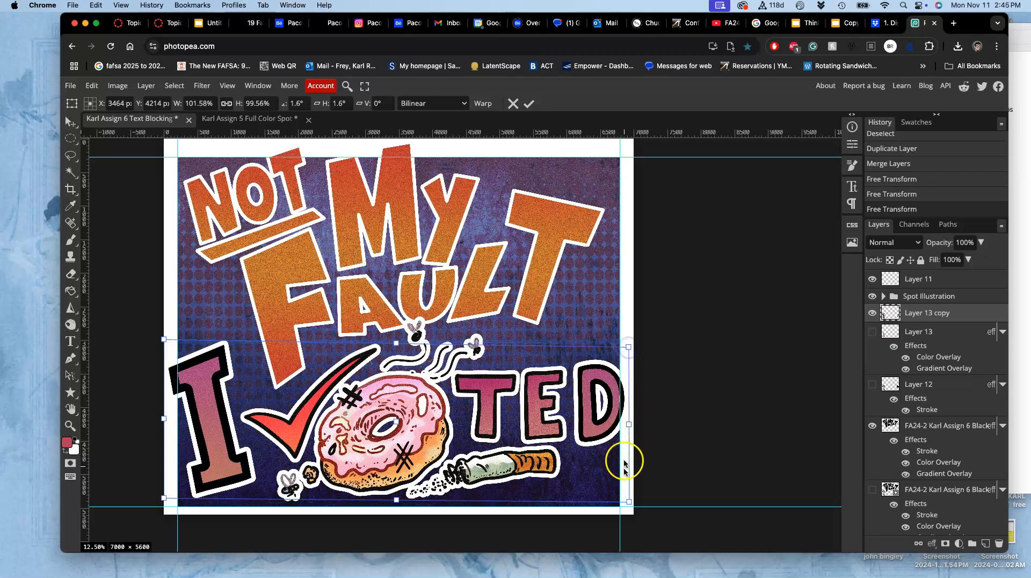
{"action": "left_click_drag", "start_coordinate": [629, 501], "coordinate": [624, 501]}
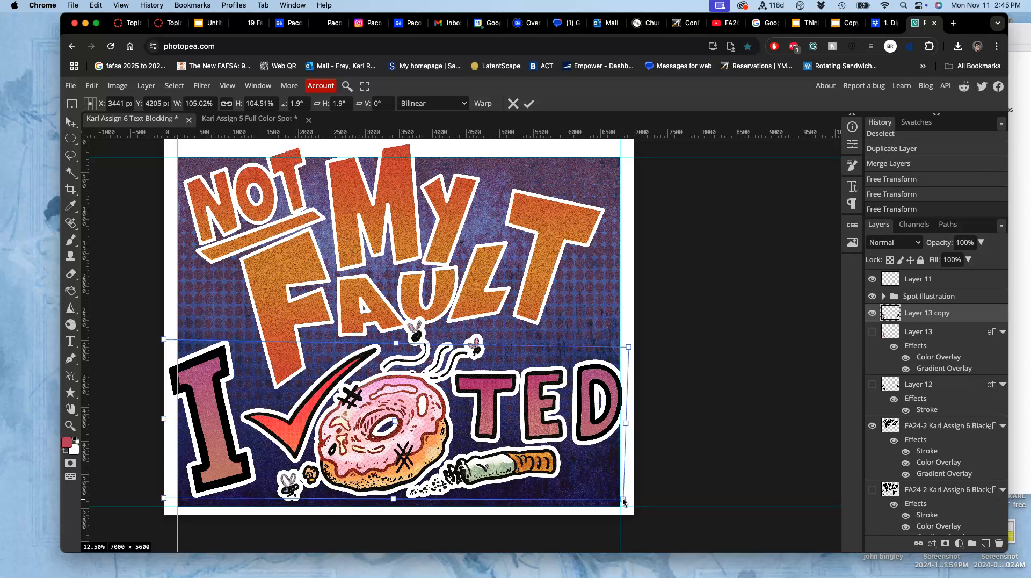
{"action": "key", "text": "Return"}
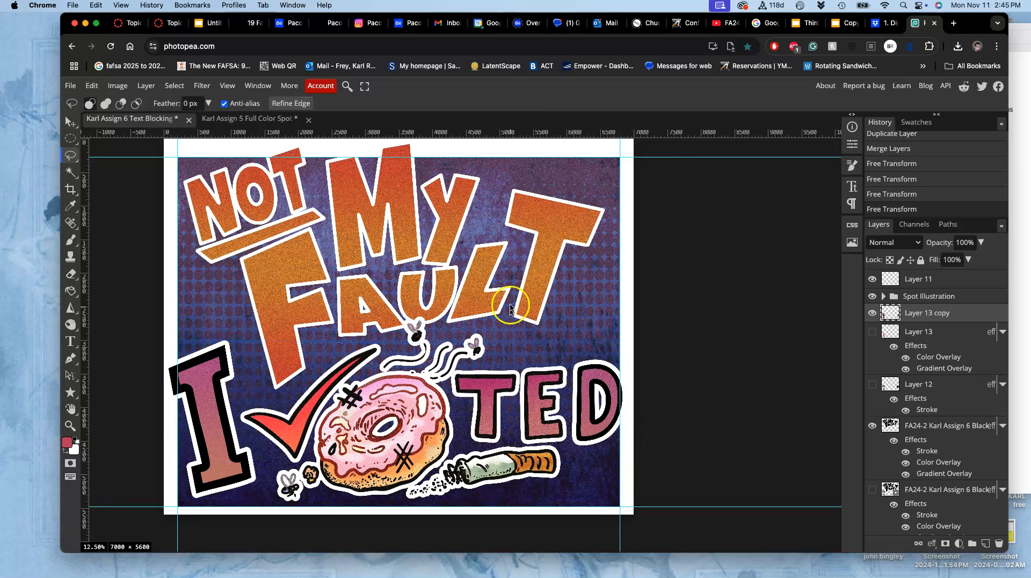
- Add a "..." text layer directly above the visible "Not My Fault" lettering layer, placing it in the gap between the final T and TED
{"action": "scroll", "coordinate": [536, 301], "scroll_direction": "left", "scroll_amount": 2}
{"action": "scroll", "coordinate": [536, 301], "scroll_direction": "up", "scroll_amount": 1}
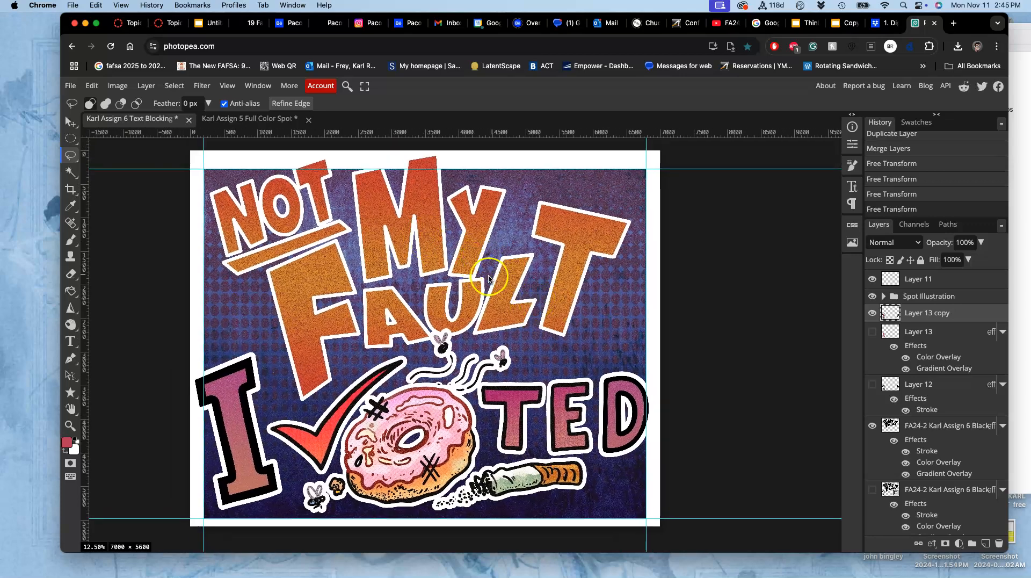
{"action": "left_click", "coordinate": [931, 427]}
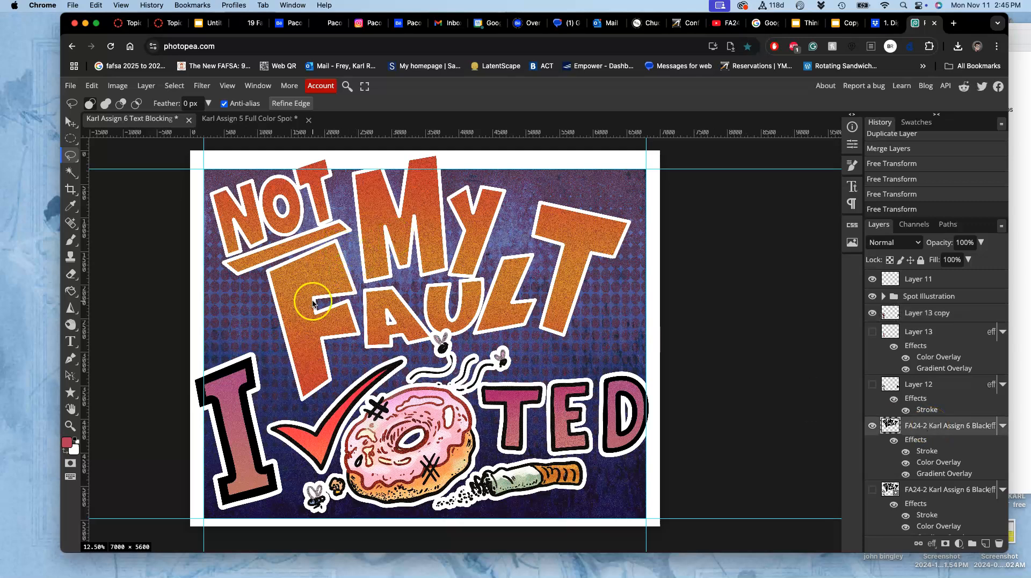
{"action": "left_click", "coordinate": [71, 342]}
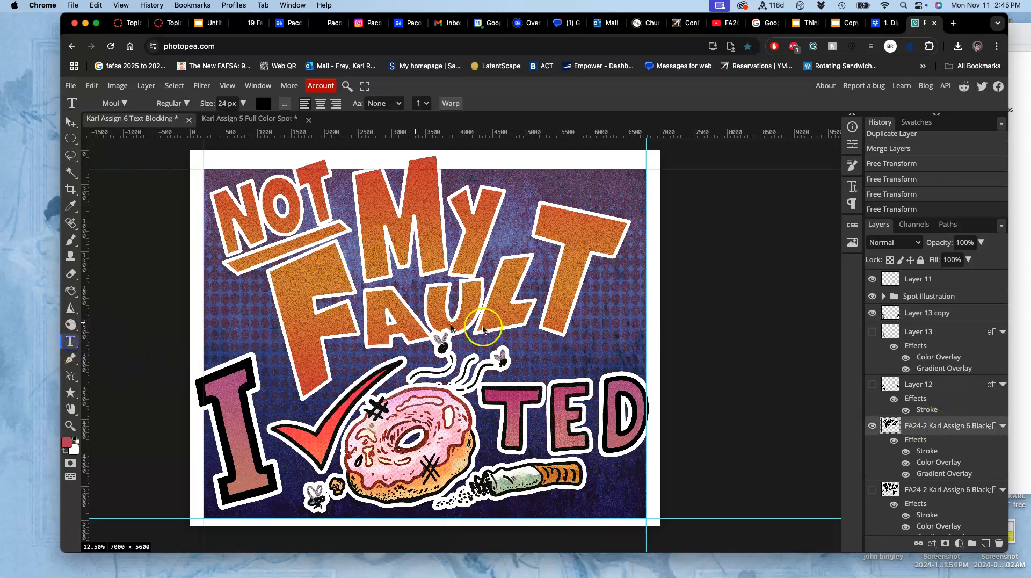
{"action": "left_click", "coordinate": [537, 345]}
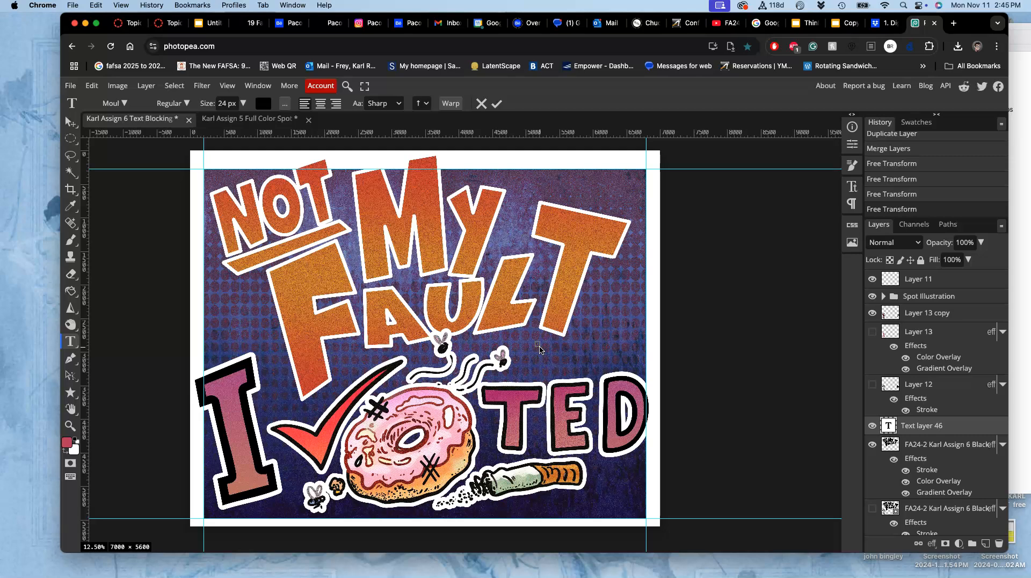
{"action": "left_click", "coordinate": [534, 342]}
{"action": "left_click", "coordinate": [554, 366]}
{"action": "left_click", "coordinate": [556, 365]}
{"action": "left_click", "coordinate": [543, 362]}
{"action": "left_click", "coordinate": [562, 363]}
- Try to set the font size of the "..." text to 1200 px
{"action": "double_click", "coordinate": [226, 104]}
{"action": "left_click", "coordinate": [226, 103]}
{"action": "key", "text": "super+equal"}
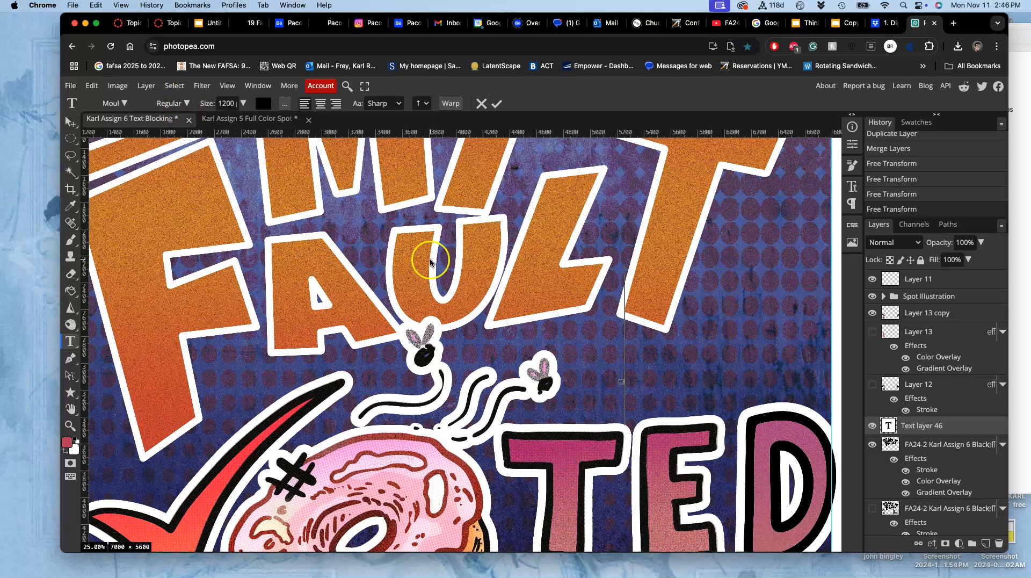
{"action": "key", "text": "1"}
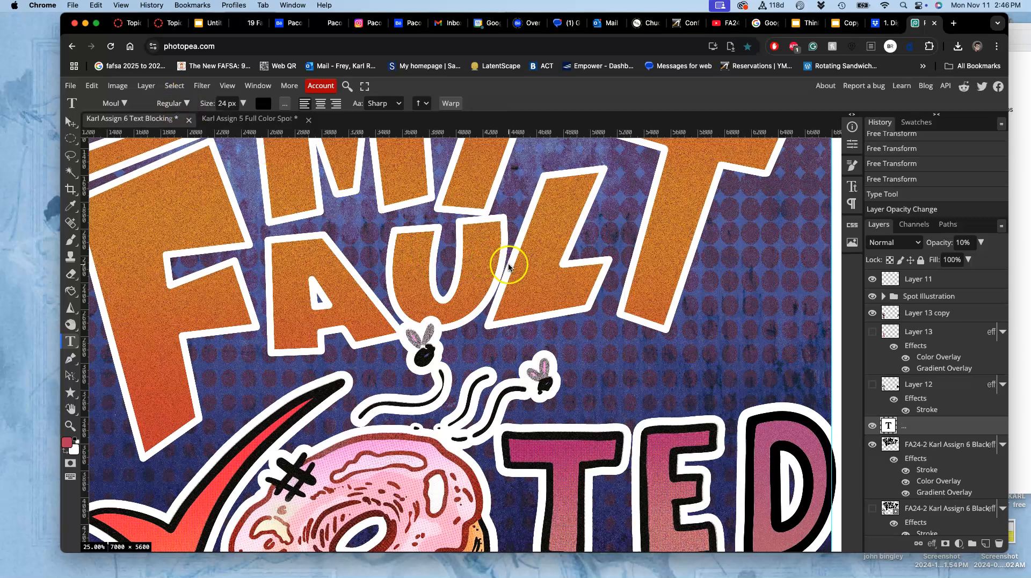
{"action": "left_click", "coordinate": [627, 376]}
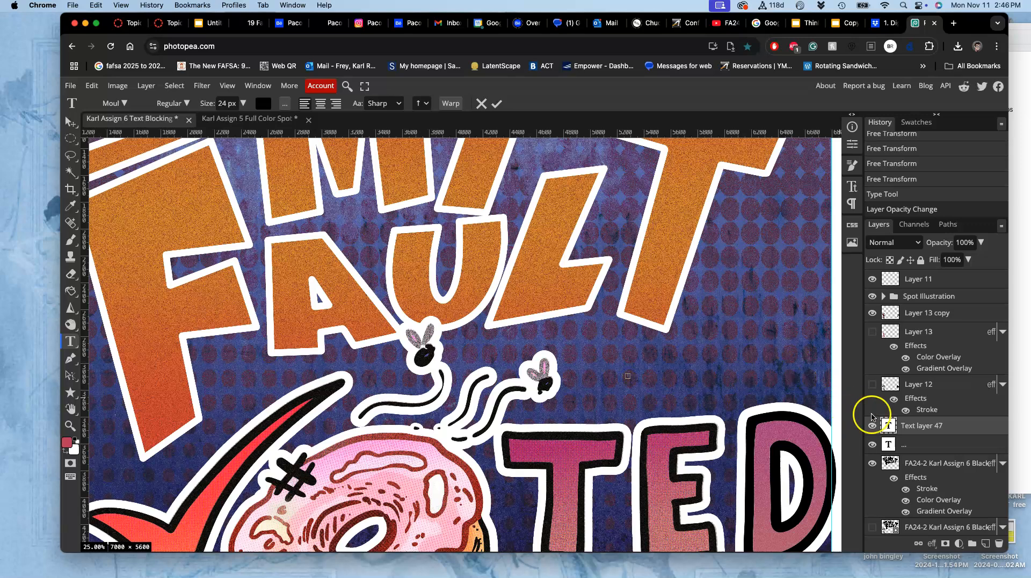
- Reopen the "..." text for editing and set its font size to 1200 px
{"action": "left_click", "coordinate": [888, 444]}
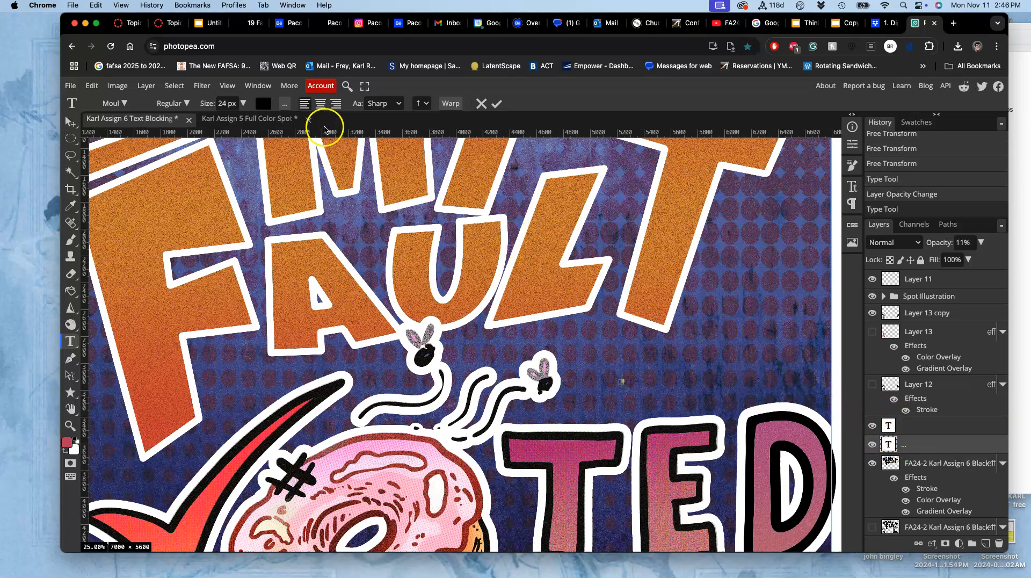
{"action": "left_click", "coordinate": [226, 106]}
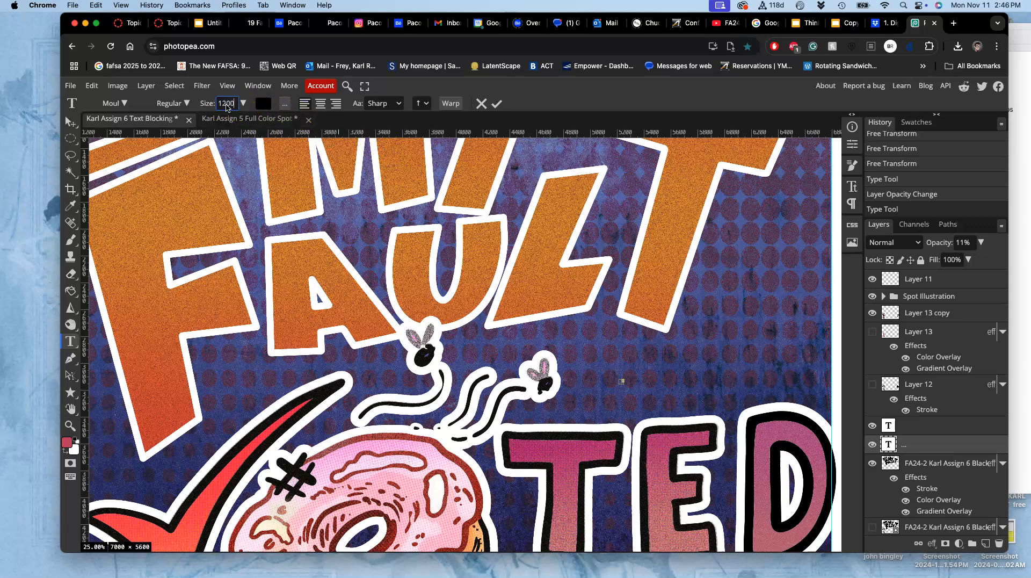
{"action": "key", "text": "Return"}
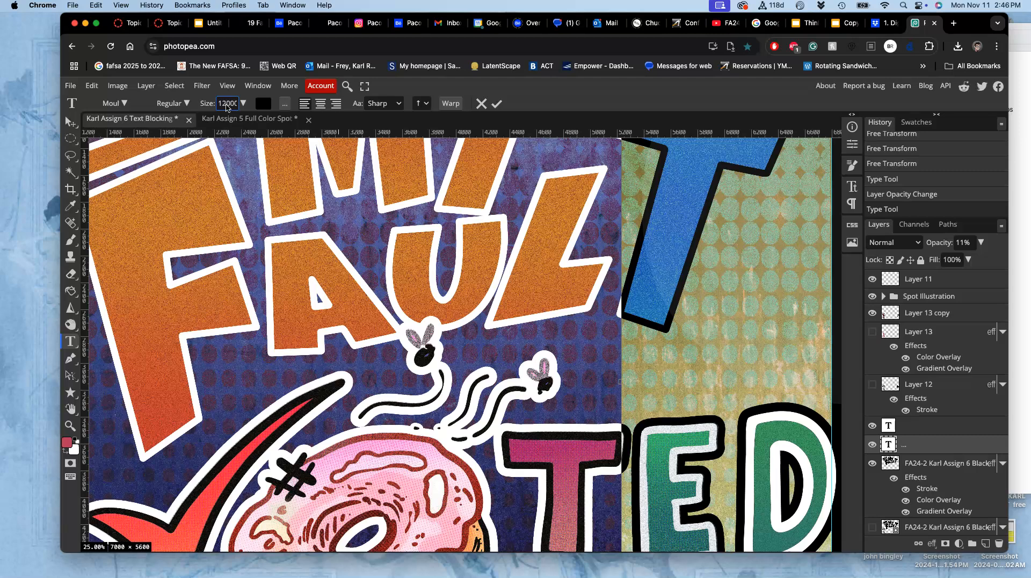
{"action": "key", "text": "ctrl+minus"}
{"action": "key", "text": "ctrl+minus"}
{"action": "key", "text": "ctrl+minus"}
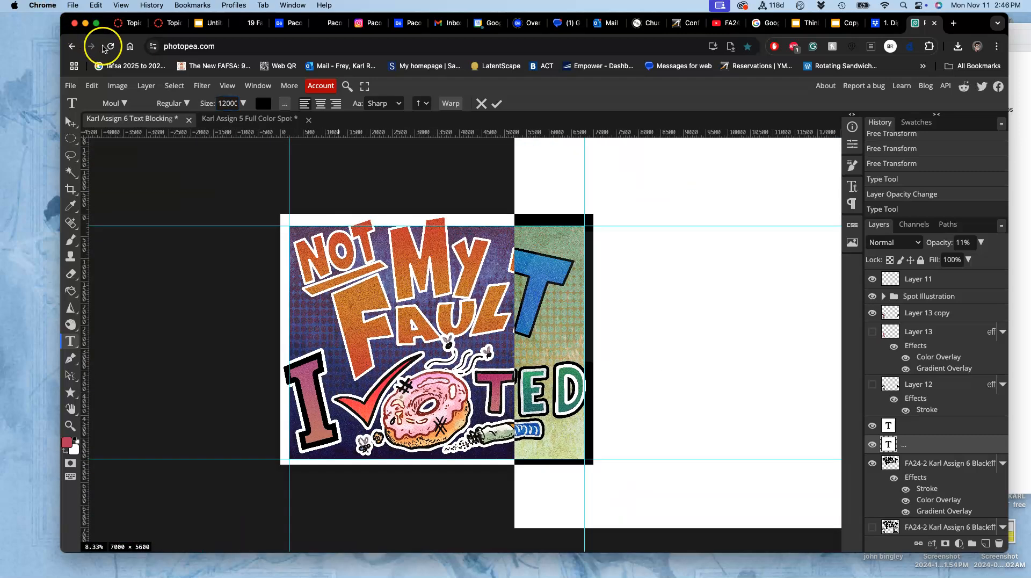
{"action": "double_click", "coordinate": [232, 104]}
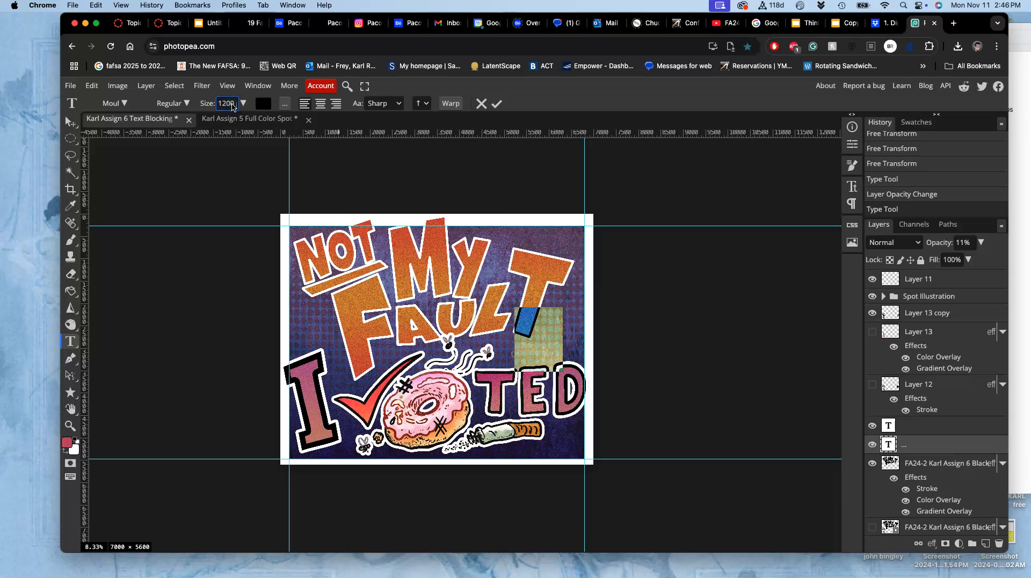
{"action": "key", "text": "super+equal"}
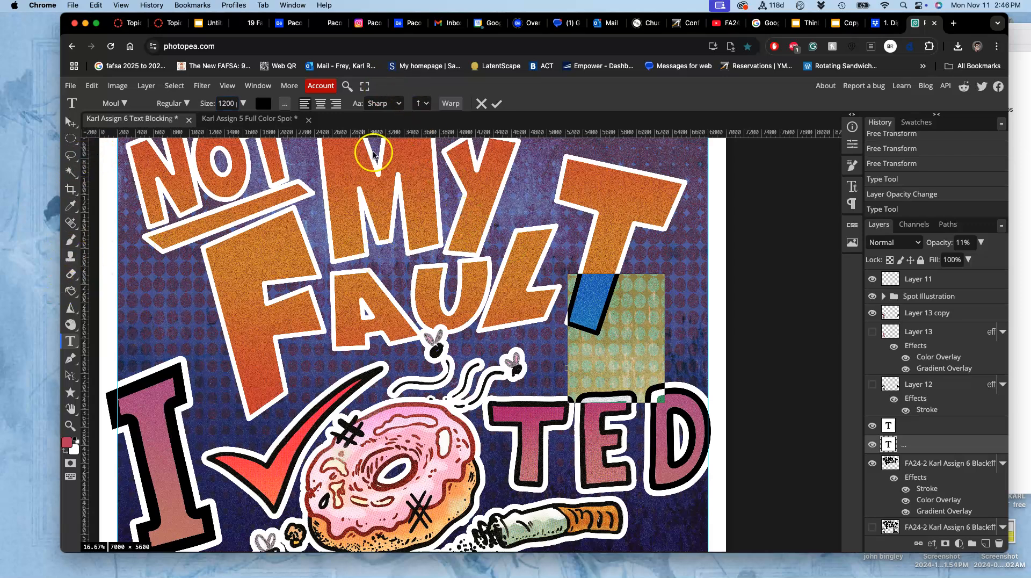
- Raise the "..." text layer to the top of the layer stack
{"action": "key", "text": "super+bracketright"}
{"action": "key", "text": "super+bracketright"}
{"action": "key", "text": "super+bracketright"}
{"action": "key", "text": "super+bracketright"}
{"action": "key", "text": "super+bracketright"}
{"action": "key", "text": "super+bracketright"}
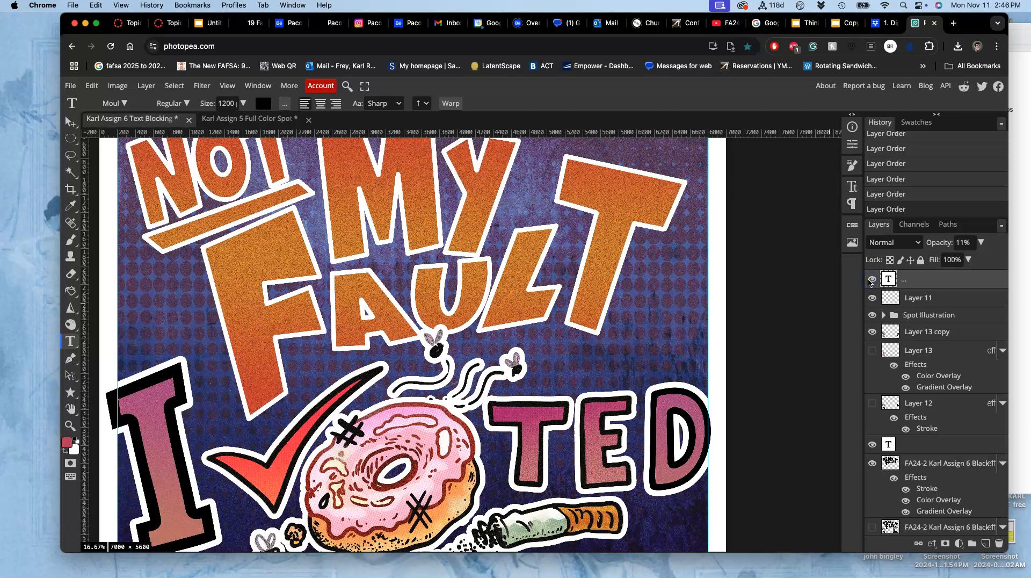
- Increase the opacity of the "..." text layer to 99%
{"action": "left_click", "coordinate": [981, 242]}
{"action": "left_click_drag", "start_coordinate": [931, 260], "coordinate": [1027, 263]}
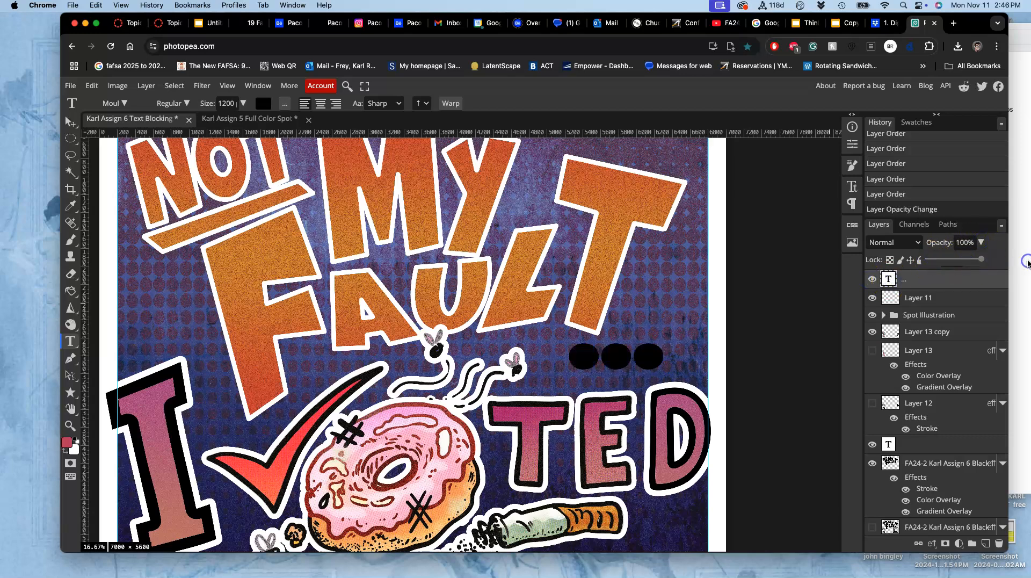
{"action": "left_click", "coordinate": [978, 261]}
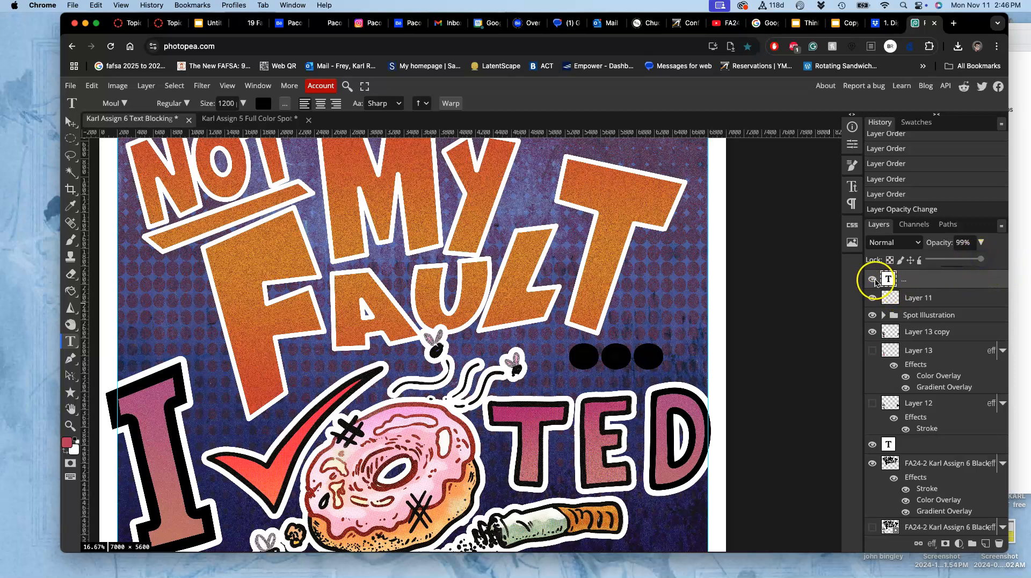
- Open the "..." text for editing and look through its font, style and character options
{"action": "double_click", "coordinate": [889, 279]}
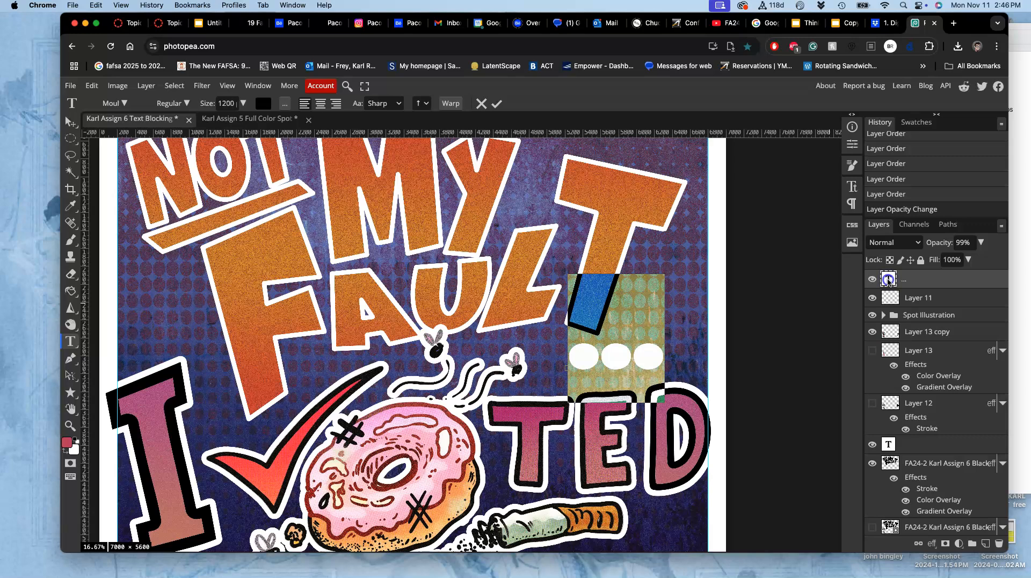
{"action": "left_click", "coordinate": [888, 282]}
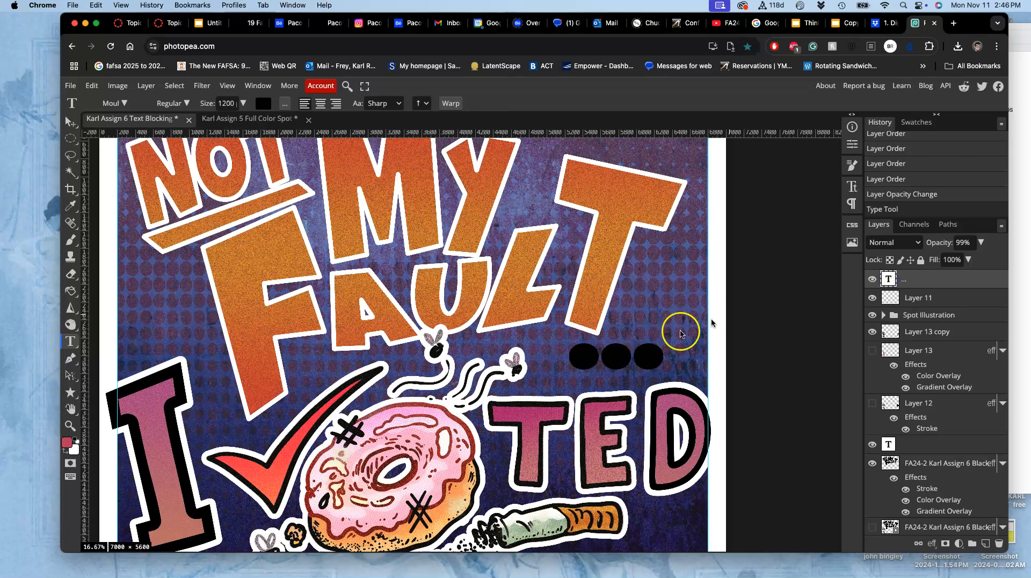
{"action": "double_click", "coordinate": [888, 282]}
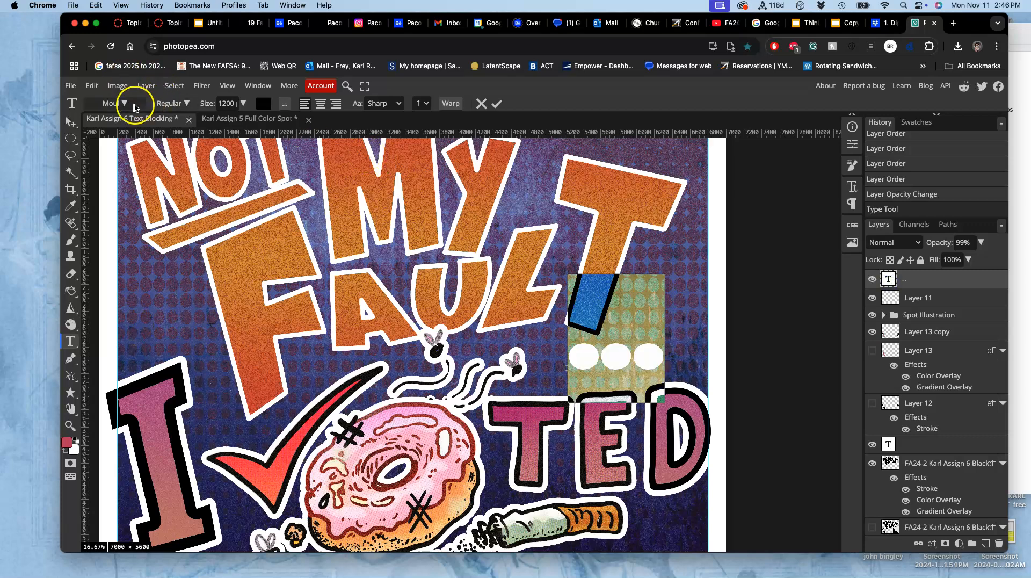
{"action": "left_click", "coordinate": [133, 105]}
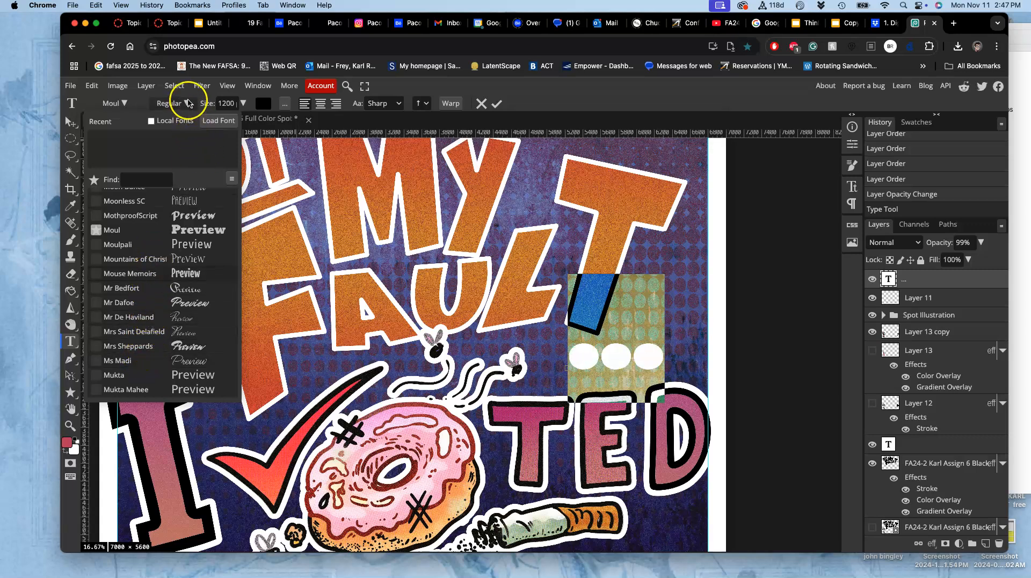
{"action": "left_click", "coordinate": [188, 104]}
{"action": "left_click", "coordinate": [187, 103]}
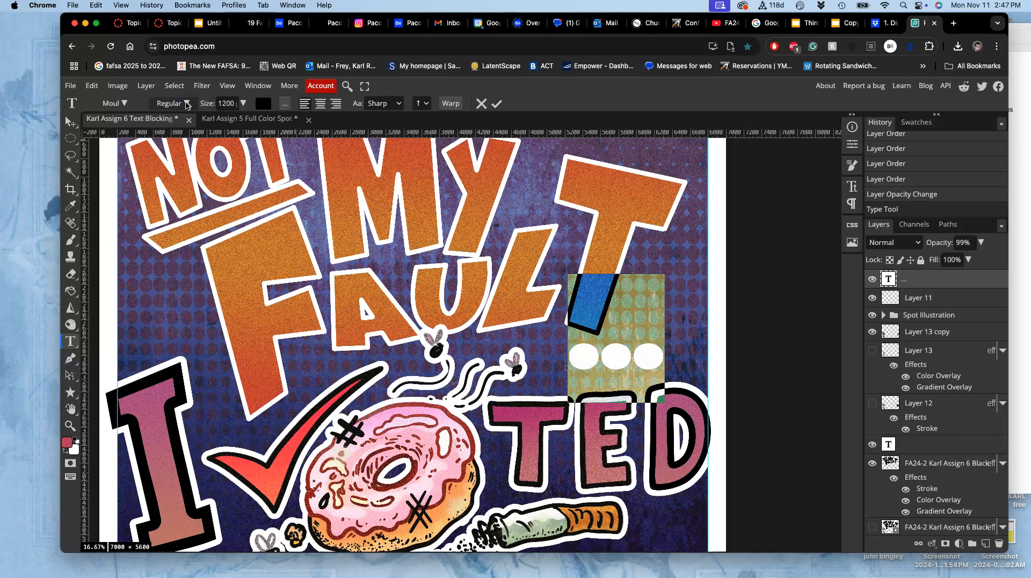
{"action": "left_click", "coordinate": [187, 104]}
{"action": "left_click", "coordinate": [186, 106]}
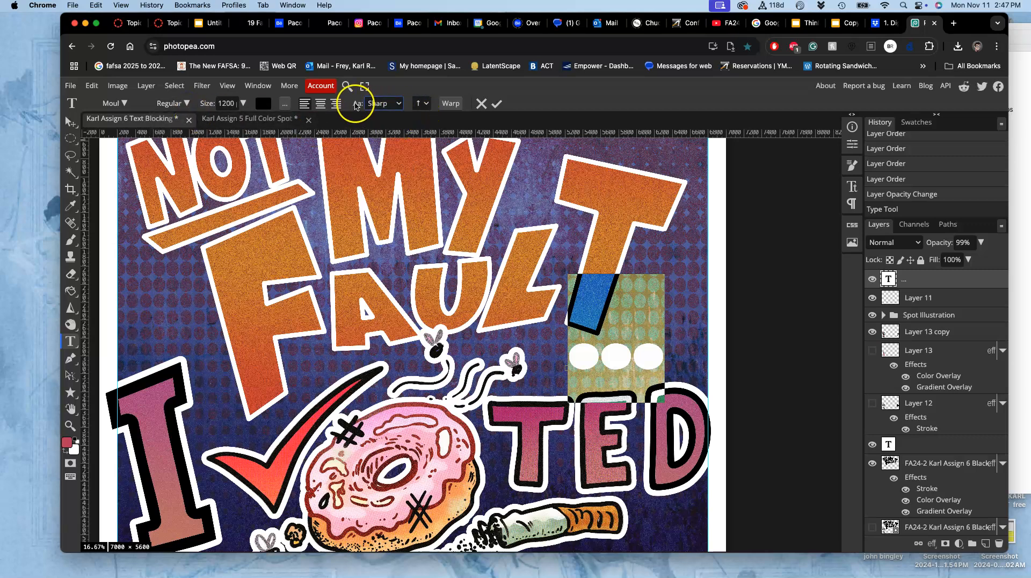
{"action": "left_click", "coordinate": [285, 104]}
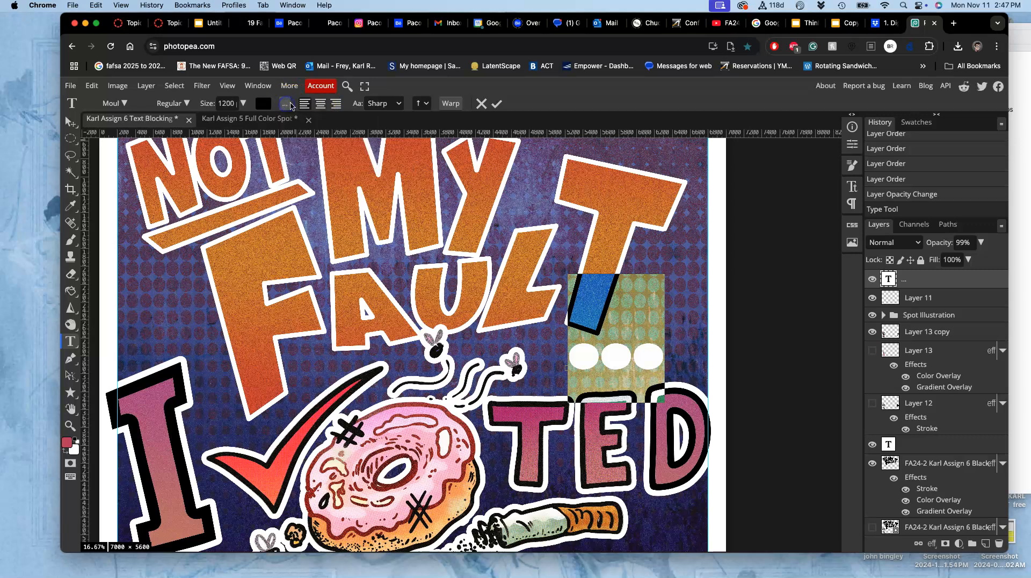
- Apply an Arc warp with horizontal orientation and a -11% bend to the "..." text
{"action": "left_click", "coordinate": [452, 103]}
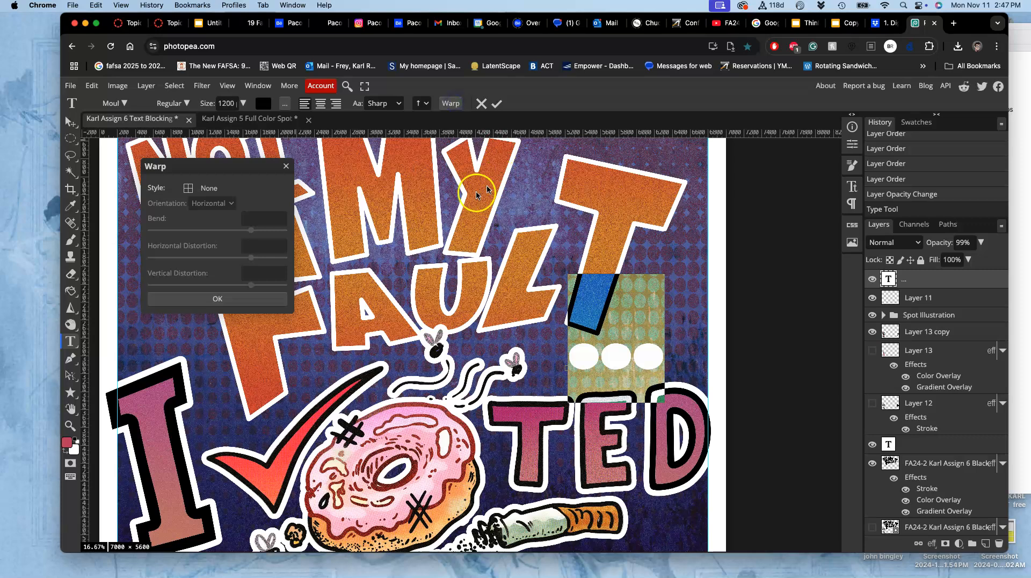
{"action": "left_click", "coordinate": [192, 189]}
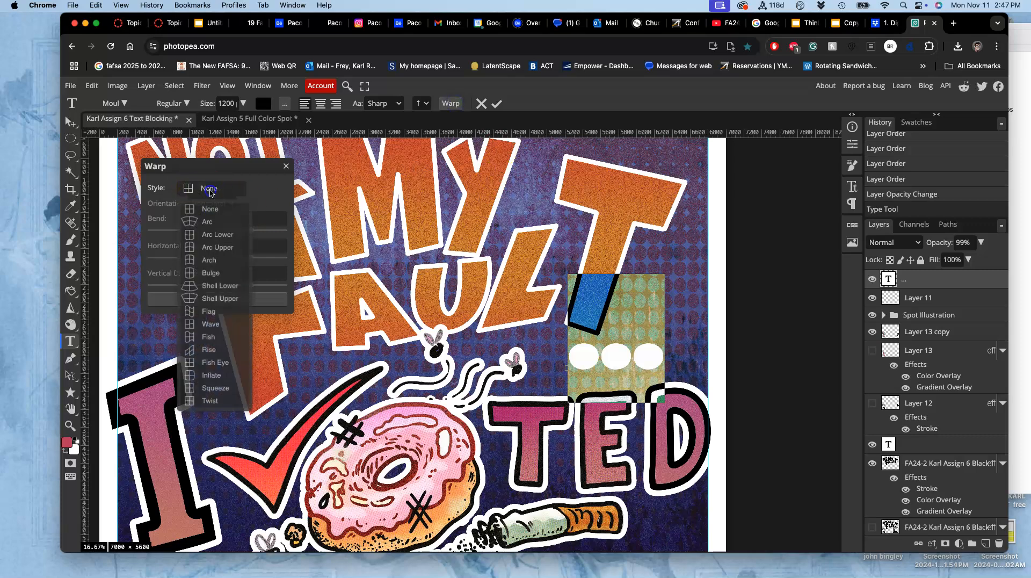
{"action": "left_click", "coordinate": [208, 221]}
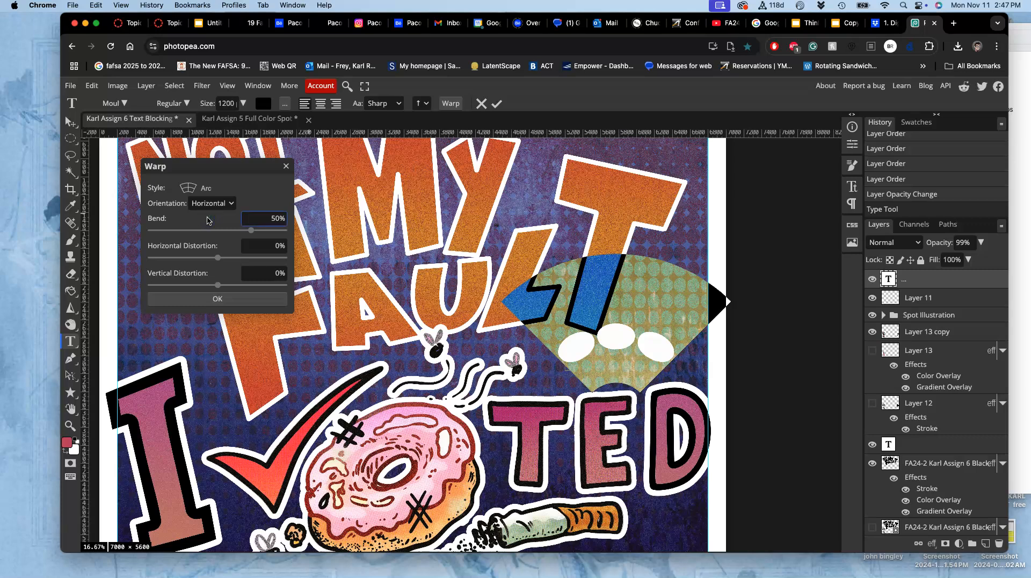
{"action": "left_click_drag", "start_coordinate": [250, 230], "coordinate": [211, 231]}
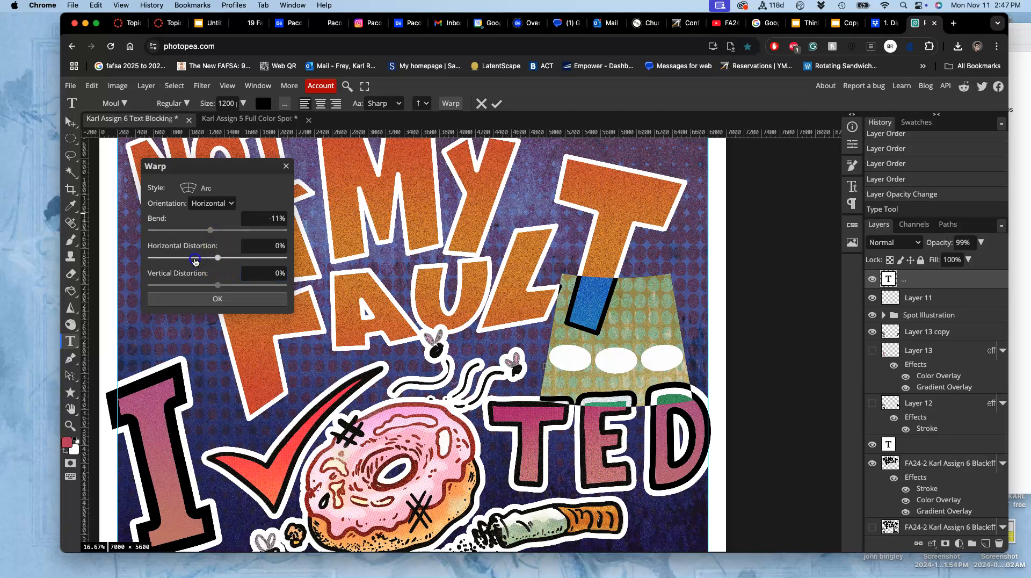
- Set the warp's horizontal distortion to 11% and vertical distortion to -31%, and commit the warped "..." text
{"action": "left_click", "coordinate": [195, 258]}
{"action": "left_click_drag", "start_coordinate": [195, 260], "coordinate": [228, 261]}
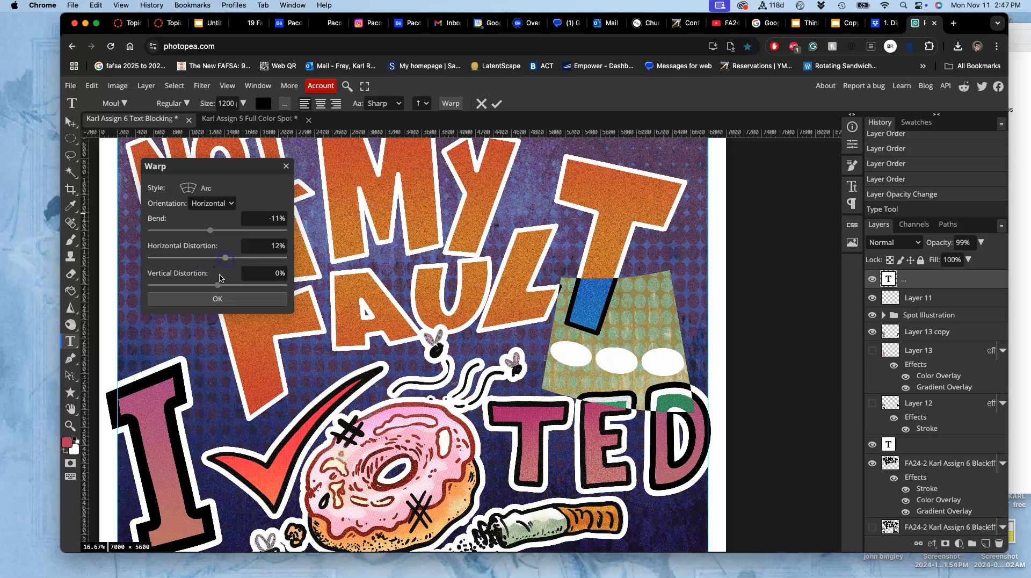
{"action": "left_click_drag", "start_coordinate": [223, 286], "coordinate": [197, 280]}
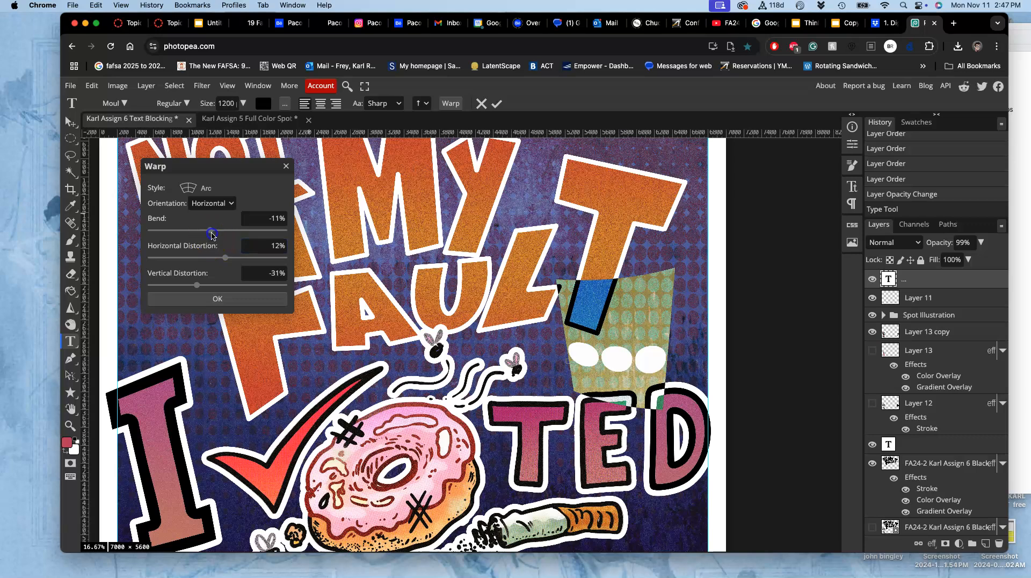
{"action": "left_click_drag", "start_coordinate": [225, 258], "coordinate": [225, 260]}
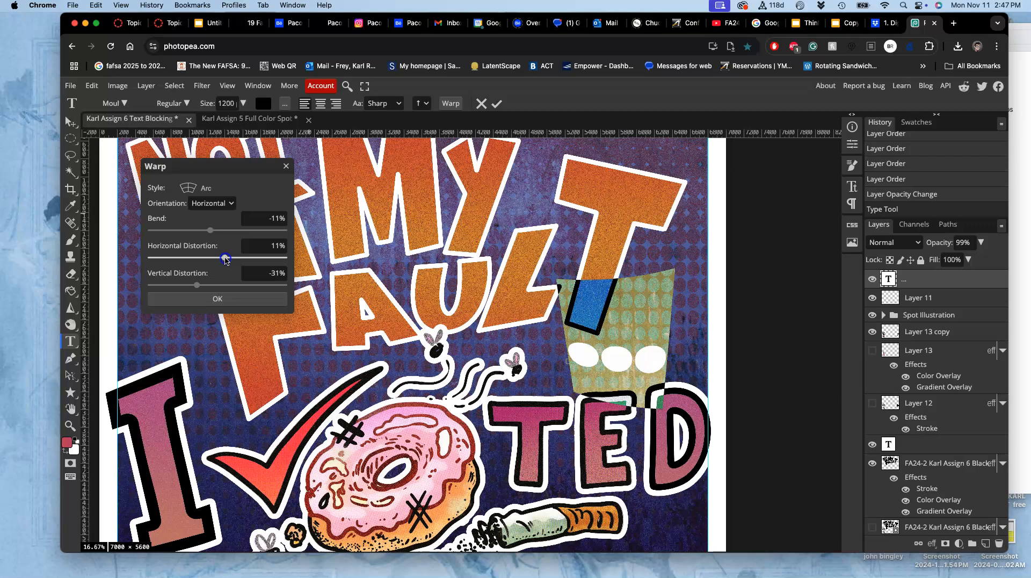
{"action": "left_click", "coordinate": [217, 299]}
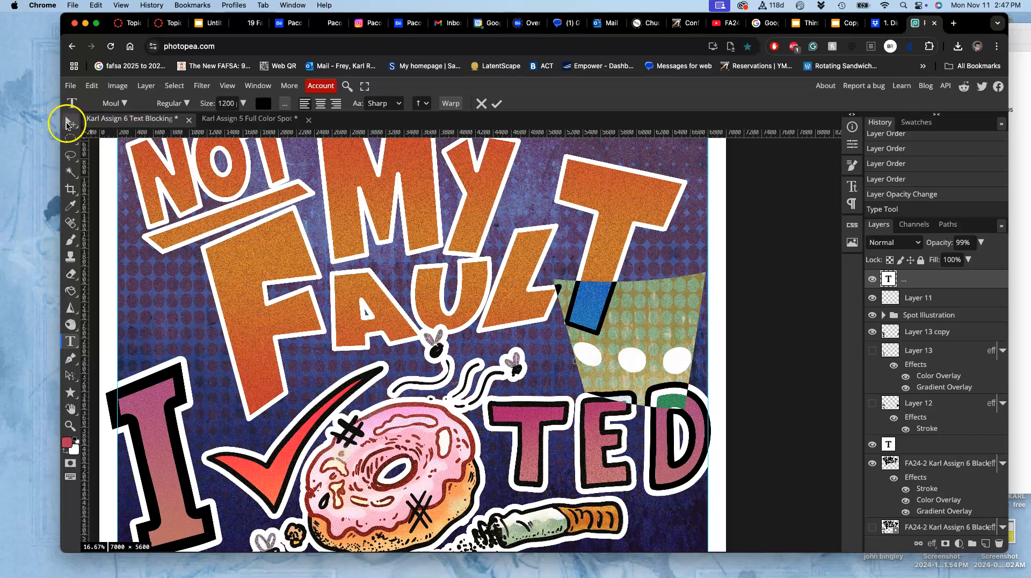
{"action": "left_click", "coordinate": [69, 125]}
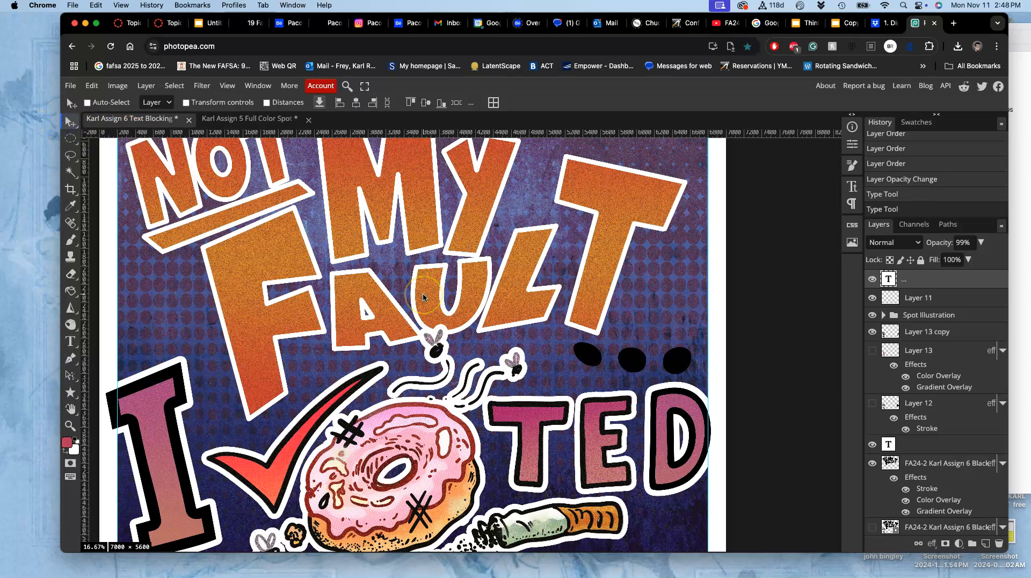
- Free-transform the "..." text, rotating it -2.3° and shifting it slightly to the left beneath the T of FAULT
{"action": "key", "text": "alt+ctrl+t"}
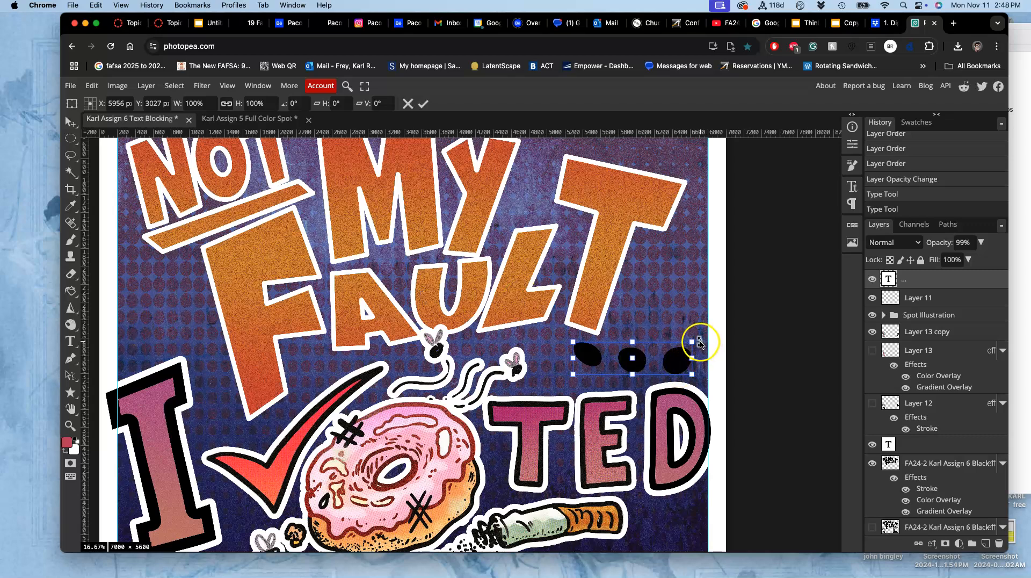
{"action": "mouse_move", "coordinate": [702, 350]}
{"action": "left_mouse_down"}
{"action": "mouse_move", "coordinate": [664, 364]}
{"action": "mouse_move", "coordinate": [695, 343]}
{"action": "left_mouse_up"}
{"action": "left_click", "coordinate": [679, 365]}
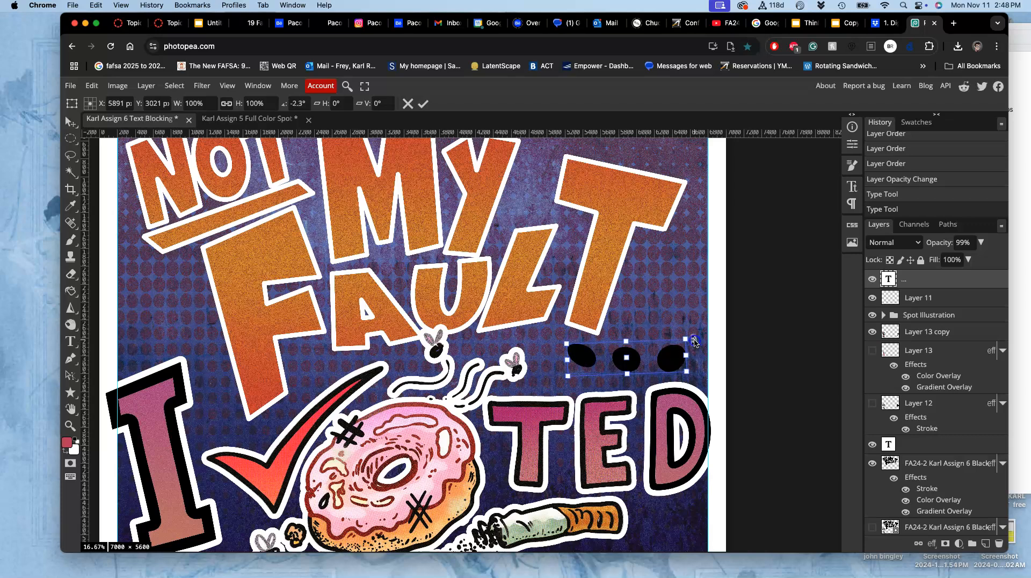
{"action": "double_click", "coordinate": [649, 365]}
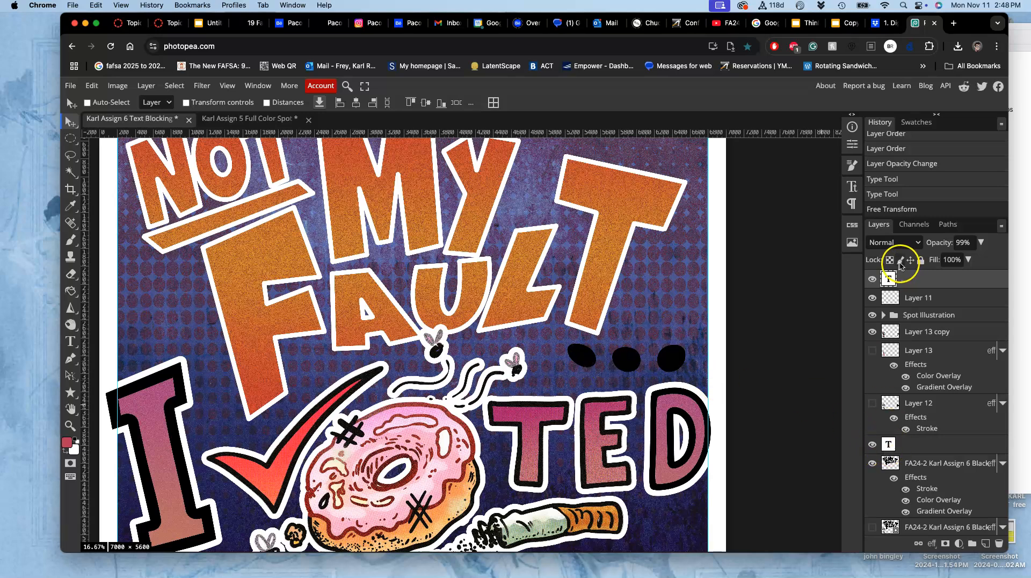
- Respace the "..." text by inserting a period and deleting the first one, and move it back beneath the T of FAULT
{"action": "double_click", "coordinate": [890, 279]}
{"action": "left_click", "coordinate": [620, 365]}
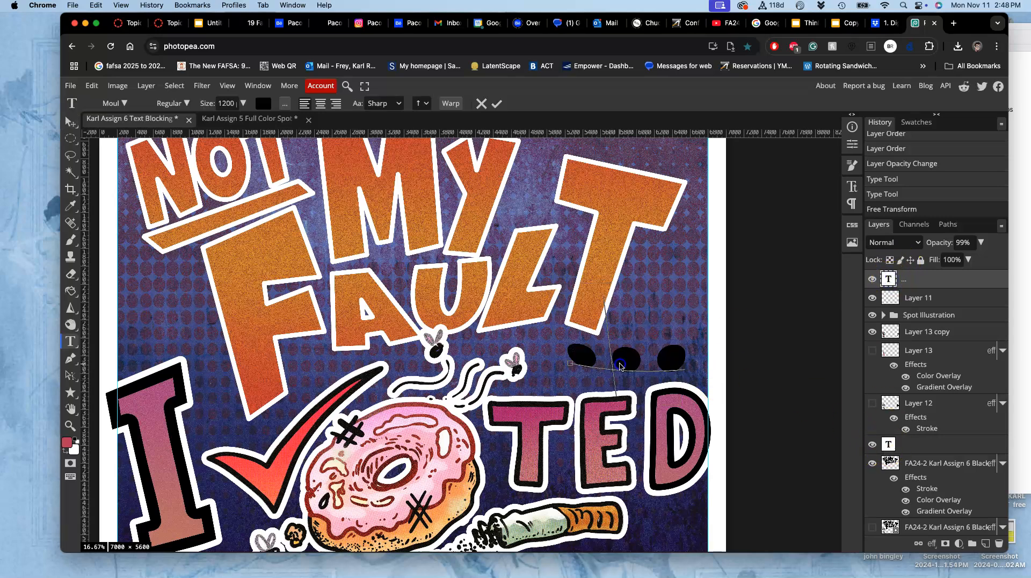
{"action": "left_click_drag", "start_coordinate": [638, 363], "coordinate": [626, 363]}
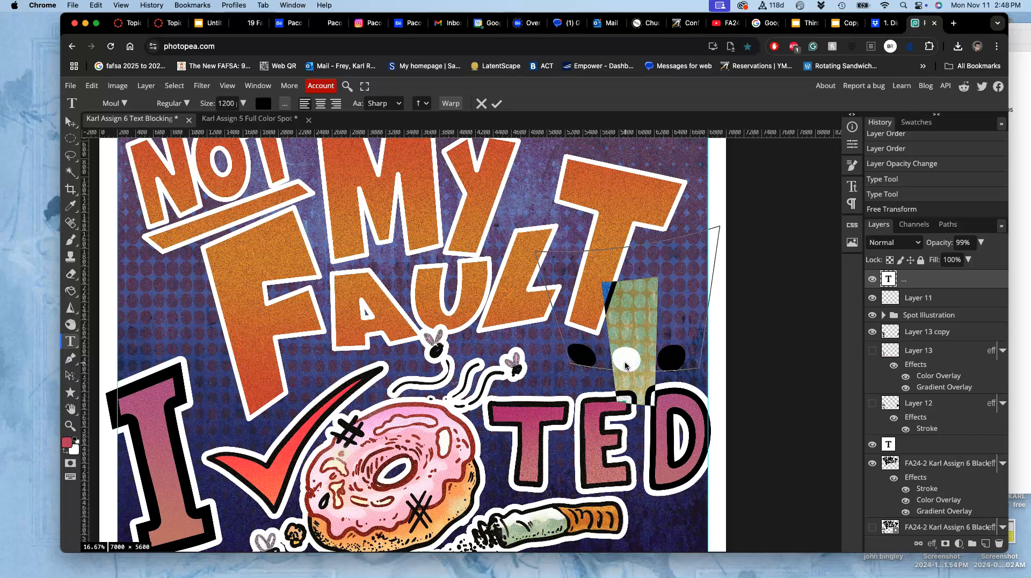
{"action": "key", "text": "Right"}
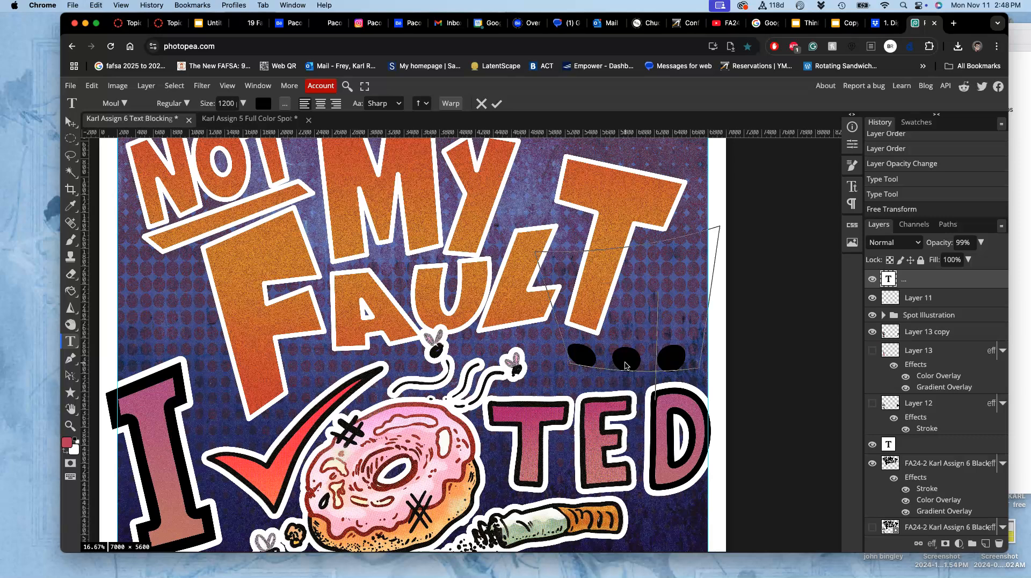
{"action": "type", "text": "."}
{"action": "left_click", "coordinate": [600, 362]}
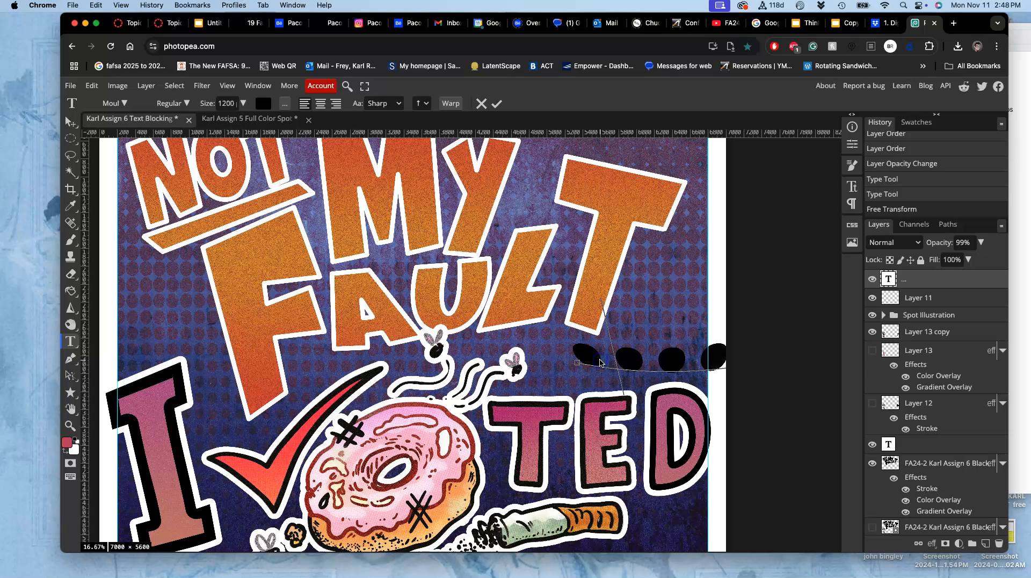
{"action": "key", "text": "BackSpace"}
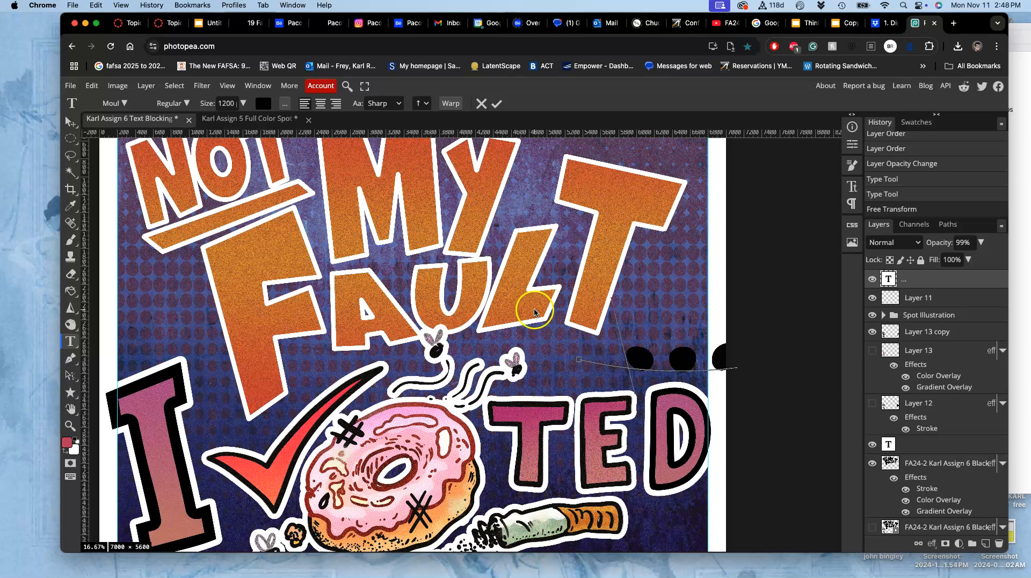
{"action": "left_click", "coordinate": [70, 123]}
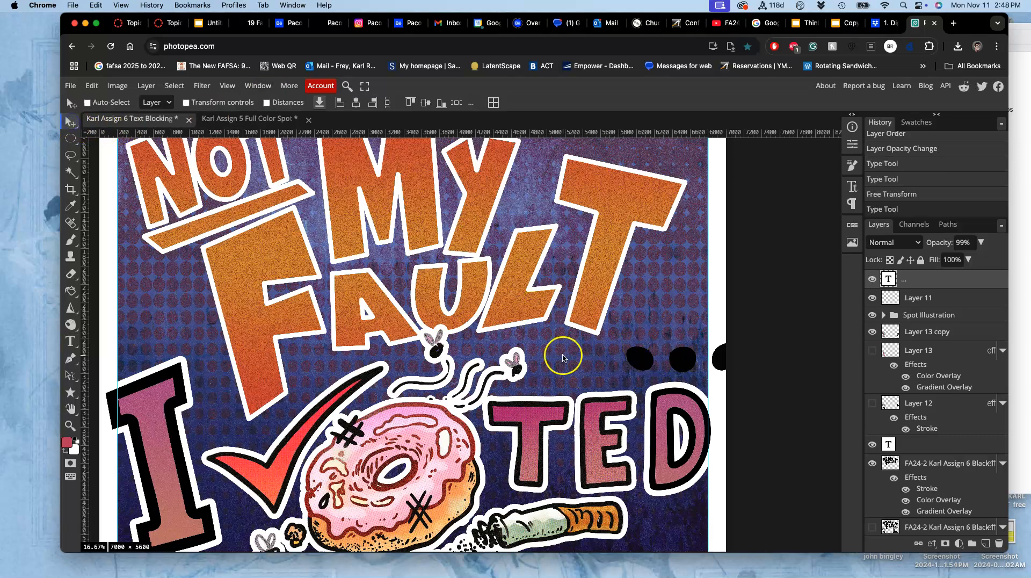
{"action": "left_click_drag", "start_coordinate": [639, 356], "coordinate": [583, 363]}
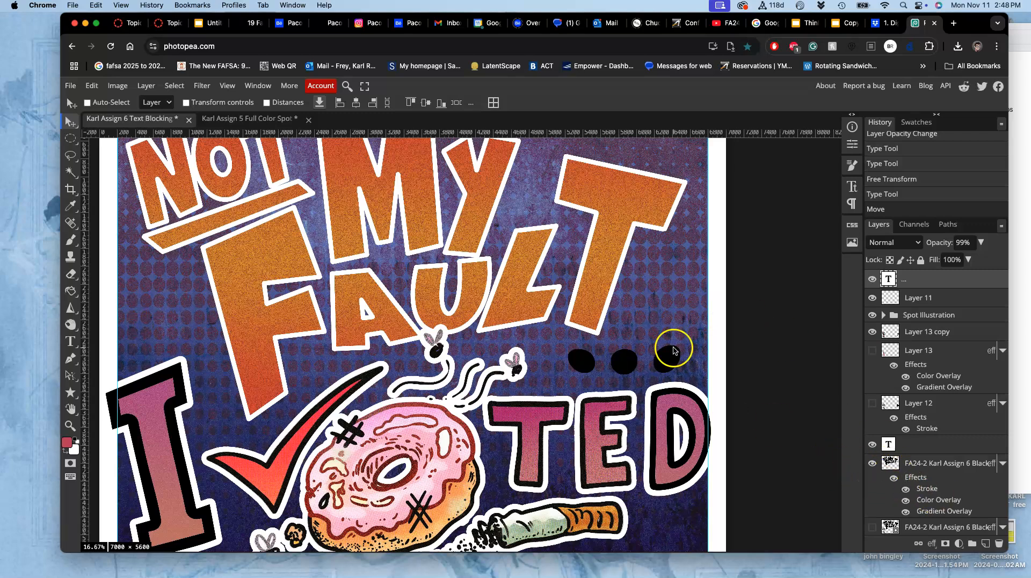
- Copy the layer style of the visible orange lettering layer and paste it onto the "..." text layer
{"action": "scroll", "coordinate": [932, 456], "scroll_direction": "down", "scroll_amount": 2}
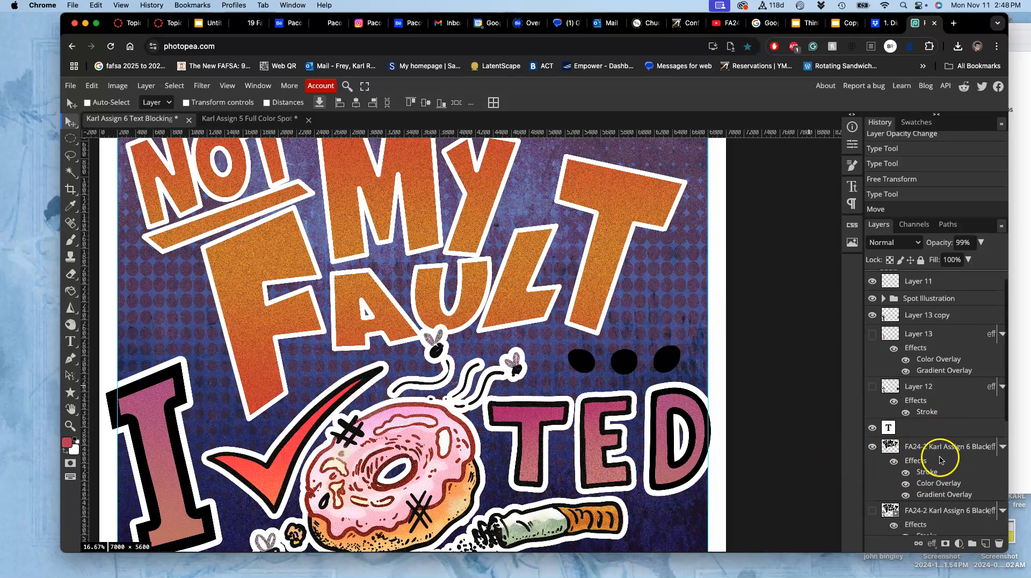
{"action": "right_click", "coordinate": [933, 459]}
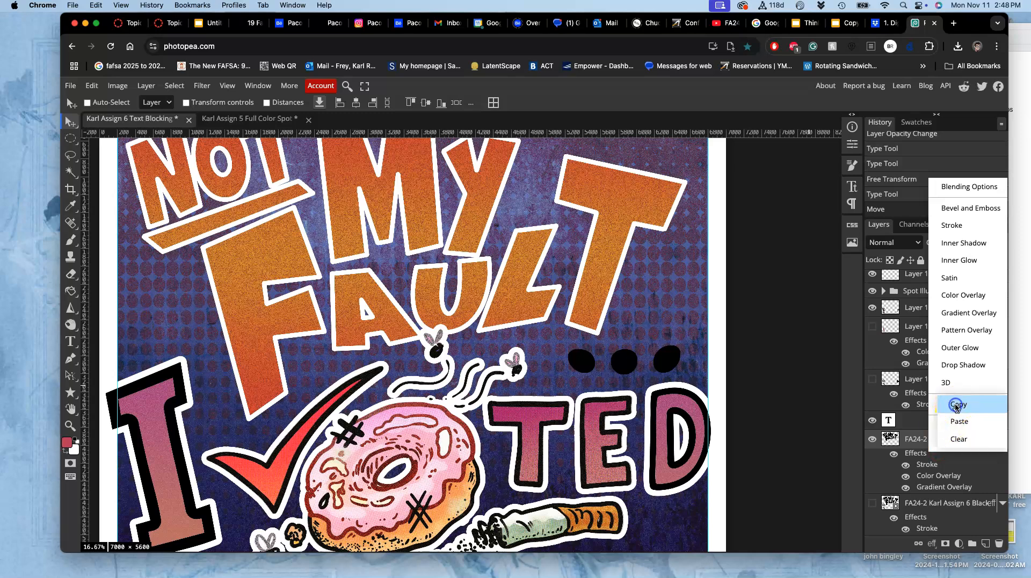
{"action": "left_click", "coordinate": [956, 407]}
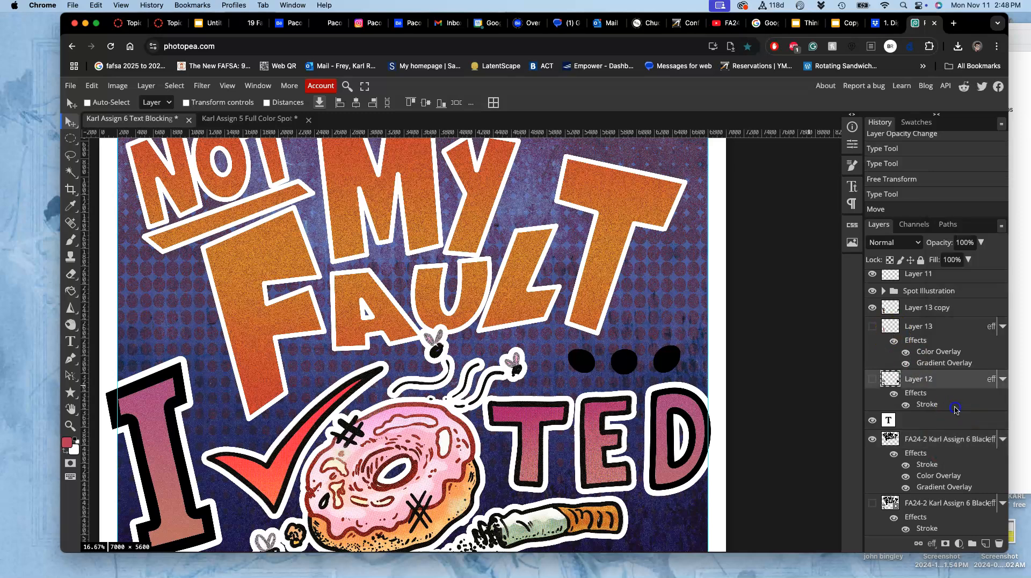
{"action": "left_click", "coordinate": [938, 276]}
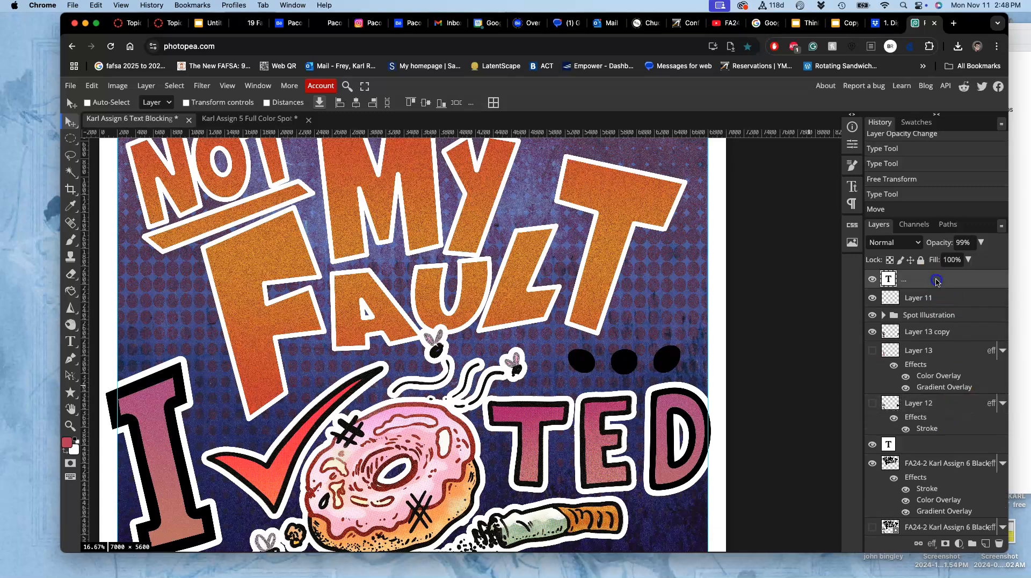
{"action": "right_click", "coordinate": [936, 282]}
{"action": "mouse_move", "coordinate": [913, 461]}
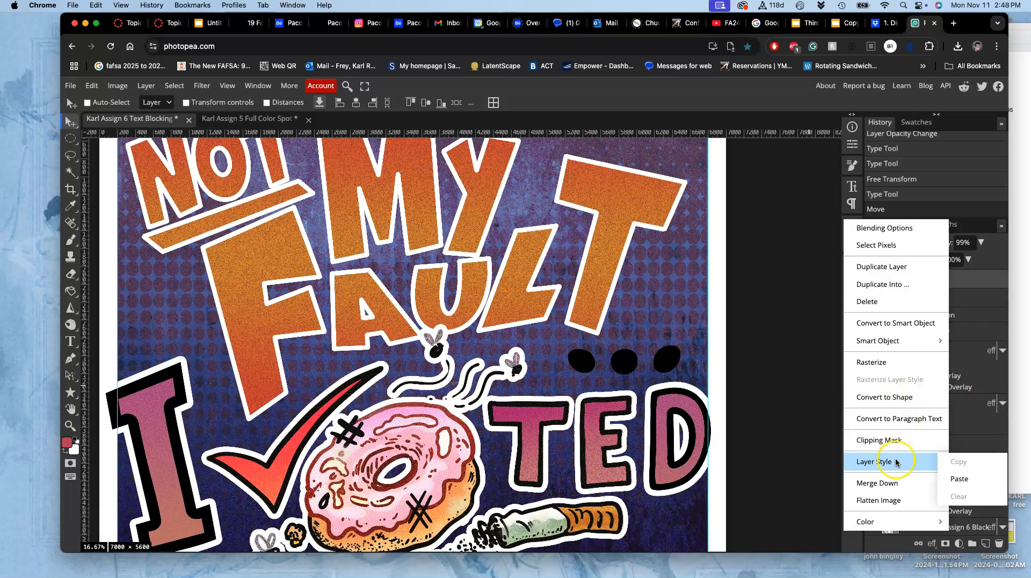
{"action": "left_click", "coordinate": [960, 478]}
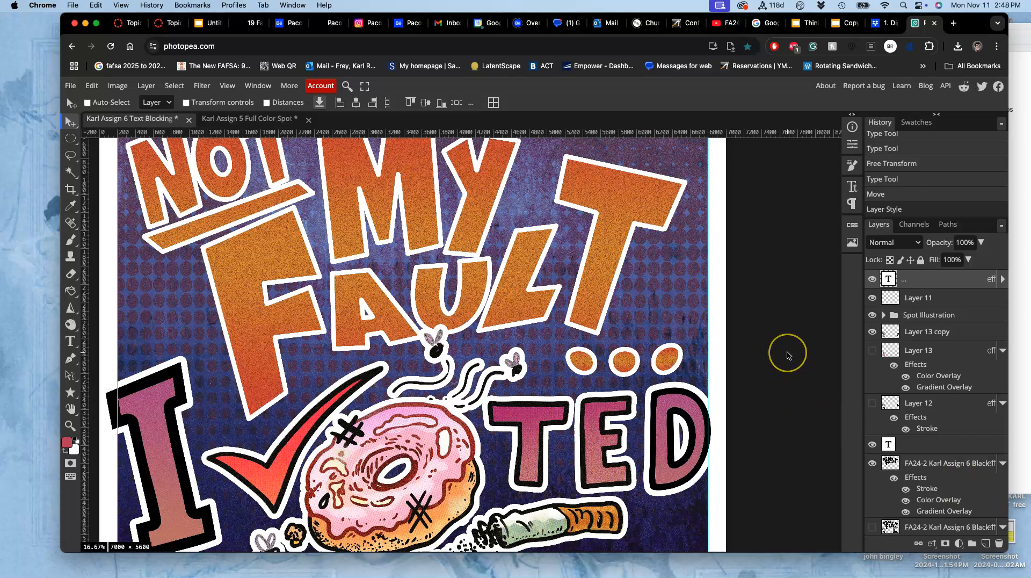
- Free-transform the "..." text, scaling it to 107.66% and rotating it -4.5°, and commit the change
{"action": "key", "text": "alt+ctrl+t"}
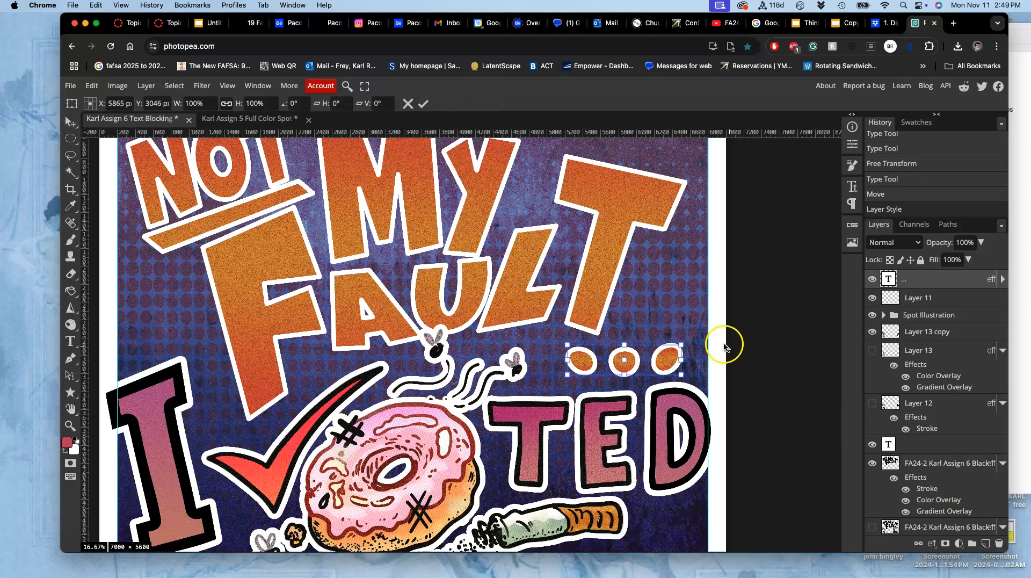
{"action": "right_click", "coordinate": [669, 358]}
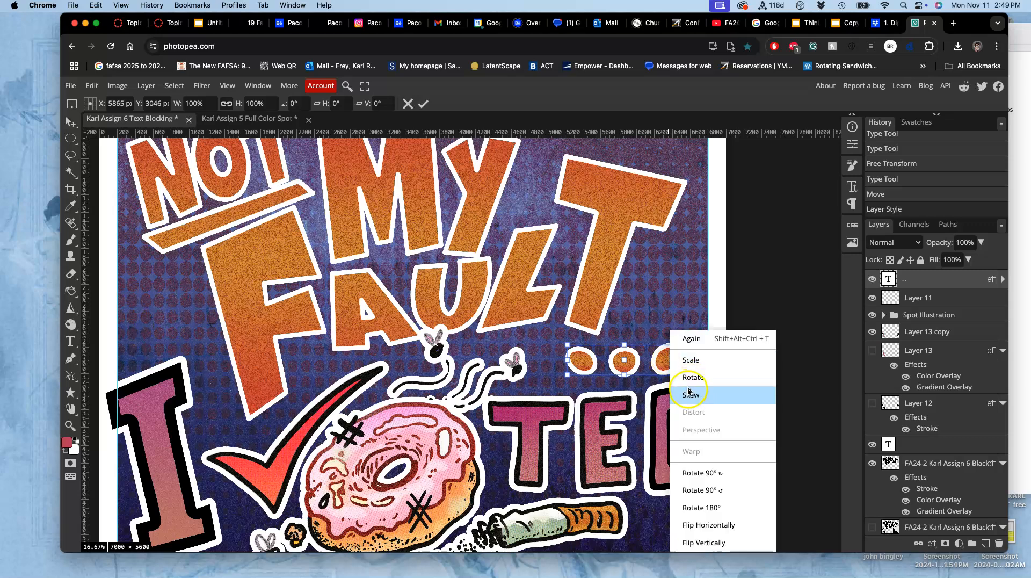
{"action": "left_click", "coordinate": [689, 395]}
{"action": "left_click_drag", "start_coordinate": [680, 348], "coordinate": [683, 319]}
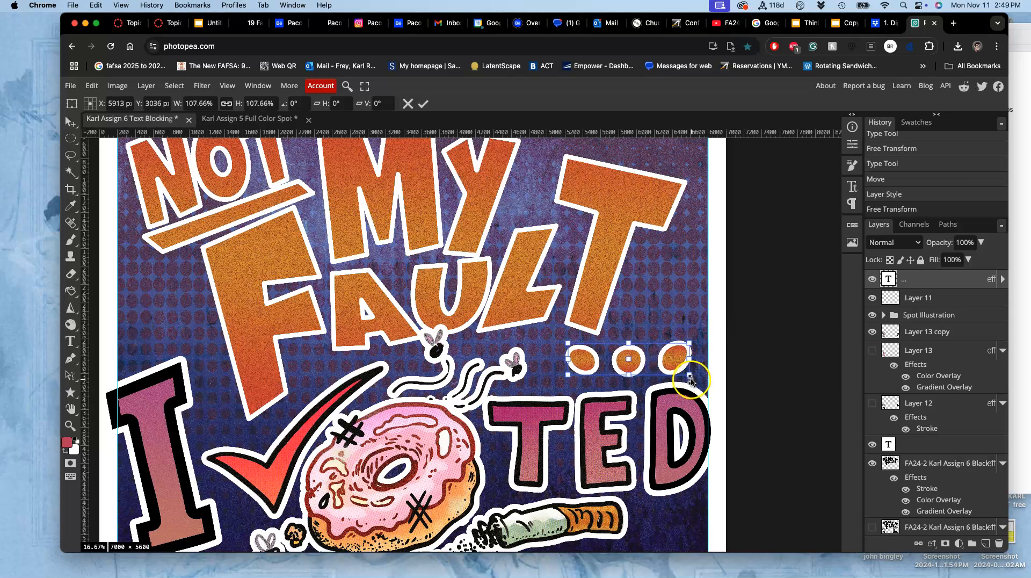
{"action": "left_click_drag", "start_coordinate": [700, 383], "coordinate": [704, 379]}
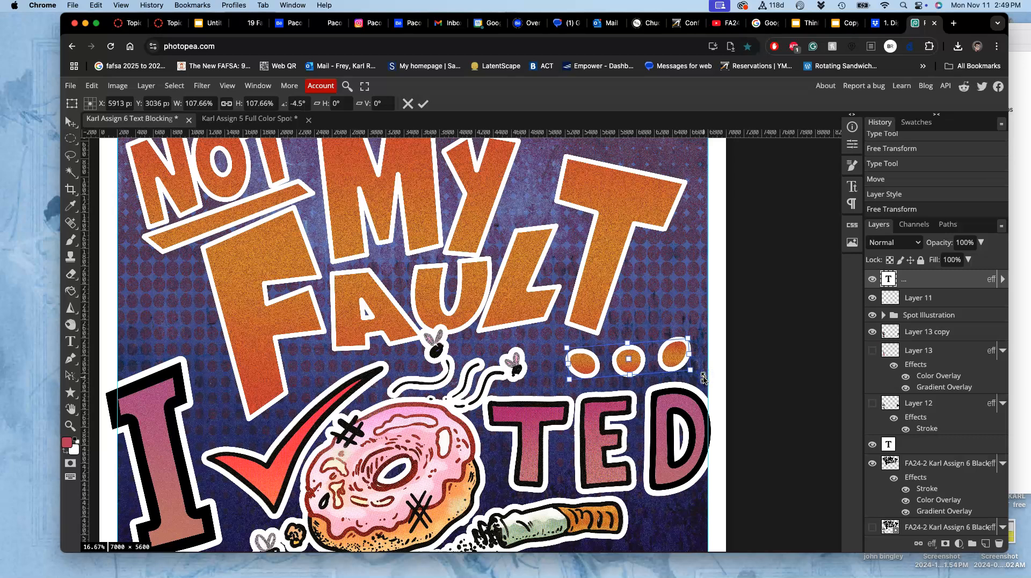
{"action": "key", "text": "Return"}
- Select the two blue-background-7470781 layers, halftone-746402 and Layer 4 copy together
{"action": "scroll", "coordinate": [703, 380], "scroll_direction": "down", "scroll_amount": 3}
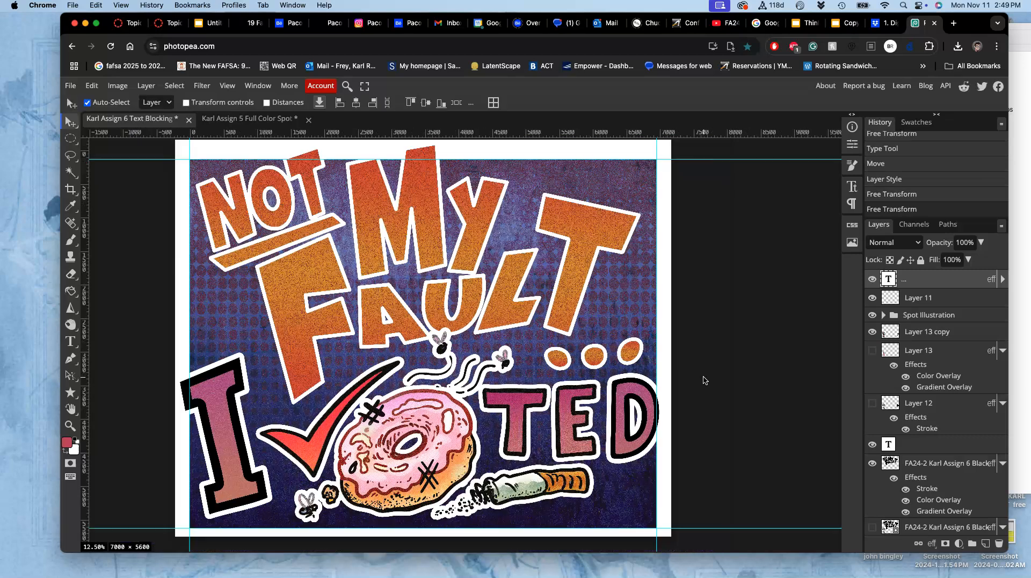
{"action": "scroll", "coordinate": [705, 381], "scroll_direction": "down", "scroll_amount": 1}
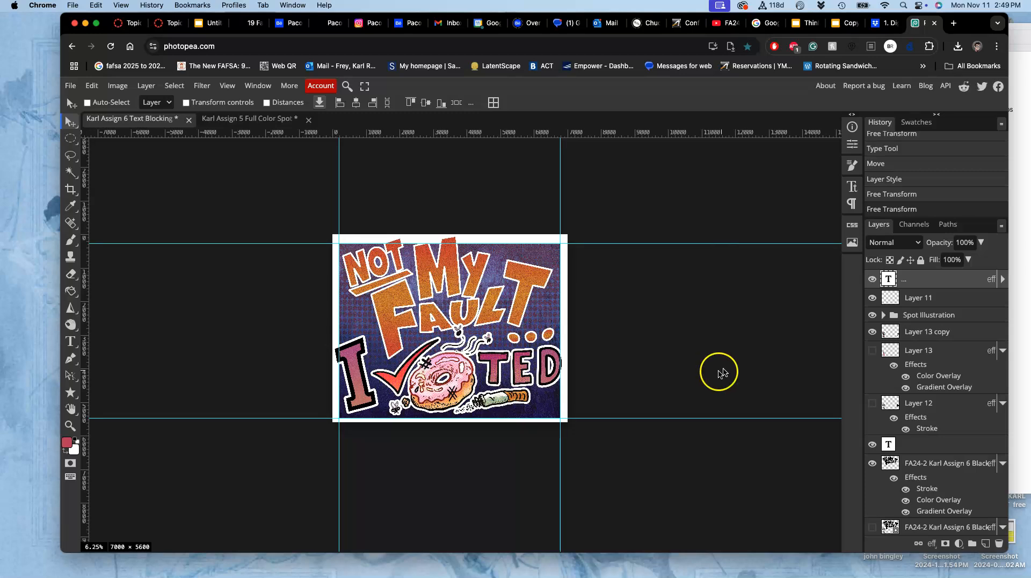
{"action": "scroll", "coordinate": [643, 353], "scroll_direction": "right", "scroll_amount": 1}
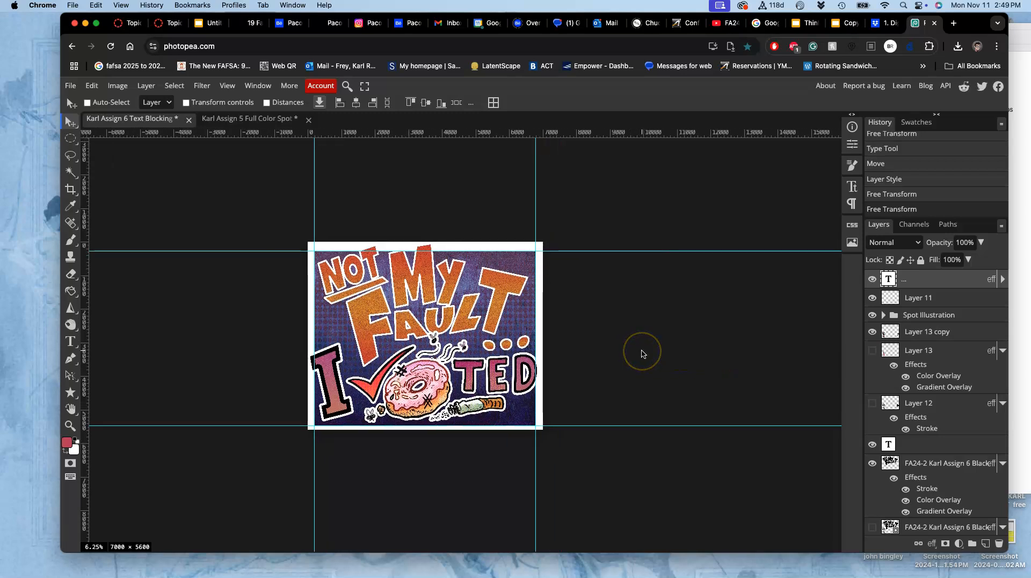
{"action": "scroll", "coordinate": [643, 353], "scroll_direction": "right", "scroll_amount": 1}
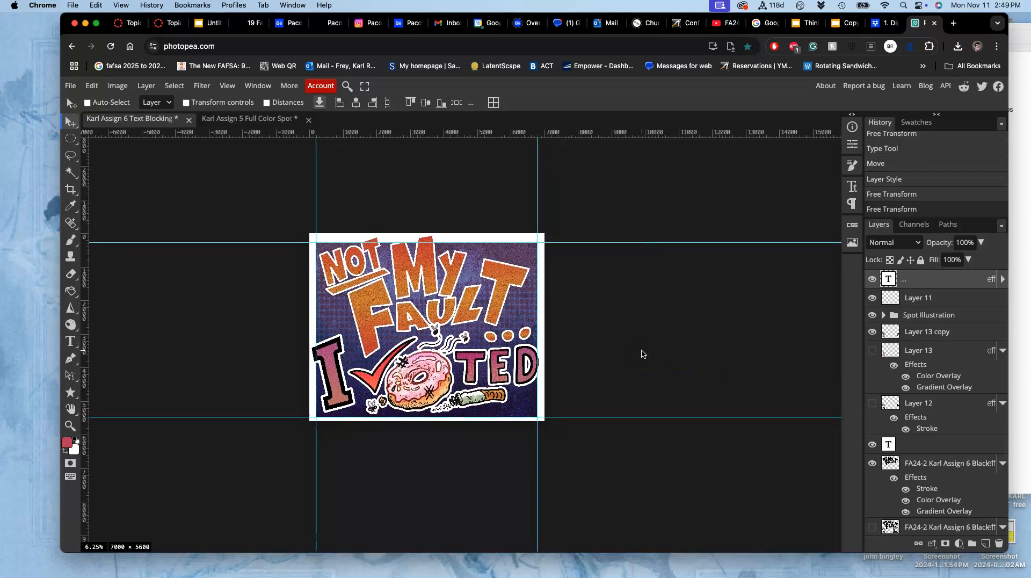
{"action": "scroll", "coordinate": [907, 435], "scroll_direction": "down", "scroll_amount": 6}
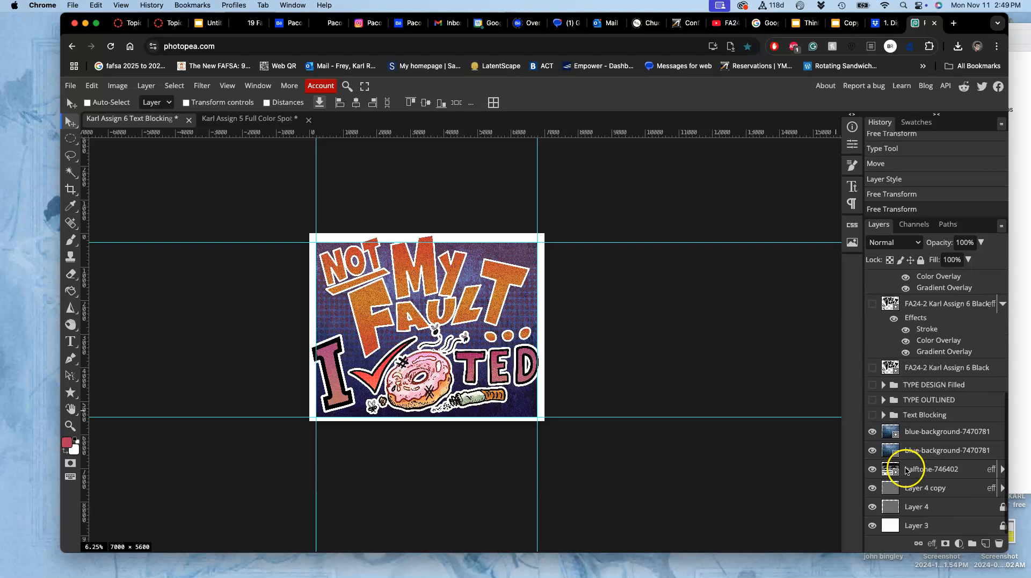
{"action": "left_click", "coordinate": [920, 438]}
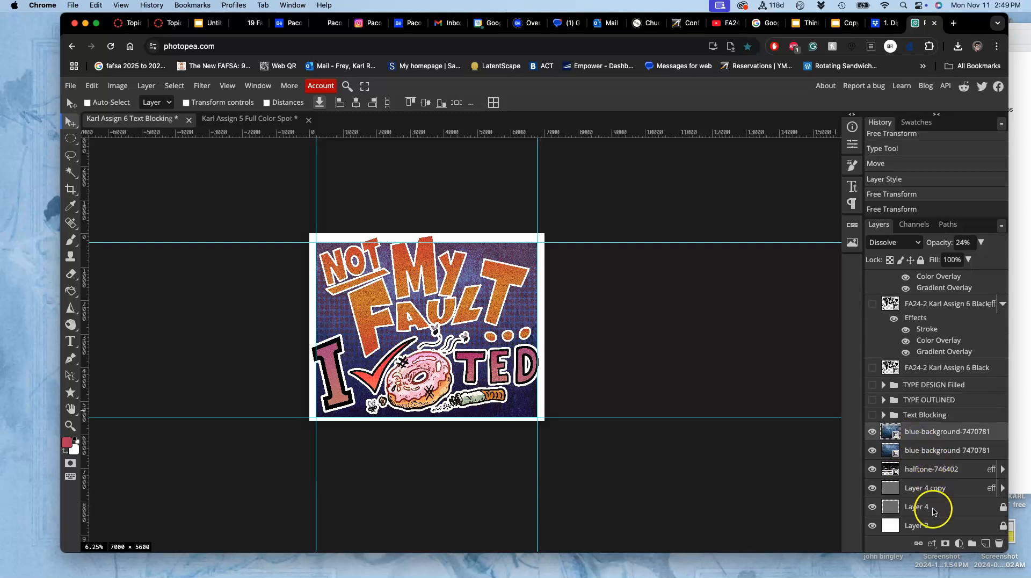
{"action": "left_click", "coordinate": [937, 495]}
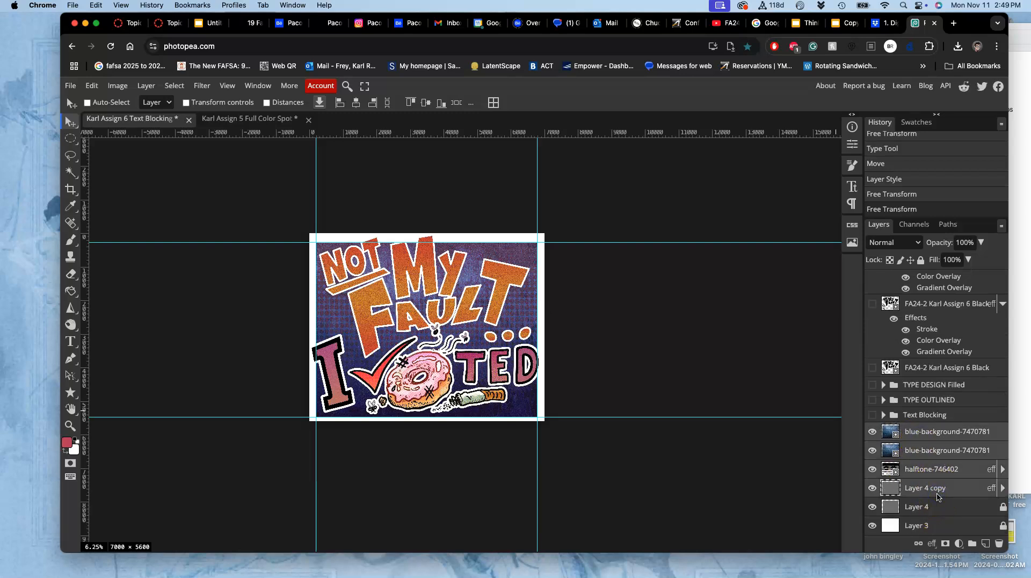
{"action": "key", "text": "alt+ctrl+t"}
{"action": "key", "text": "ctrl+equal"}
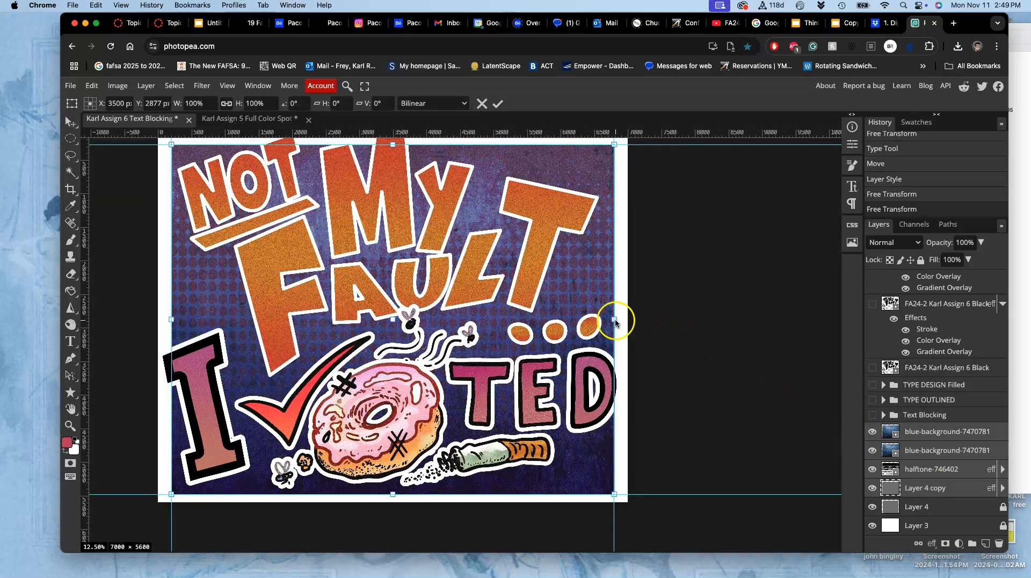
{"action": "left_click_drag", "start_coordinate": [615, 319], "coordinate": [617, 320]}
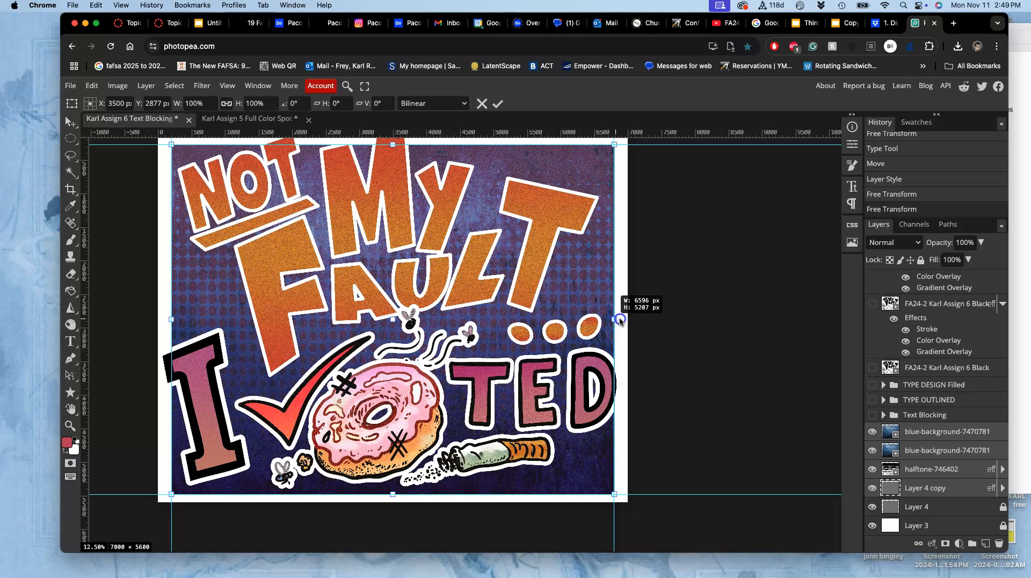
{"action": "left_click_drag", "start_coordinate": [620, 319], "coordinate": [623, 321]}
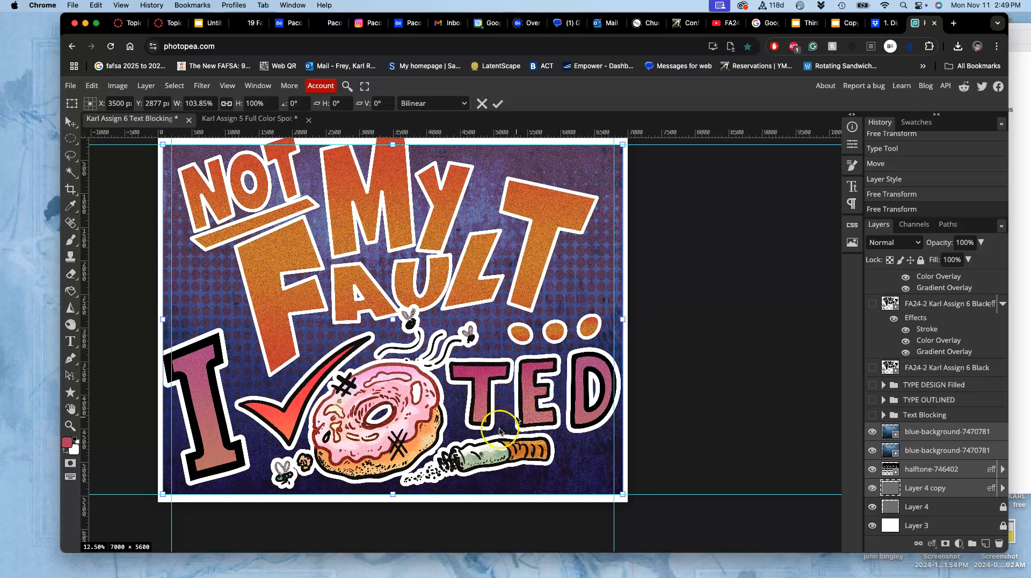
{"action": "left_click_drag", "start_coordinate": [393, 494], "coordinate": [393, 495]}
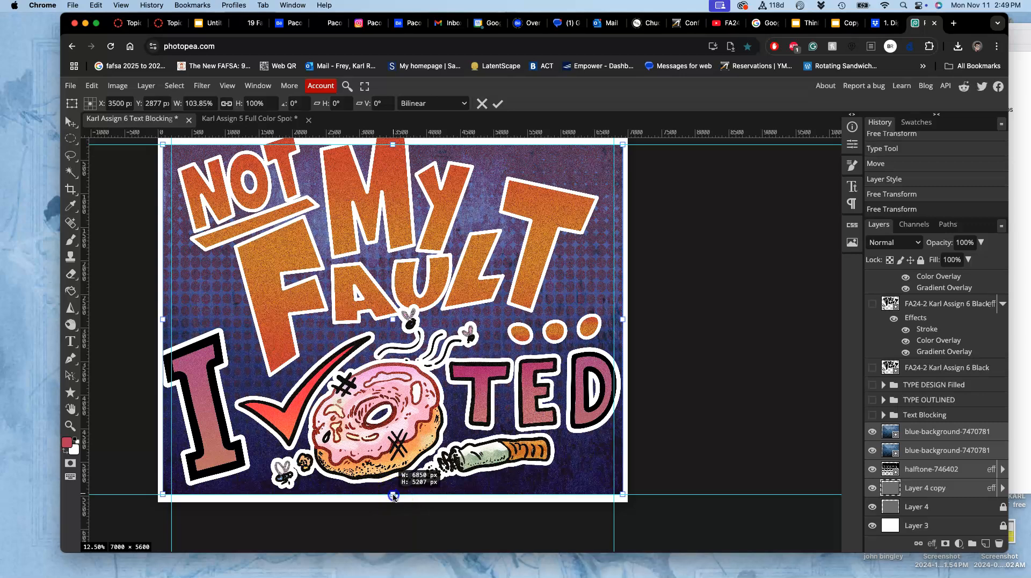
{"action": "left_click_drag", "start_coordinate": [393, 500], "coordinate": [394, 505]}
{"action": "scroll", "coordinate": [404, 458], "scroll_direction": "up", "scroll_amount": 1}
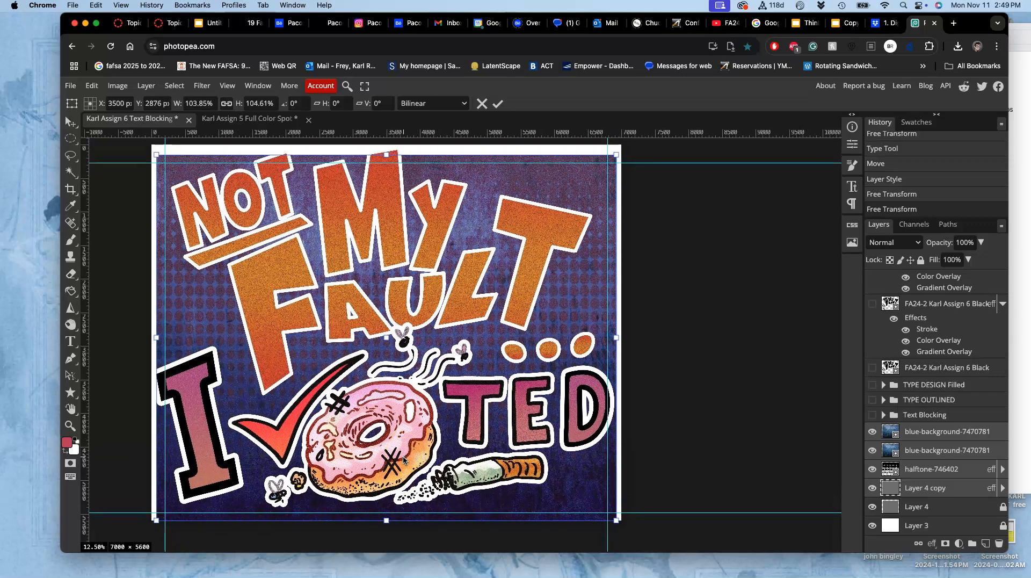
{"action": "left_click_drag", "start_coordinate": [416, 436], "coordinate": [420, 426]}
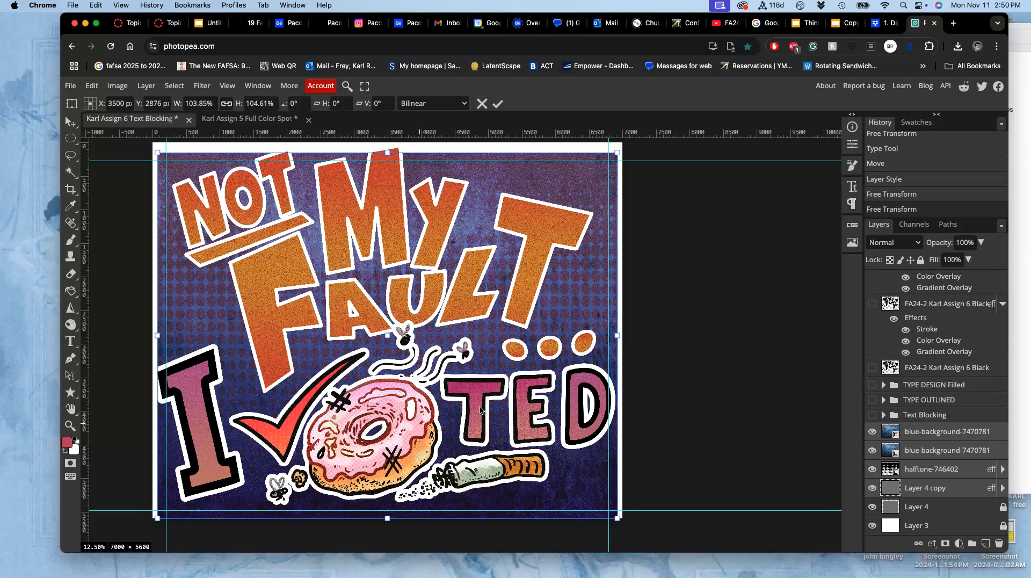
{"action": "key", "text": "Escape"}
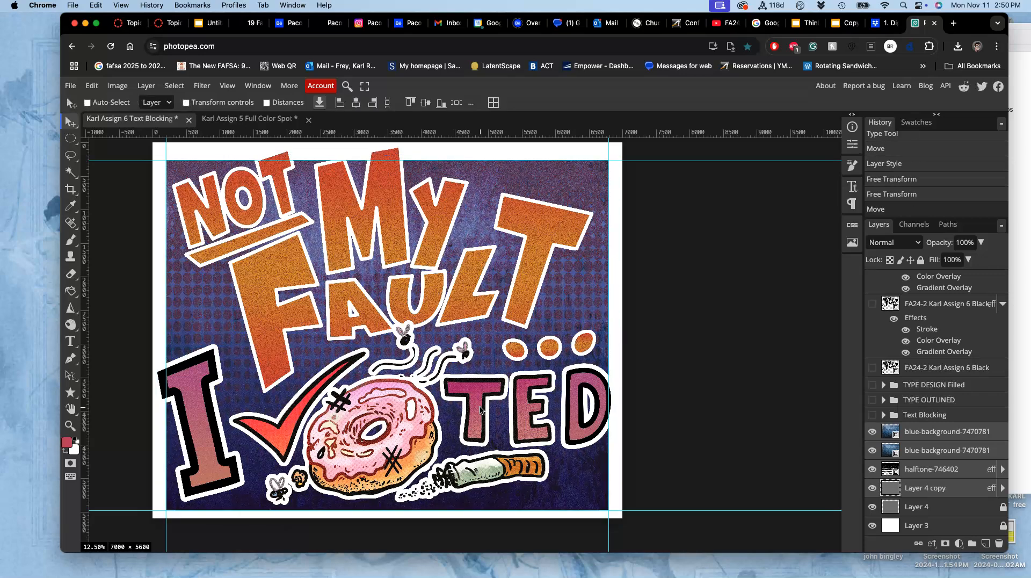
- Free-transform the selected background layers about their center to 103.15% width and 101.61% height
{"action": "left_click", "coordinate": [521, 396]}
{"action": "key", "text": "alt+ctrl+t"}
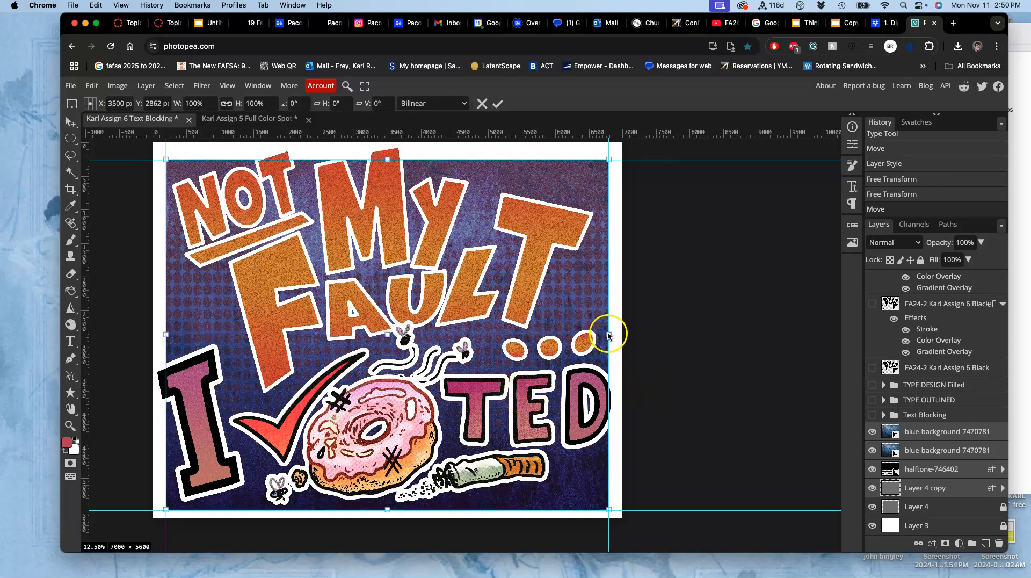
{"action": "left_click_drag", "start_coordinate": [609, 335], "coordinate": [617, 334]}
{"action": "left_click", "coordinate": [387, 509]}
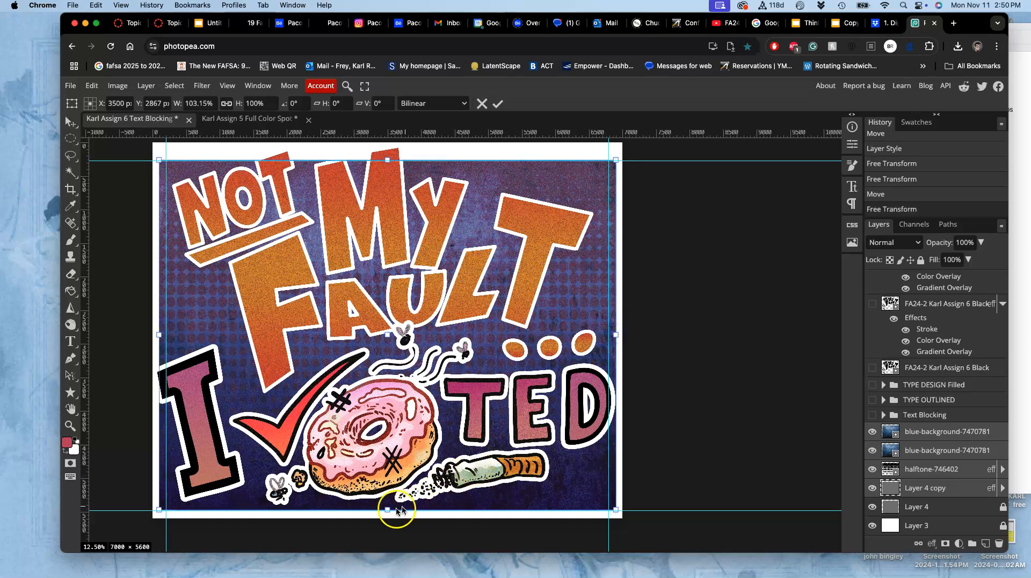
{"action": "left_click_drag", "start_coordinate": [386, 509], "coordinate": [386, 508]}
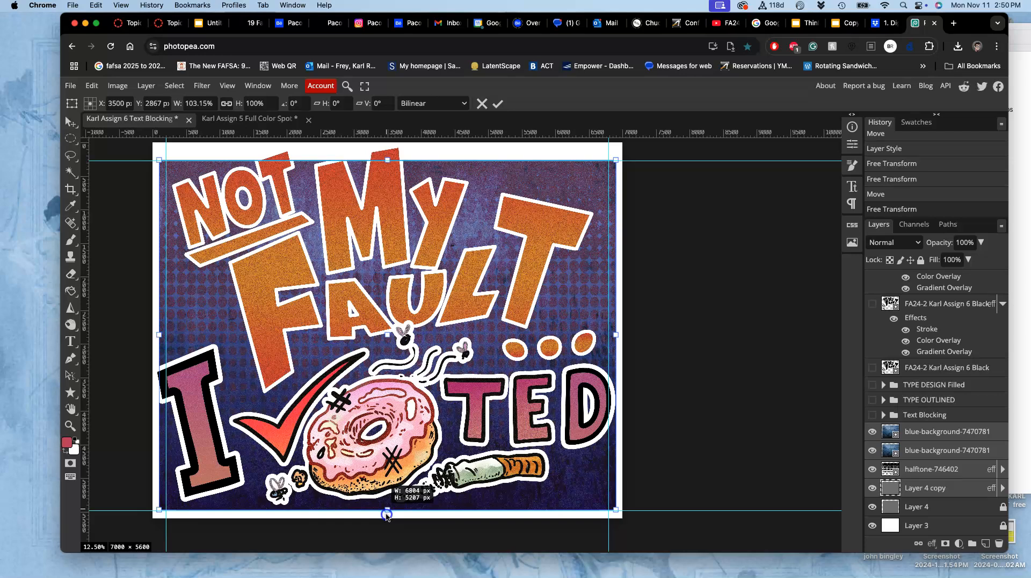
{"action": "left_click_drag", "start_coordinate": [387, 517], "coordinate": [387, 522]}
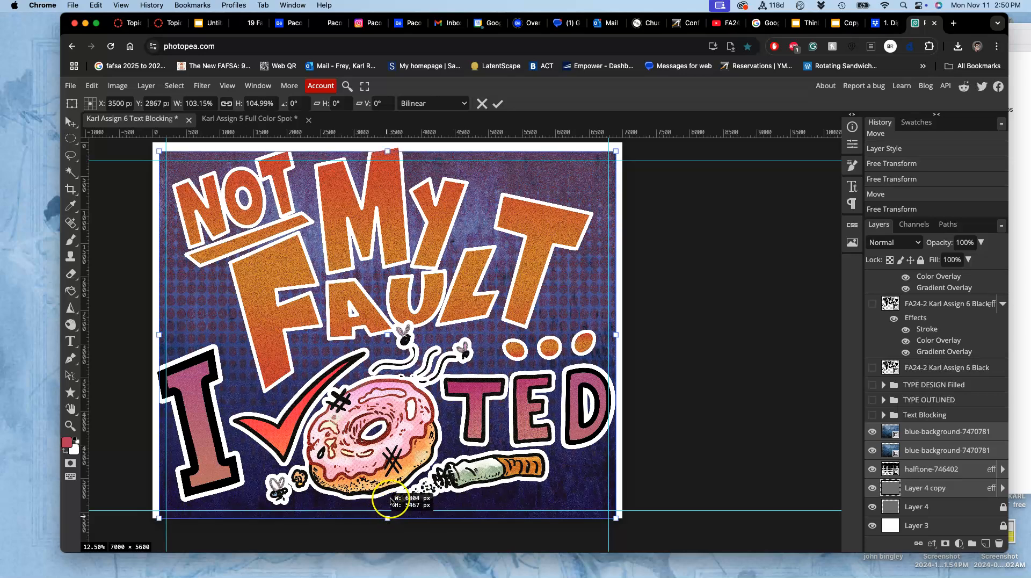
{"action": "key", "text": "super+plus"}
{"action": "key", "text": "super+plus"}
{"action": "scroll", "coordinate": [408, 376], "scroll_direction": "down", "scroll_amount": 10}
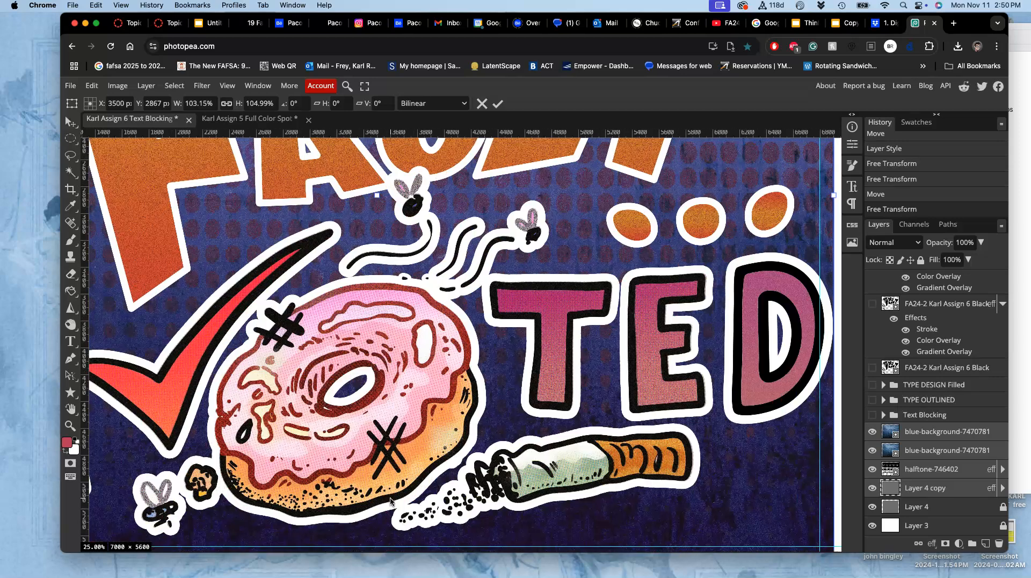
{"action": "left_click_drag", "start_coordinate": [419, 461], "coordinate": [419, 447]}
- Scale the background layers down about their center to 101.12% width and 99.61% height, and commit the transform
{"action": "scroll", "coordinate": [427, 376], "scroll_direction": "up", "scroll_amount": 15}
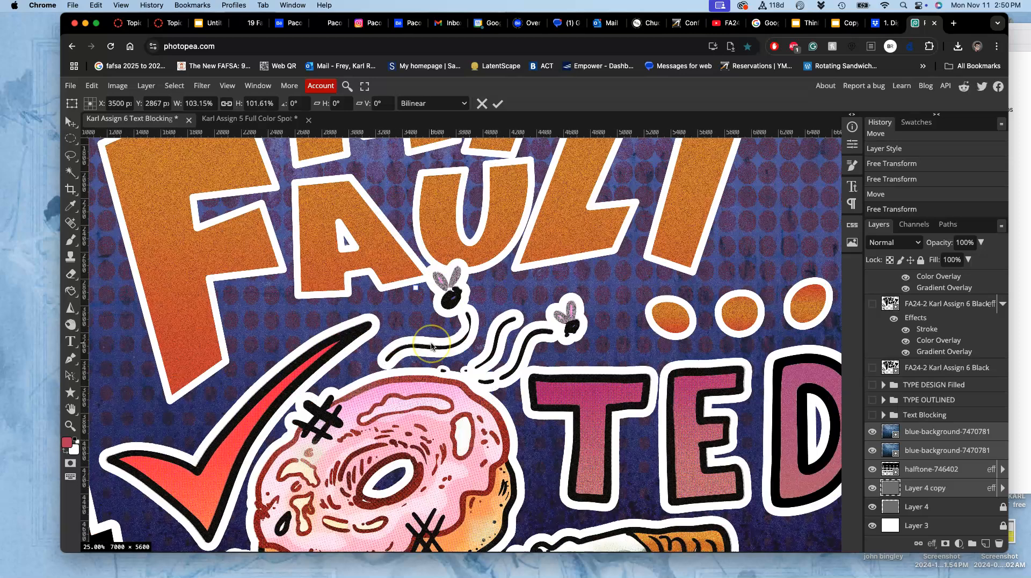
{"action": "scroll", "coordinate": [431, 347], "scroll_direction": "left", "scroll_amount": 5}
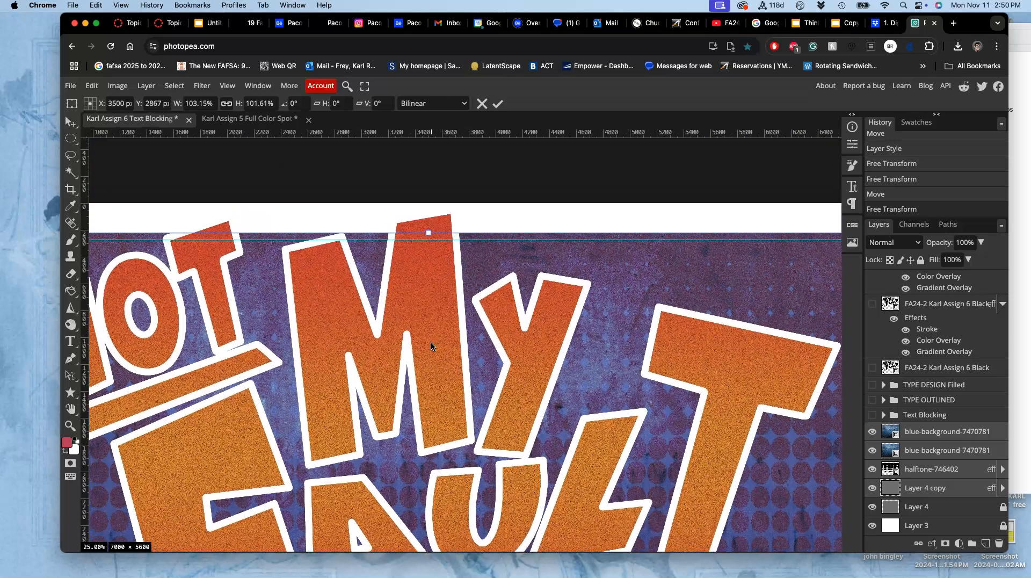
{"action": "scroll", "coordinate": [431, 347], "scroll_direction": "down", "scroll_amount": 5}
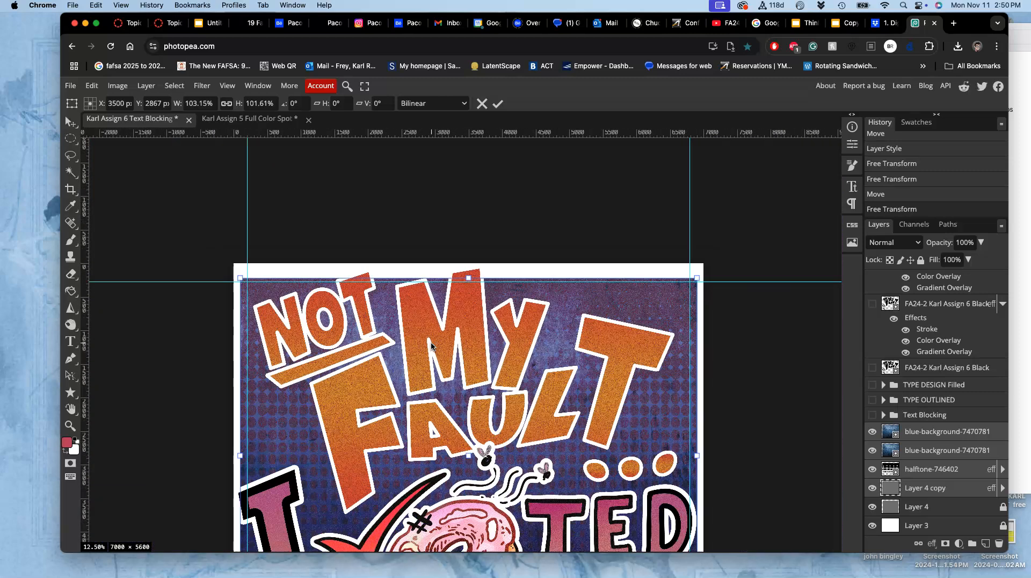
{"action": "scroll", "coordinate": [431, 346], "scroll_direction": "down", "scroll_amount": 3}
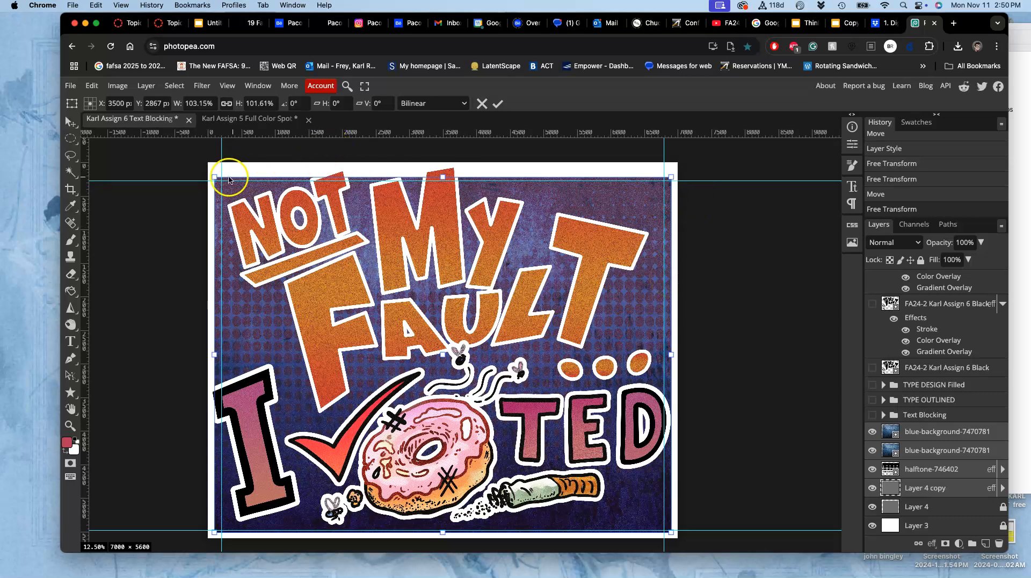
{"action": "left_click_drag", "start_coordinate": [215, 178], "coordinate": [219, 183]}
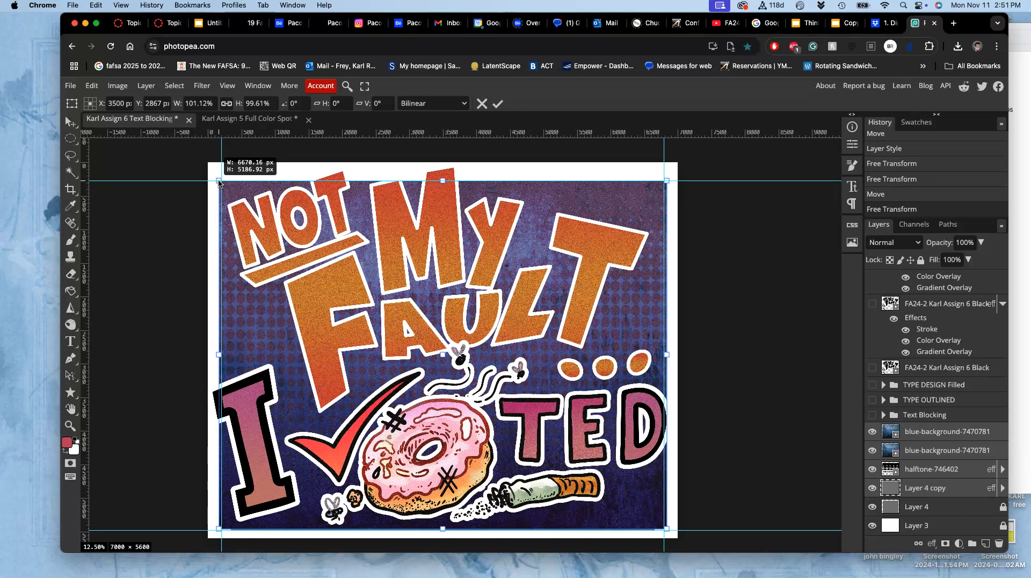
{"action": "key", "text": "Return"}
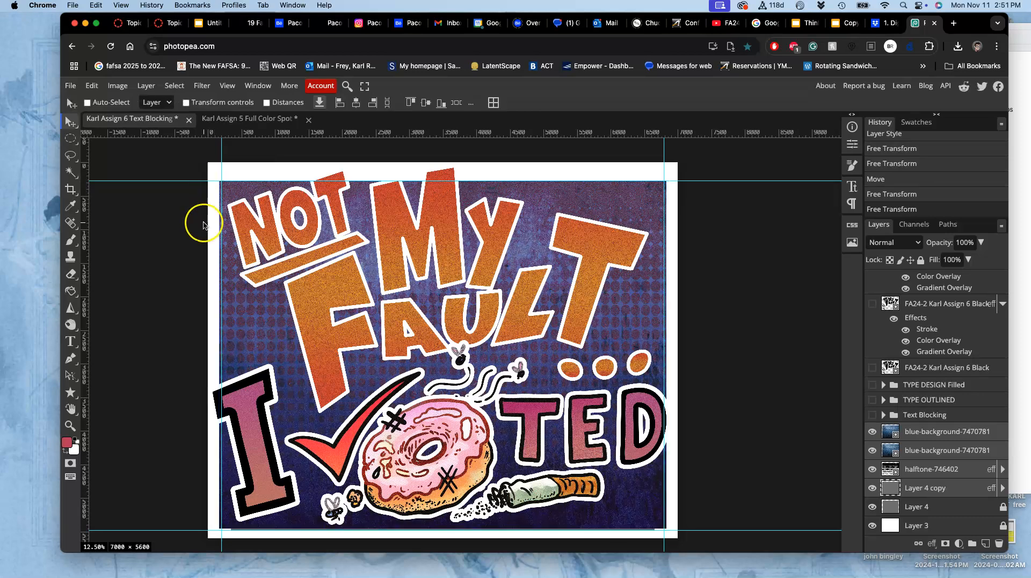
- Switch to the Lasso tool and hide the guides over the artwork
{"action": "left_click", "coordinate": [71, 155]}
{"action": "left_click", "coordinate": [154, 213]}
{"action": "key", "text": "super+semicolon"}
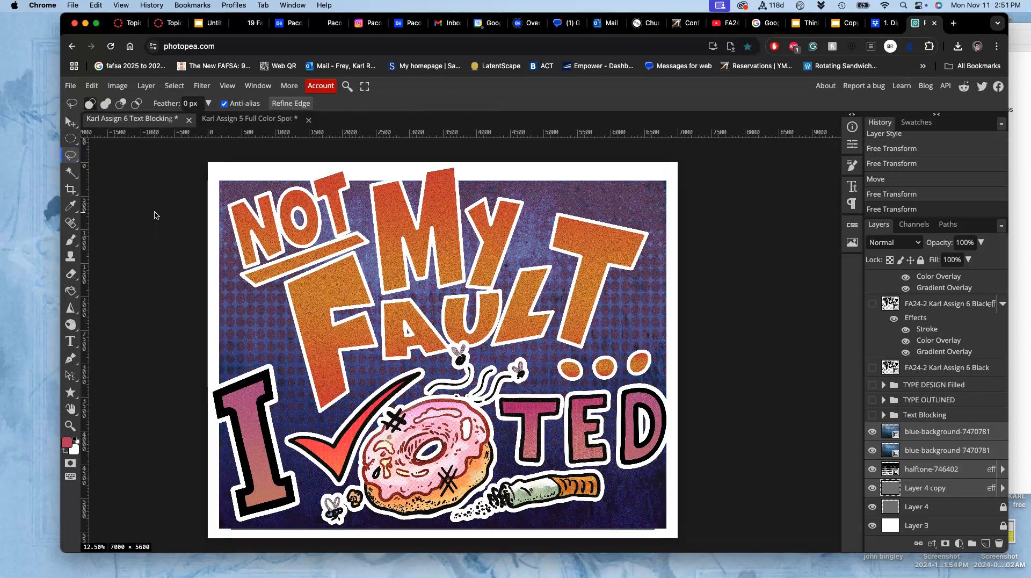
- Inspect the artwork's margins and the bottom-right corner of the resized background up close
{"action": "scroll", "coordinate": [237, 239], "scroll_direction": "down", "scroll_amount": 3}
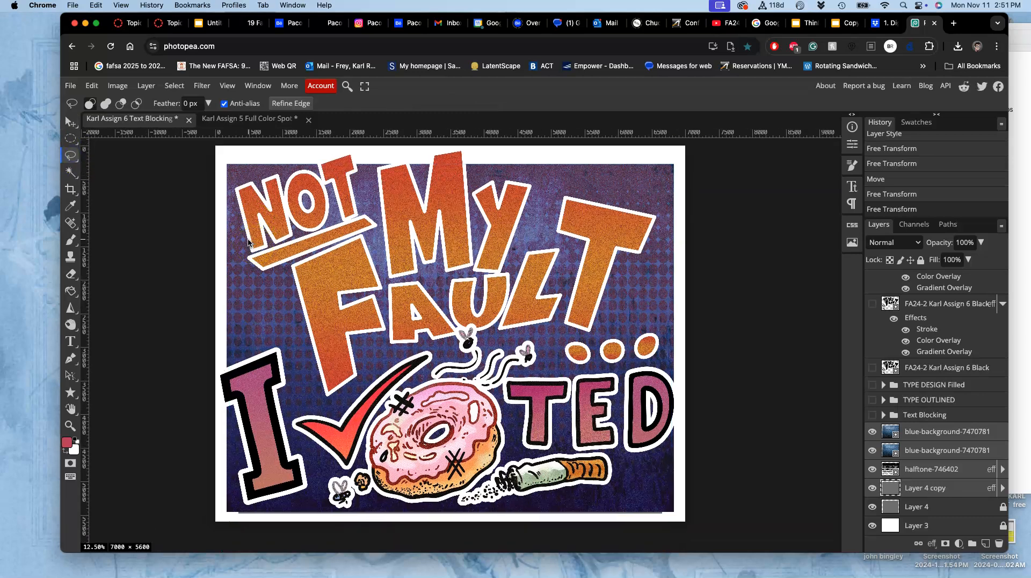
{"action": "scroll", "coordinate": [248, 241], "scroll_direction": "right", "scroll_amount": 2}
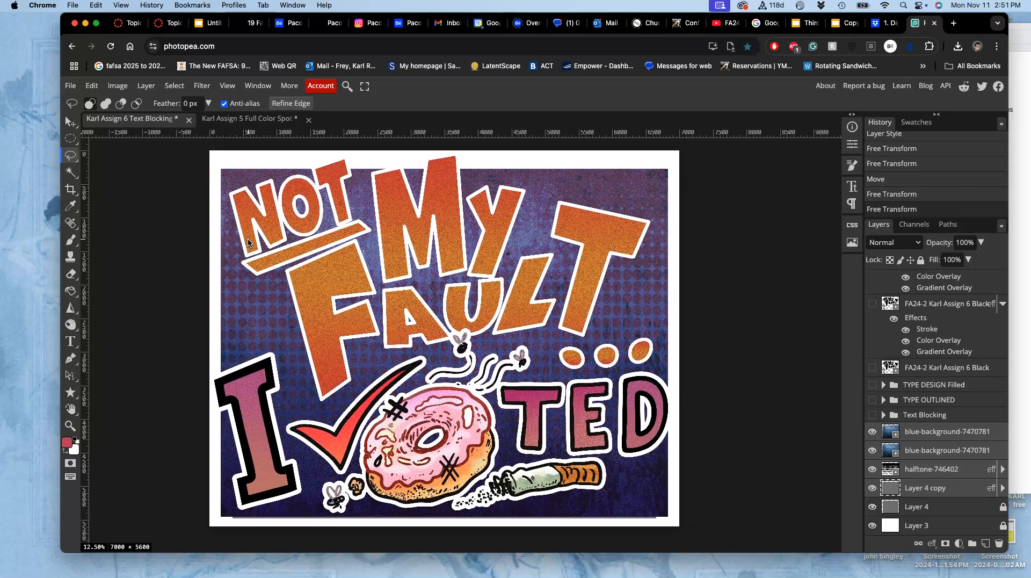
{"action": "scroll", "coordinate": [248, 242], "scroll_direction": "left", "scroll_amount": 1}
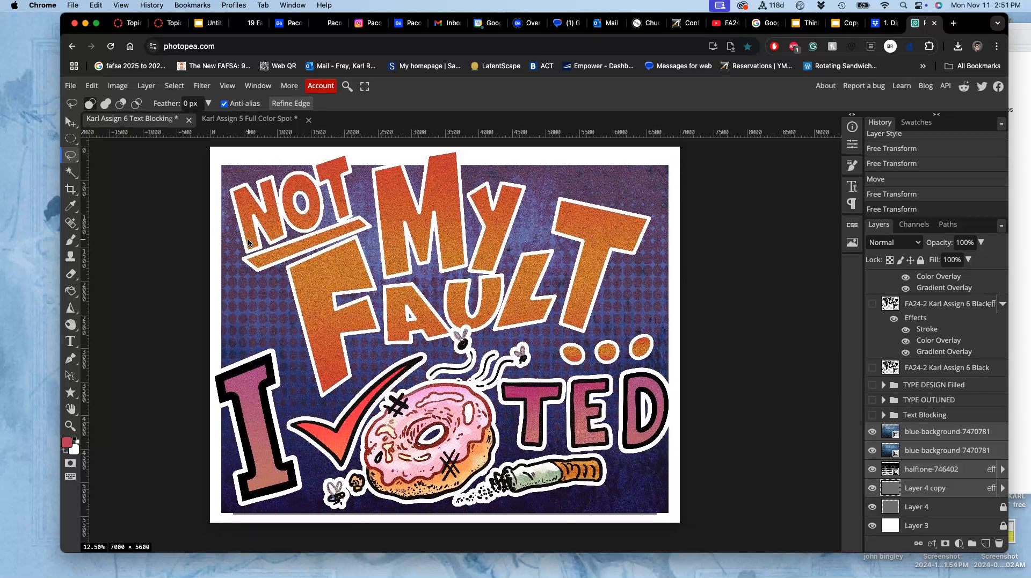
{"action": "scroll", "coordinate": [248, 242], "scroll_direction": "down", "scroll_amount": 2}
{"action": "scroll", "coordinate": [248, 242], "scroll_direction": "up", "scroll_amount": 5}
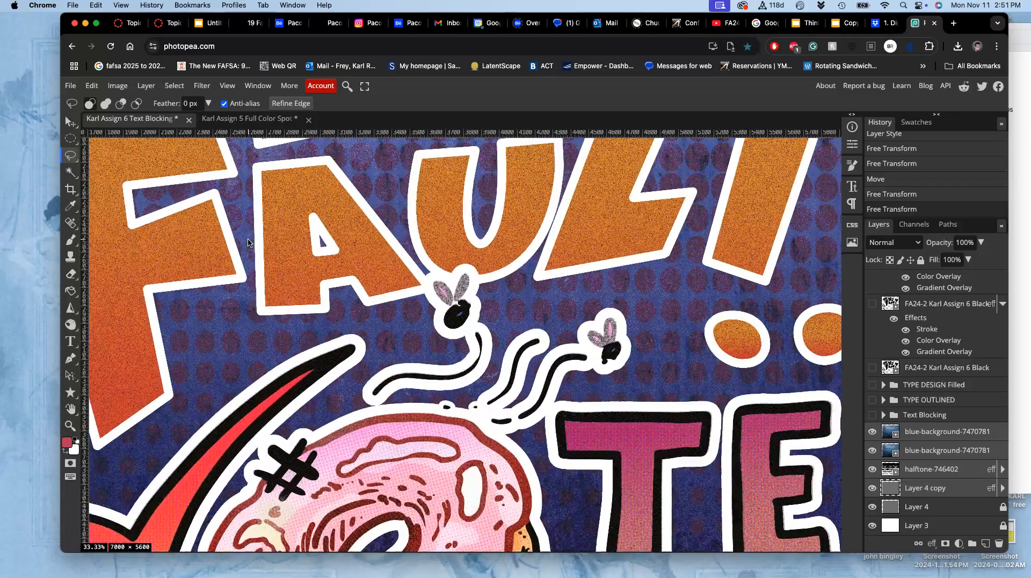
{"action": "scroll", "coordinate": [248, 242], "scroll_direction": "down", "scroll_amount": 10}
{"action": "scroll", "coordinate": [249, 242], "scroll_direction": "right", "scroll_amount": 10}
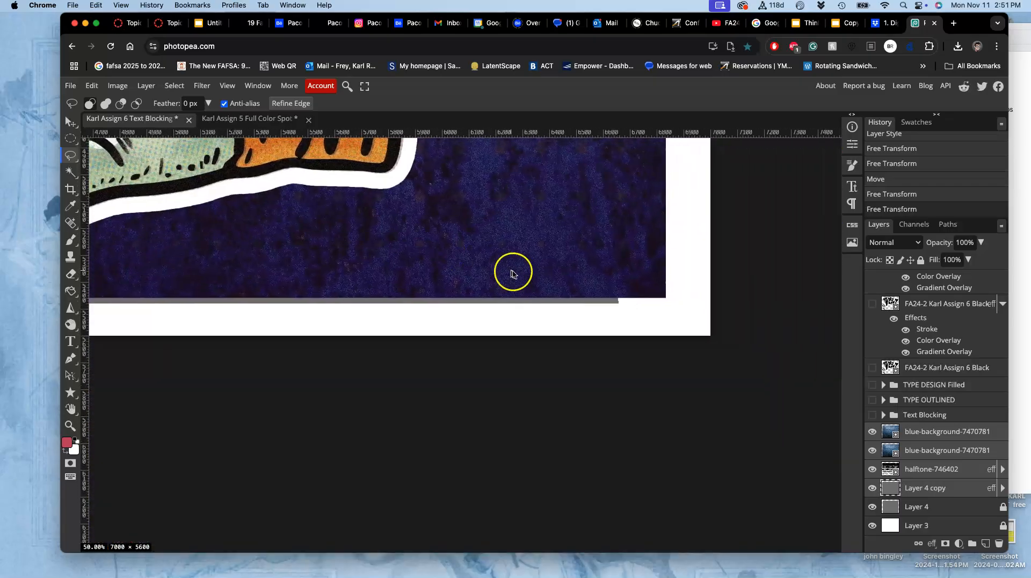
- Hide Layer 4 and inspect the artwork's margins along its edges and corners
{"action": "left_click", "coordinate": [872, 507]}
{"action": "scroll", "coordinate": [621, 330], "scroll_direction": "up", "scroll_amount": 10}
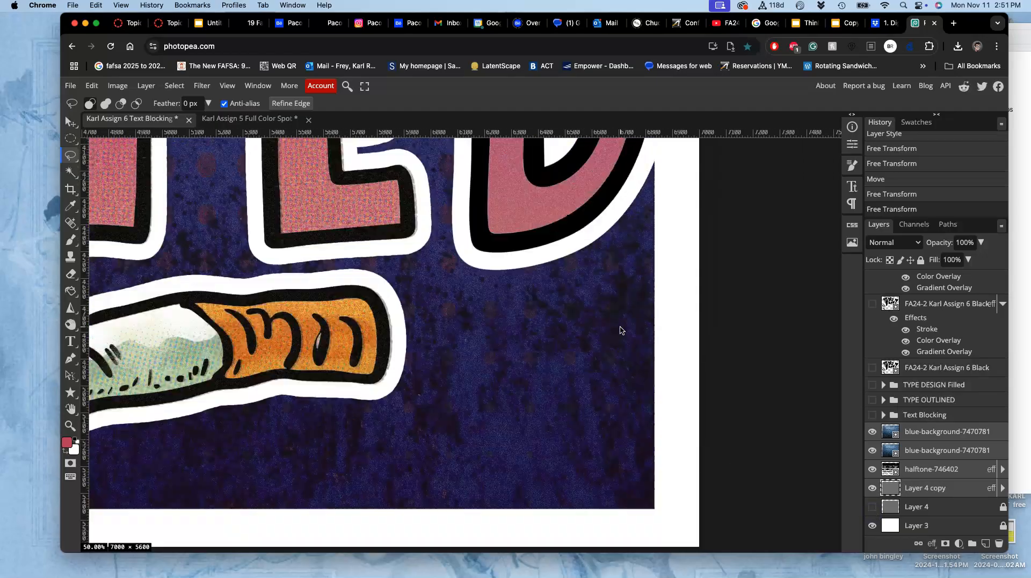
{"action": "scroll", "coordinate": [620, 330], "scroll_direction": "up", "scroll_amount": 10}
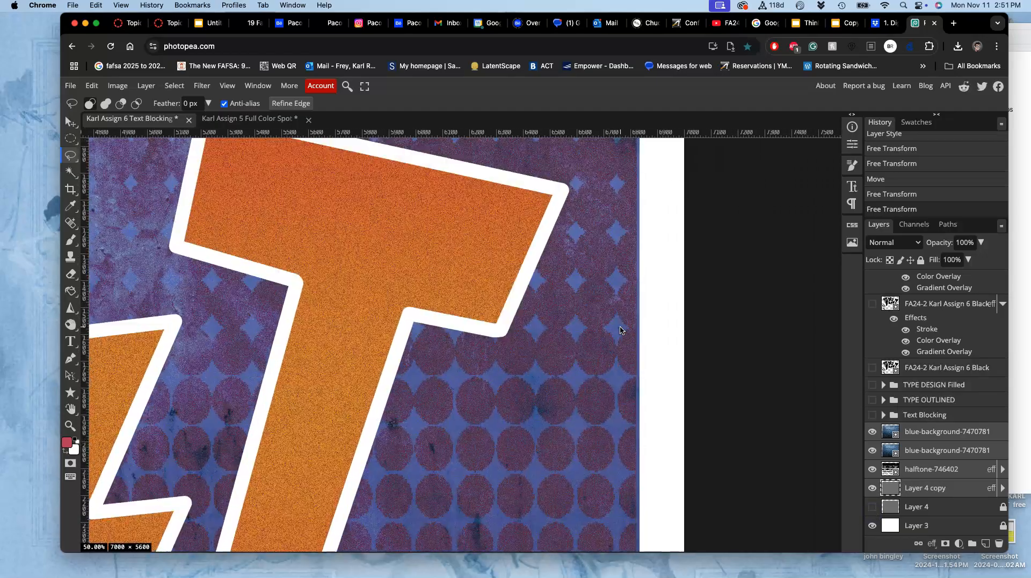
{"action": "scroll", "coordinate": [621, 329], "scroll_direction": "left", "scroll_amount": 15}
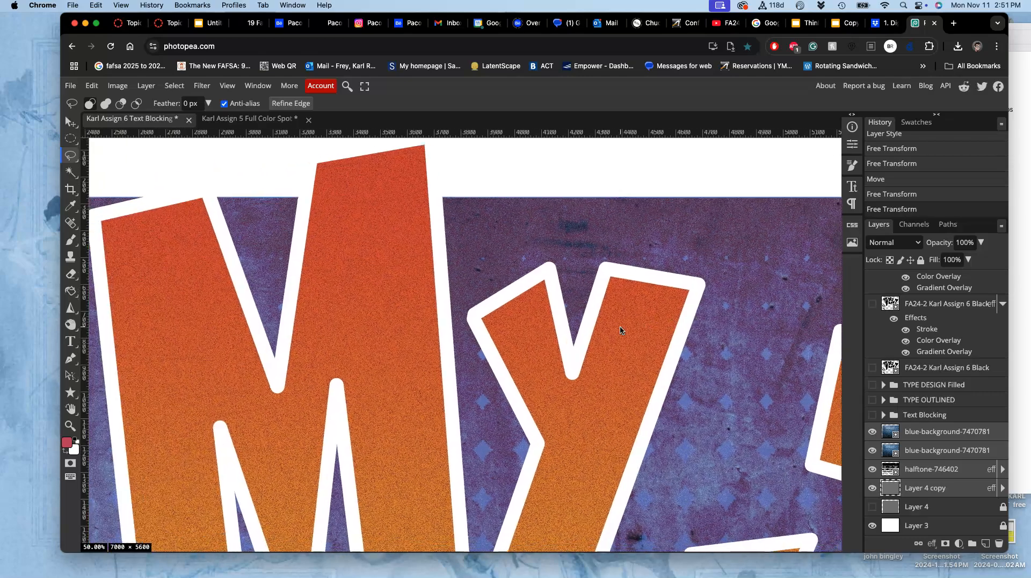
{"action": "scroll", "coordinate": [620, 329], "scroll_direction": "left", "scroll_amount": 10}
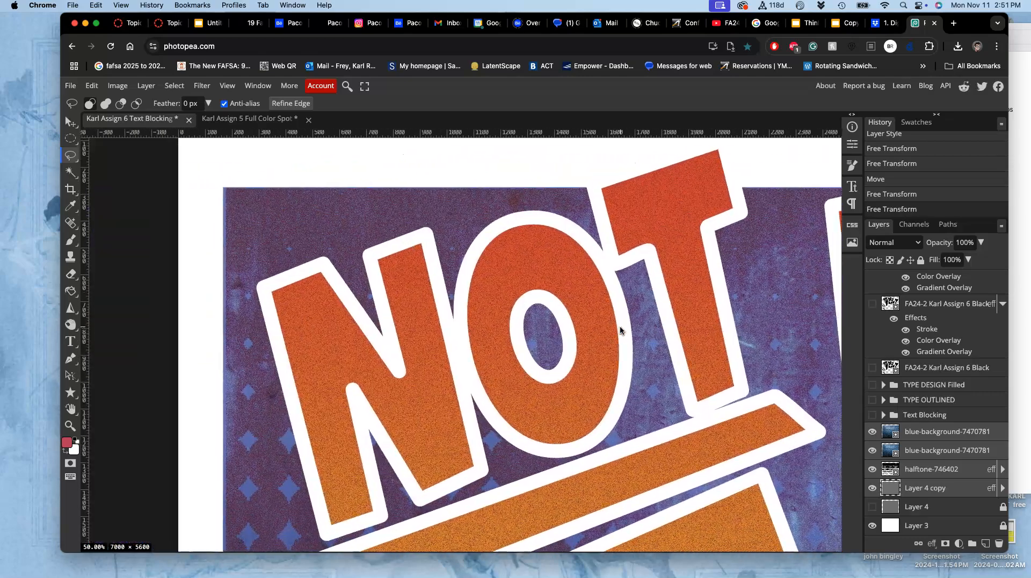
{"action": "scroll", "coordinate": [621, 330], "scroll_direction": "down", "scroll_amount": 5}
{"action": "scroll", "coordinate": [620, 330], "scroll_direction": "down", "scroll_amount": 15}
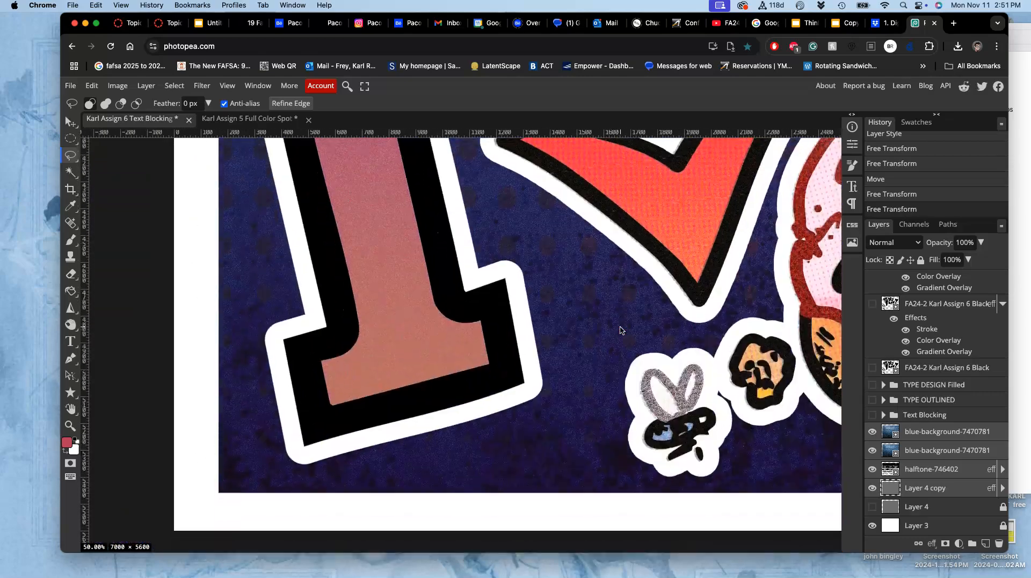
{"action": "scroll", "coordinate": [620, 326], "scroll_direction": "down", "scroll_amount": 8}
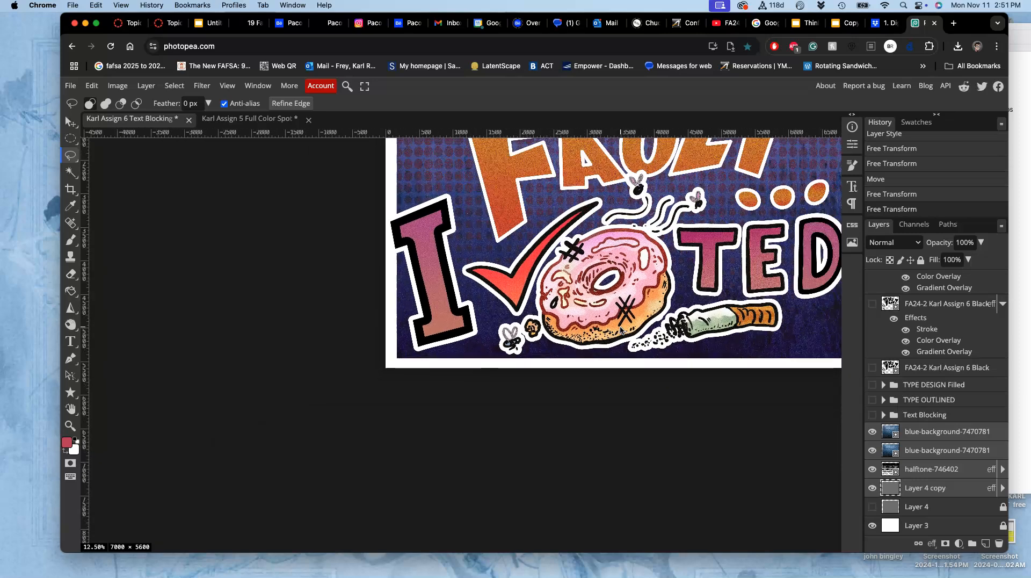
{"action": "scroll", "coordinate": [621, 330], "scroll_direction": "up", "scroll_amount": 3}
{"action": "scroll", "coordinate": [621, 330], "scroll_direction": "right", "scroll_amount": 2}
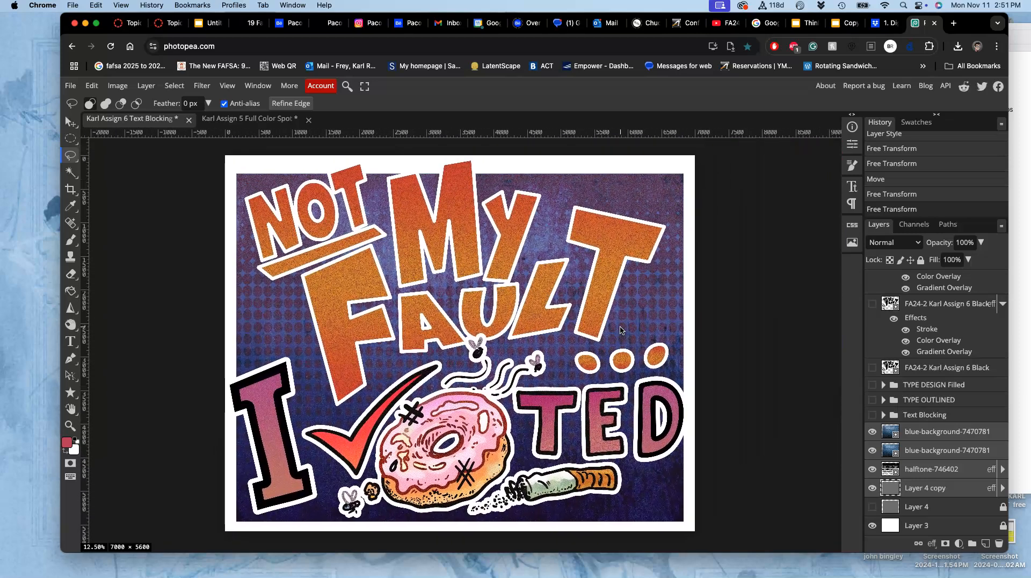
- Save the document and start exporting the finished poster as a JPG
{"action": "key", "text": "super+s"}
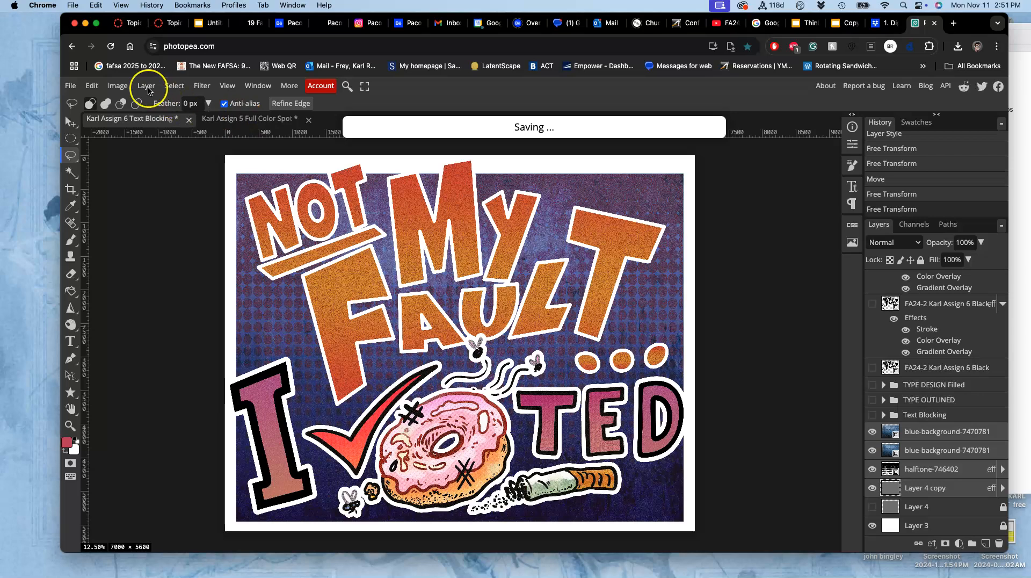
{"action": "left_click", "coordinate": [75, 90]}
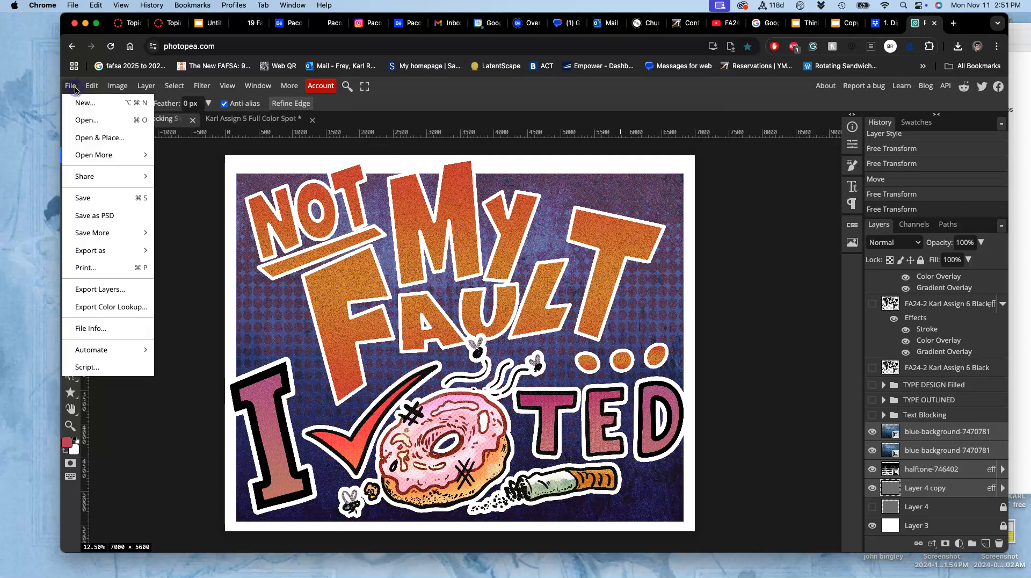
{"action": "mouse_move", "coordinate": [90, 182]}
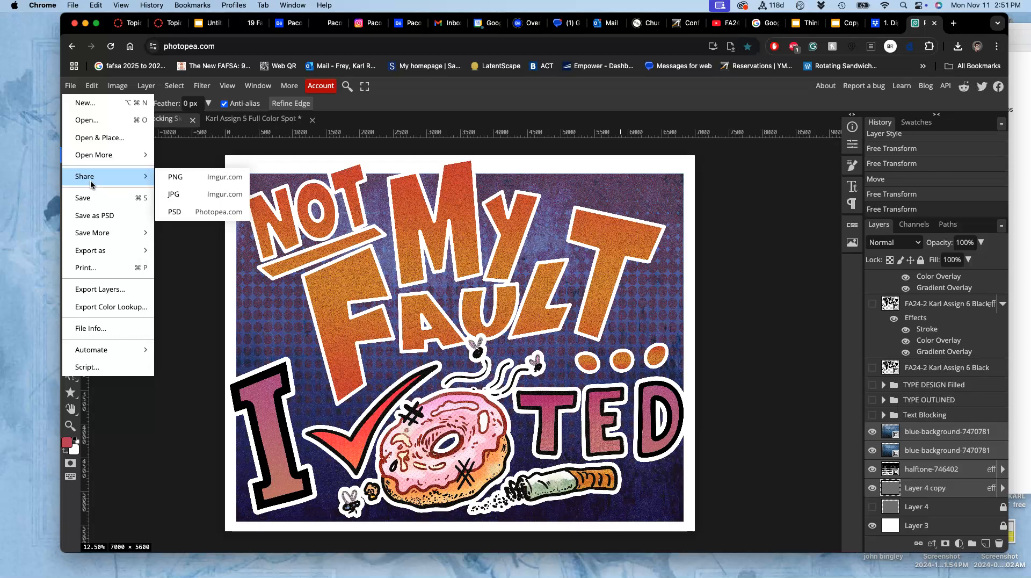
{"action": "left_click", "coordinate": [89, 236]}
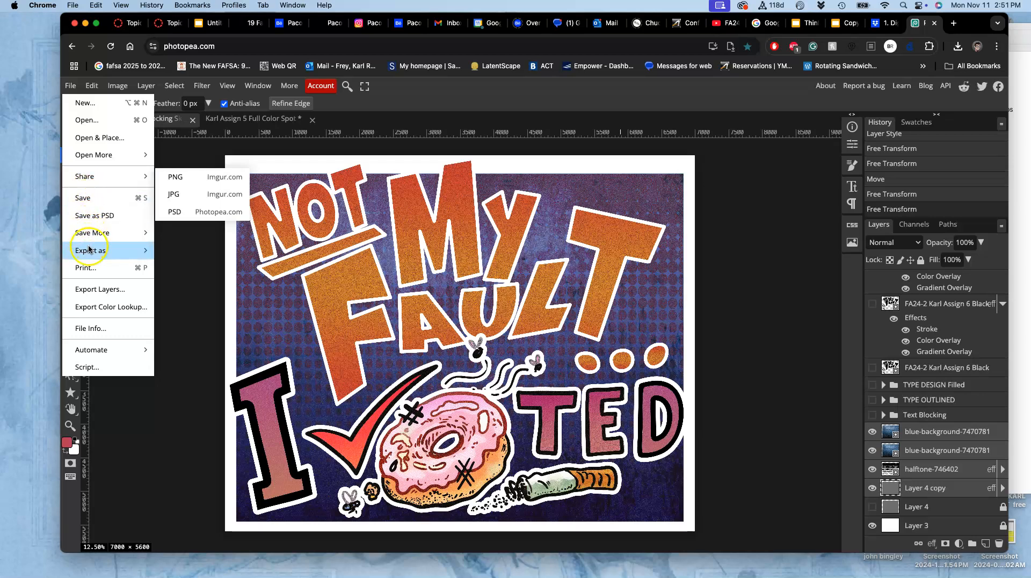
{"action": "mouse_move", "coordinate": [90, 251]}
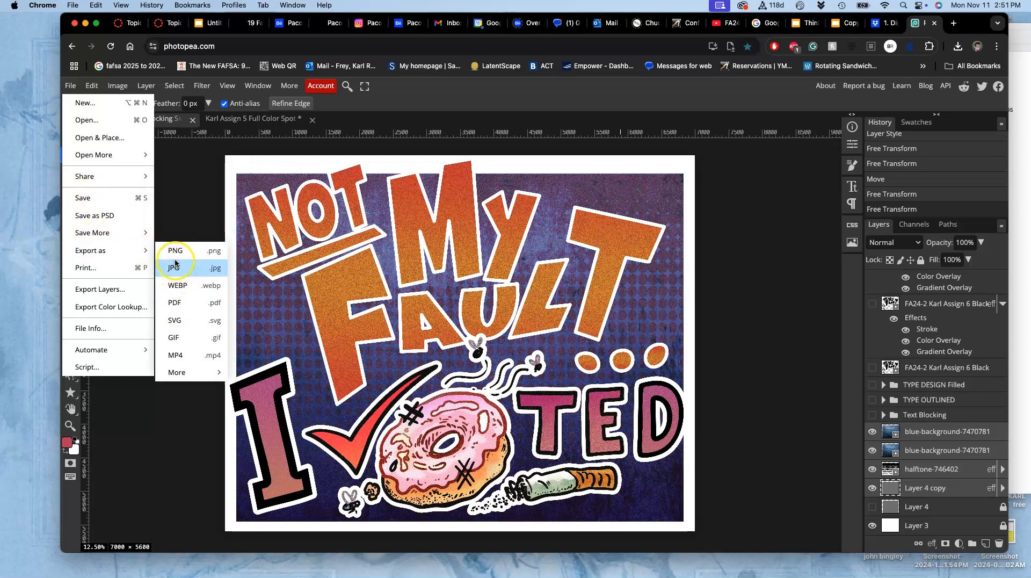
{"action": "left_click", "coordinate": [171, 271]}
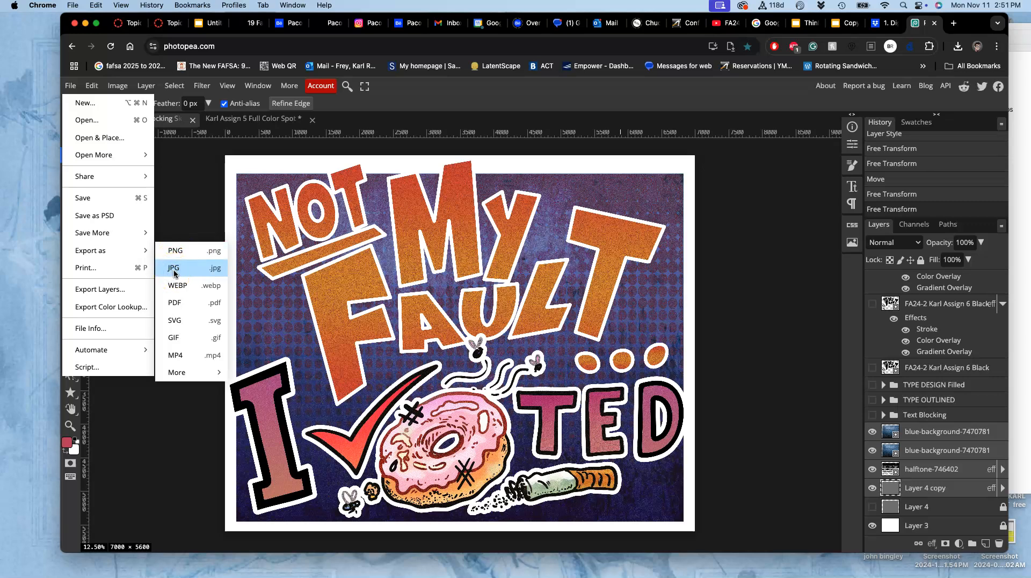
{"action": "left_click", "coordinate": [174, 270]}
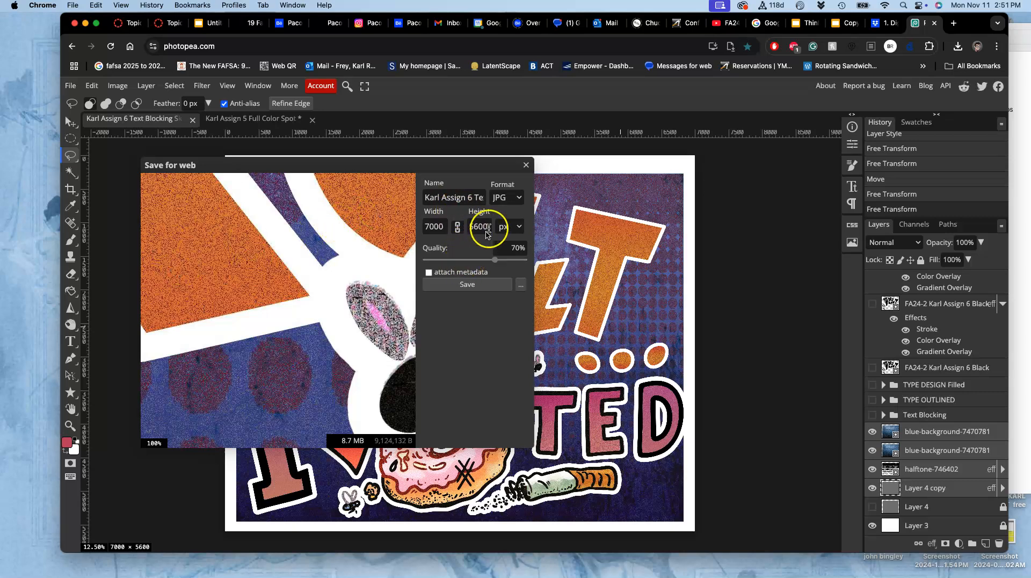
- Replace the end of the JPG's file name with "Finished Poster" and save the export at 7000 × 5600 px and 70% quality
{"action": "left_click", "coordinate": [475, 198]}
{"action": "triple_click", "coordinate": [475, 199]}
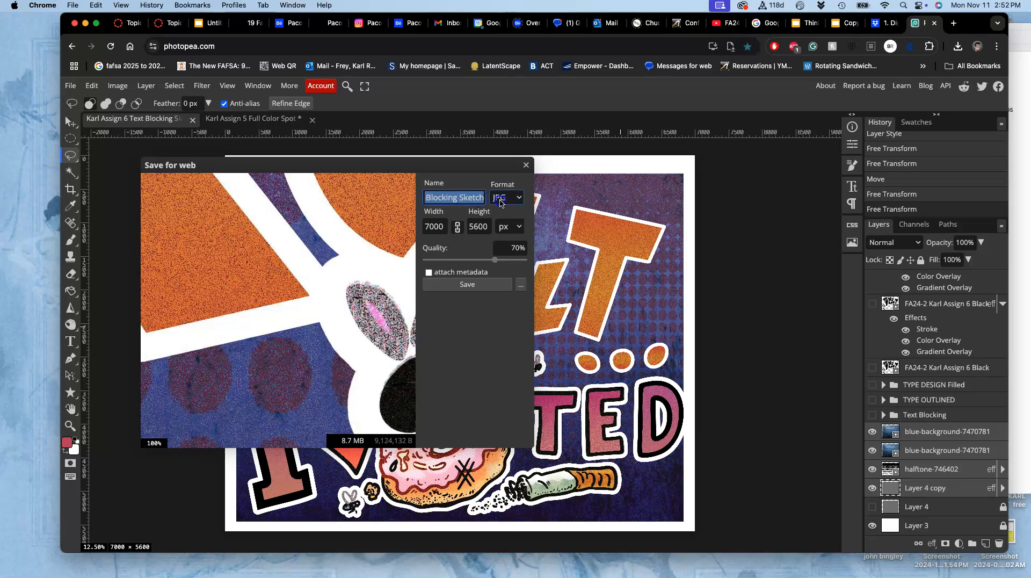
{"action": "type", "text": "Finishe"}
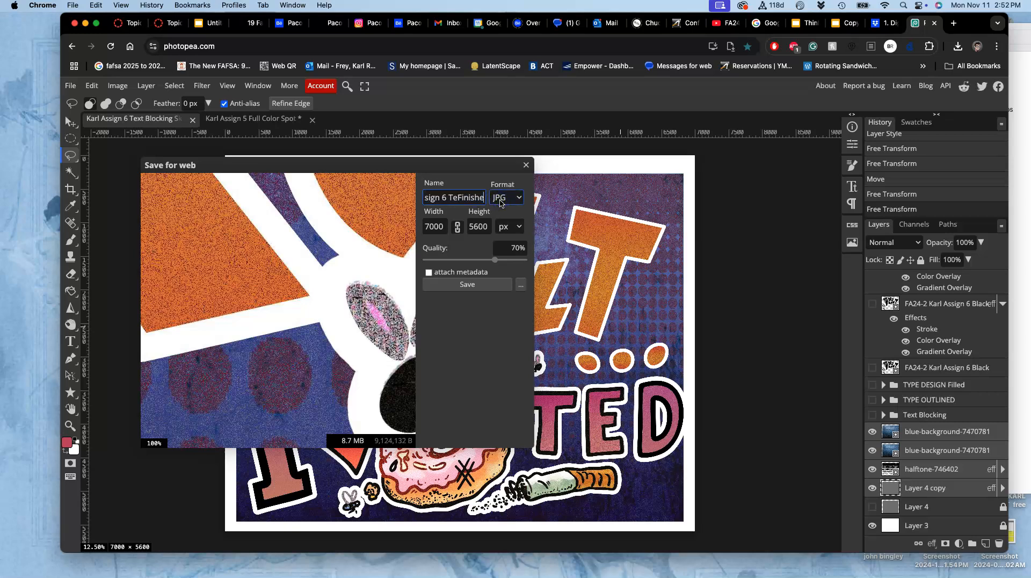
{"action": "type", "text": "d Poster"}
{"action": "left_click", "coordinate": [472, 285]}
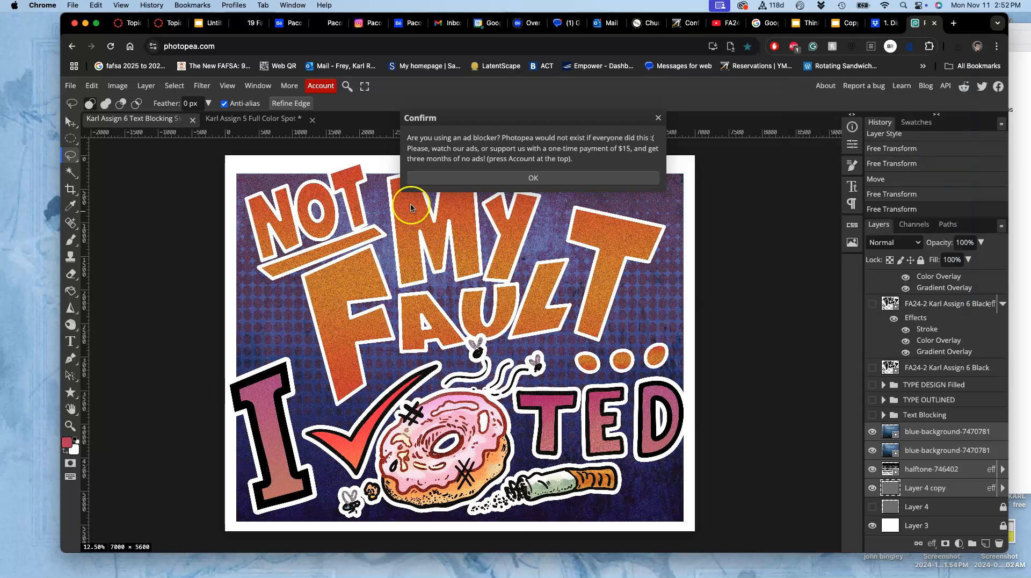
{"action": "left_click", "coordinate": [529, 177]}
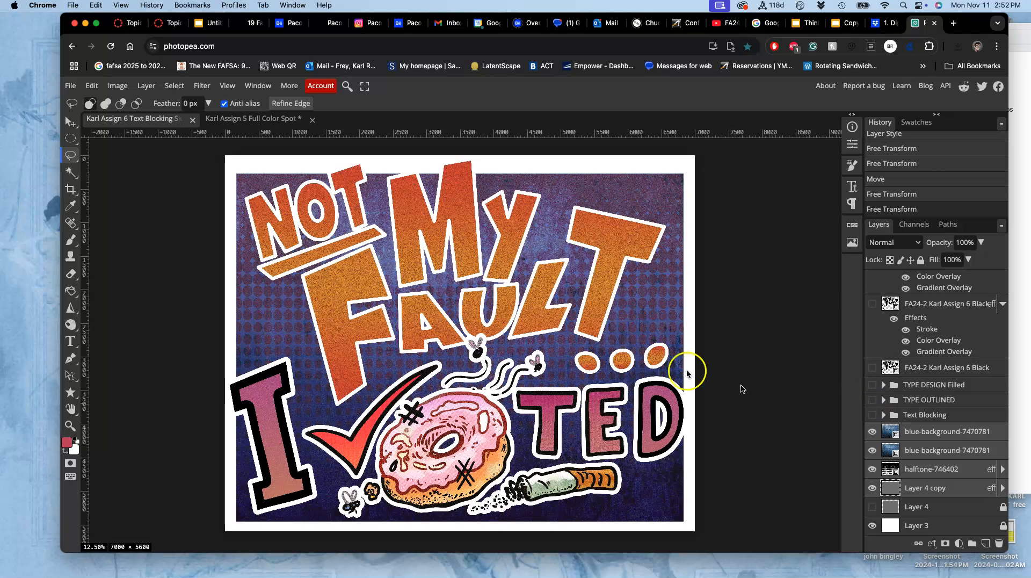
- Select the layers from the upper blue-background layer down to Layer 3 and hide all the background layers, leaving the design on transparency
{"action": "left_click", "coordinate": [922, 432]}
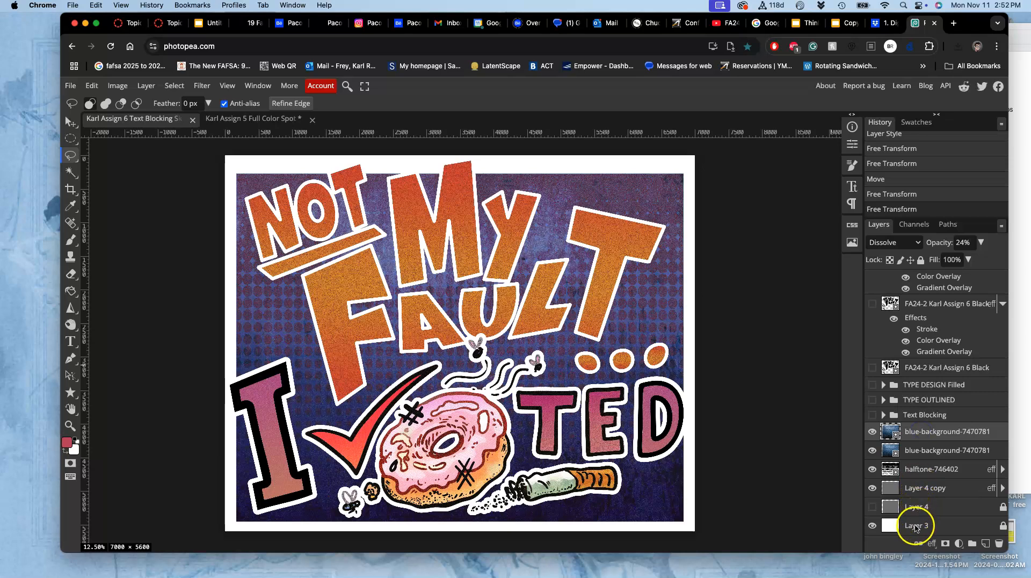
{"action": "left_click", "coordinate": [916, 527]}
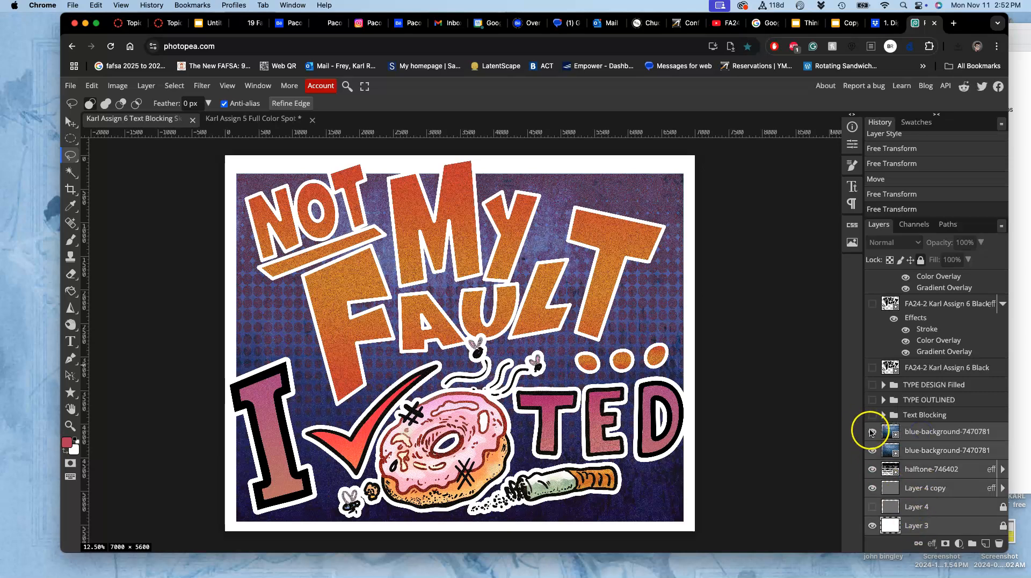
{"action": "left_click", "coordinate": [872, 451]}
{"action": "left_click", "coordinate": [872, 469]}
{"action": "left_click", "coordinate": [872, 487]}
{"action": "left_click", "coordinate": [872, 526]}
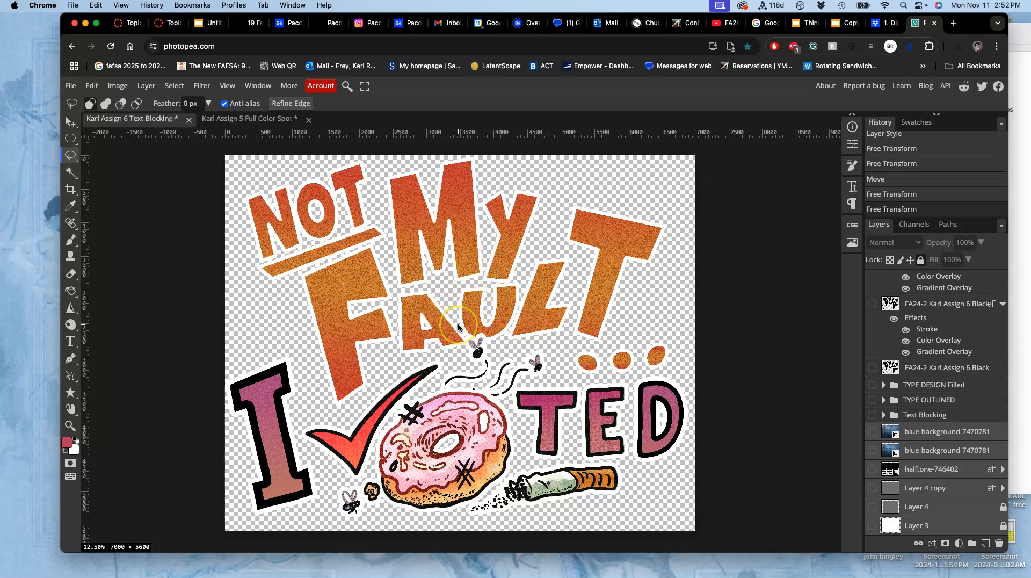
- Export the transparent design as a 7000 × 5600 px PNG at 100% quality, with its file name ending in "Color Type Solution"
{"action": "left_click", "coordinate": [75, 86]}
{"action": "mouse_move", "coordinate": [129, 250]}
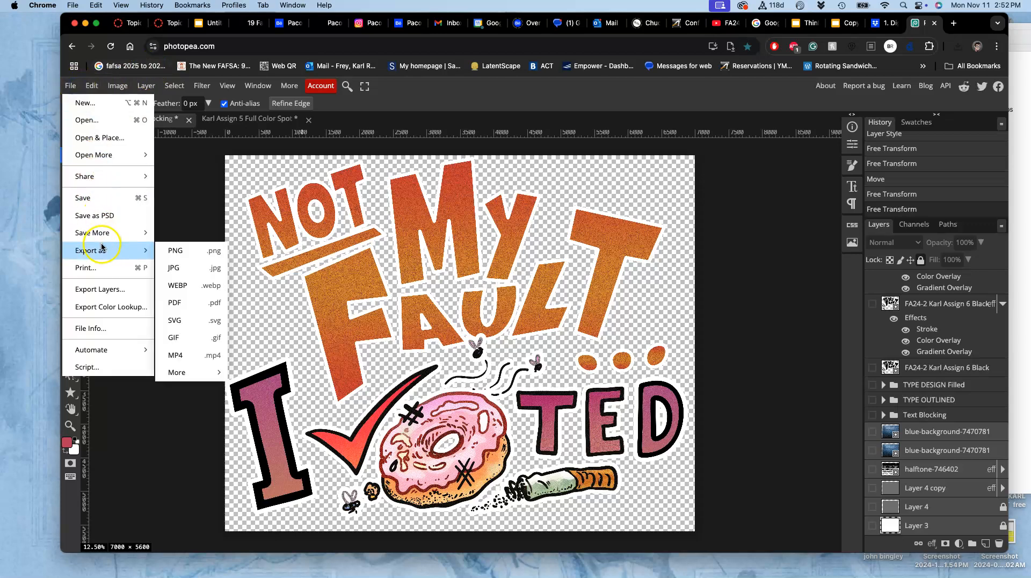
{"action": "left_click", "coordinate": [176, 252]}
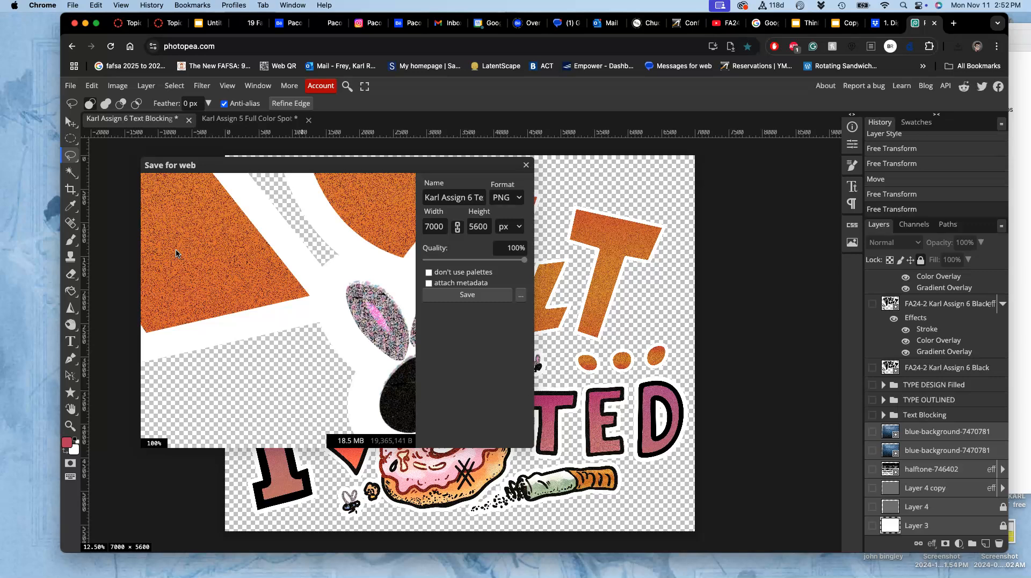
{"action": "left_click", "coordinate": [482, 225]}
{"action": "double_click", "coordinate": [475, 200]}
{"action": "left_click_drag", "start_coordinate": [475, 200], "coordinate": [510, 199]}
{"action": "type", "text": "Col"}
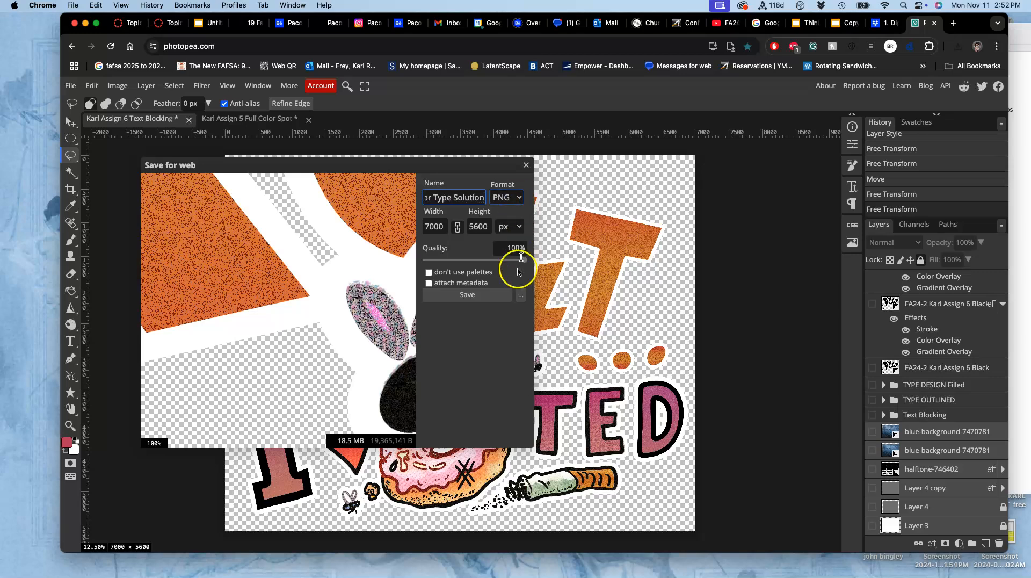
{"action": "left_click", "coordinate": [468, 294]}
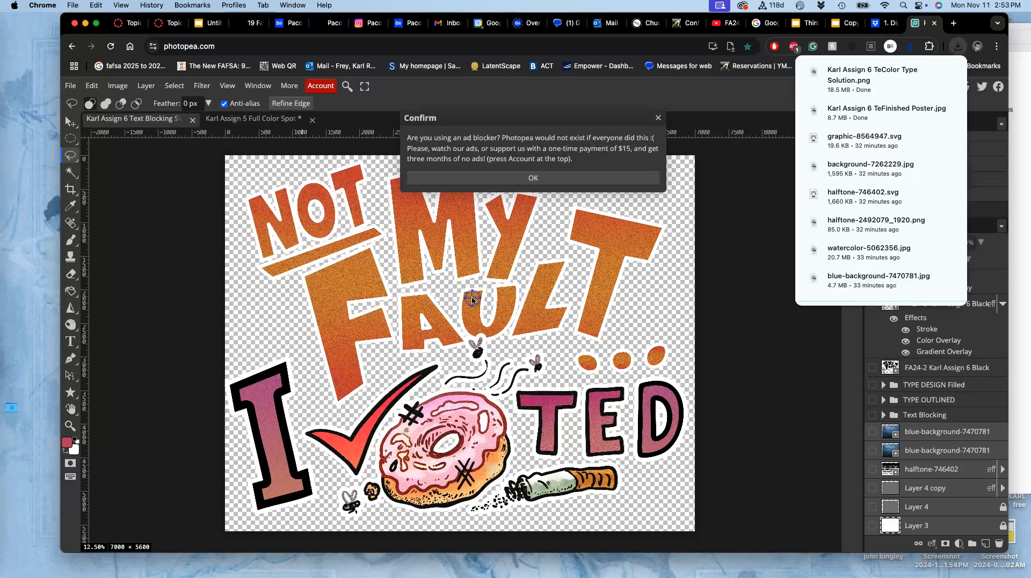
{"action": "left_click", "coordinate": [539, 176]}
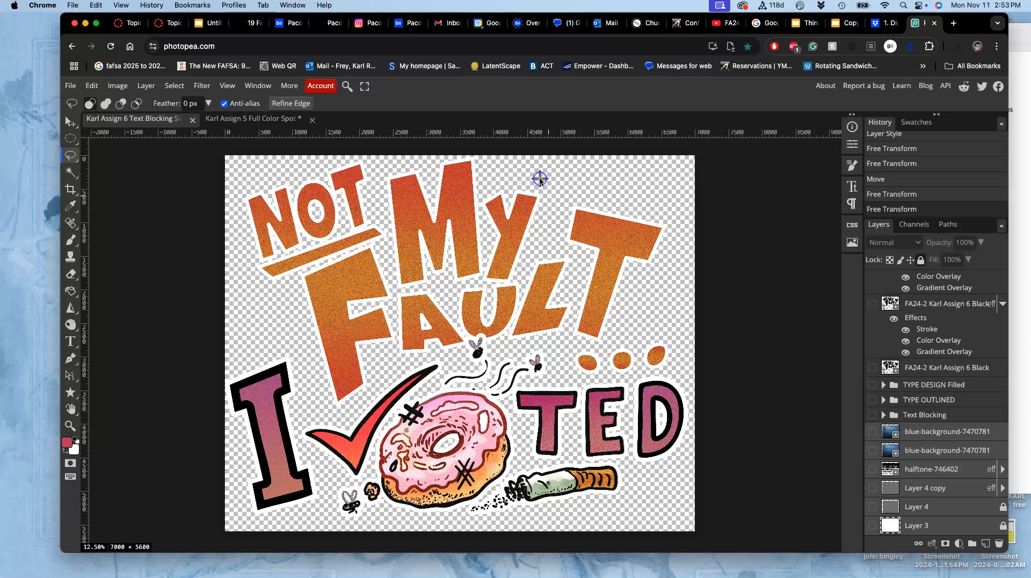
- Switch to the Assignment #6 Canvas discussion, copy the teacher post's "Requirement #1: Text Blocking Sketch:" heading, and open that post for editing
{"action": "left_click", "coordinate": [133, 23]}
{"action": "scroll", "coordinate": [423, 325], "scroll_direction": "up", "scroll_amount": 10}
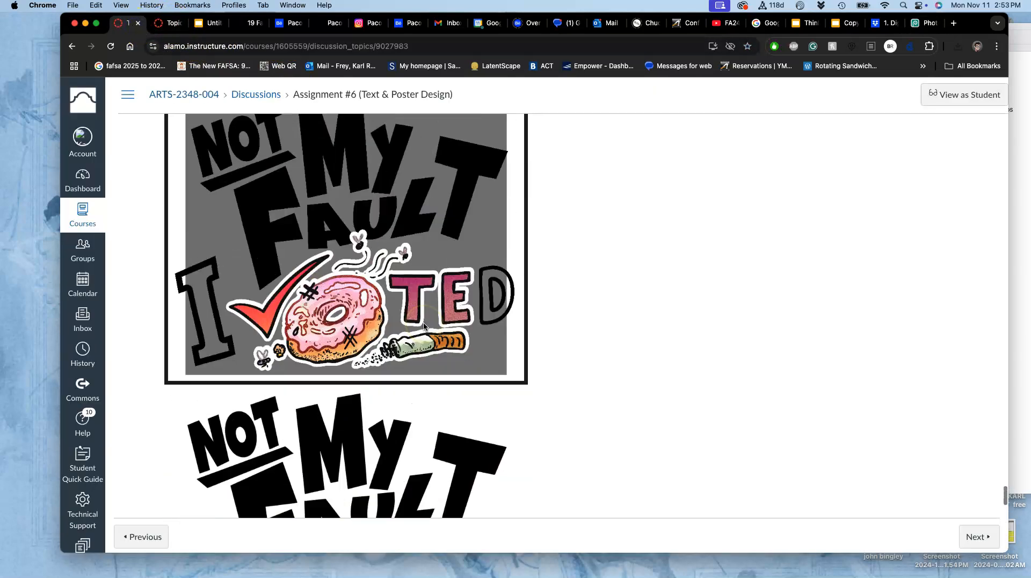
{"action": "scroll", "coordinate": [423, 327], "scroll_direction": "up", "scroll_amount": 3}
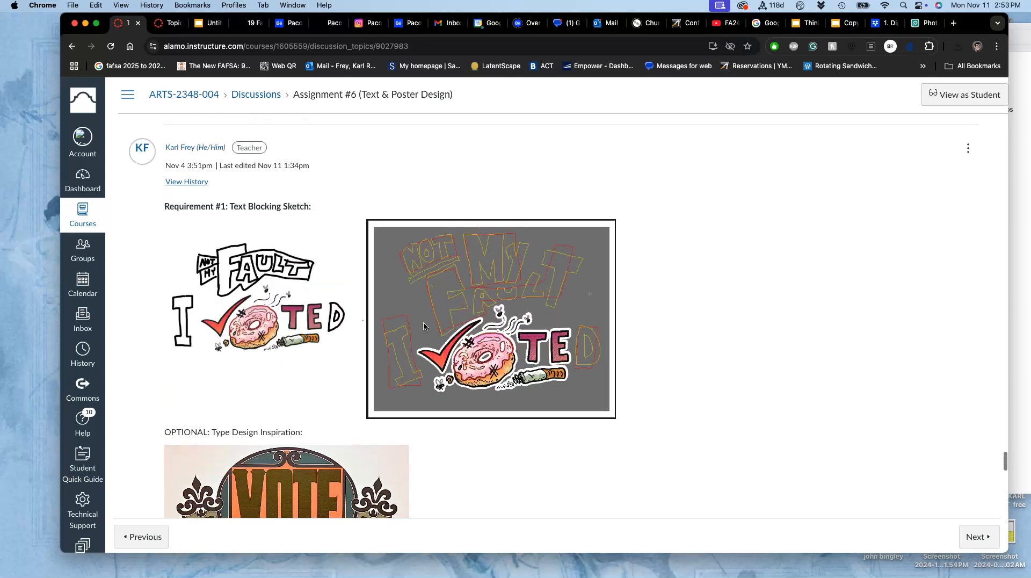
{"action": "left_click_drag", "start_coordinate": [316, 218], "coordinate": [215, 215]}
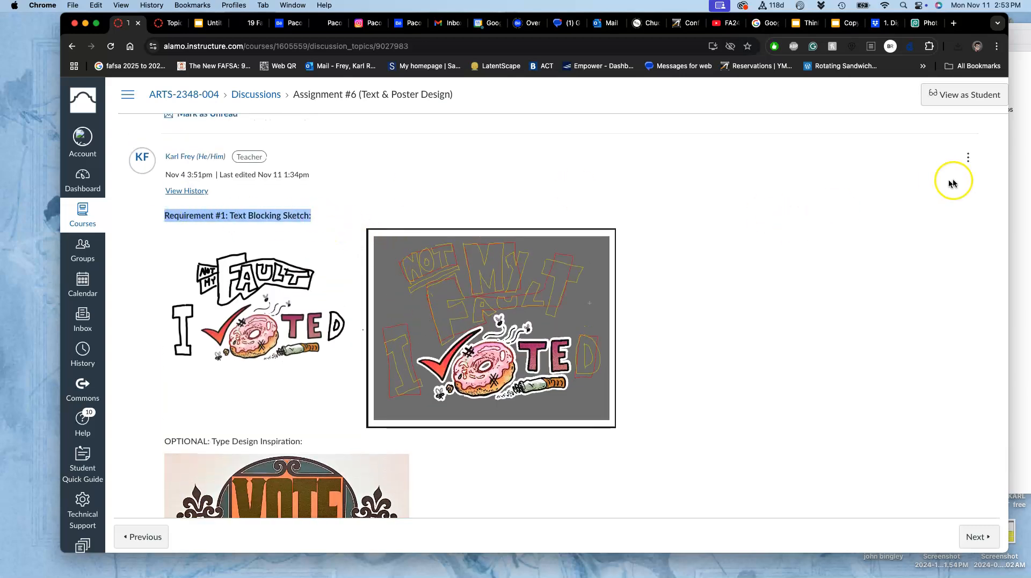
{"action": "left_click", "coordinate": [967, 156]}
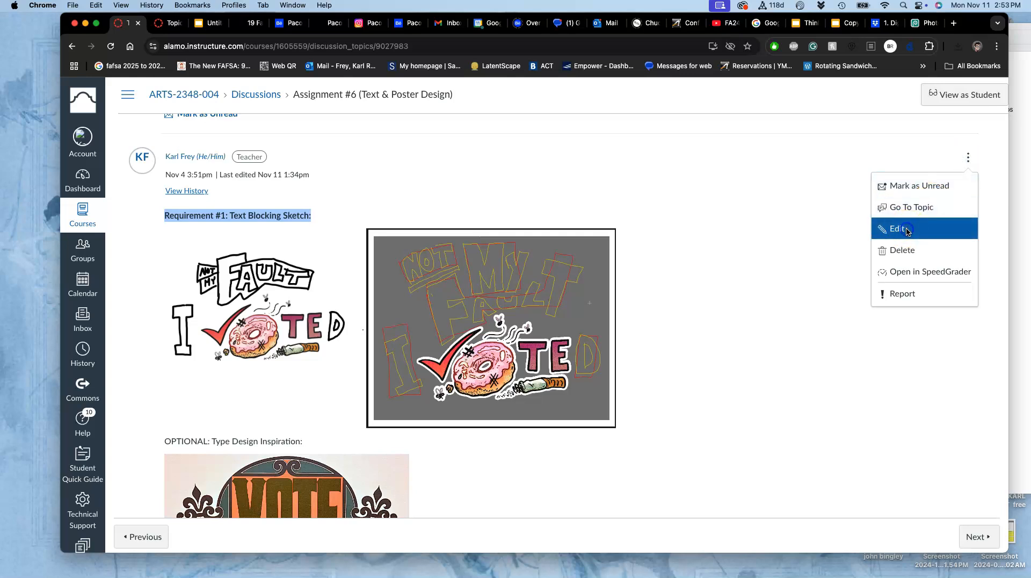
{"action": "left_click", "coordinate": [908, 230]}
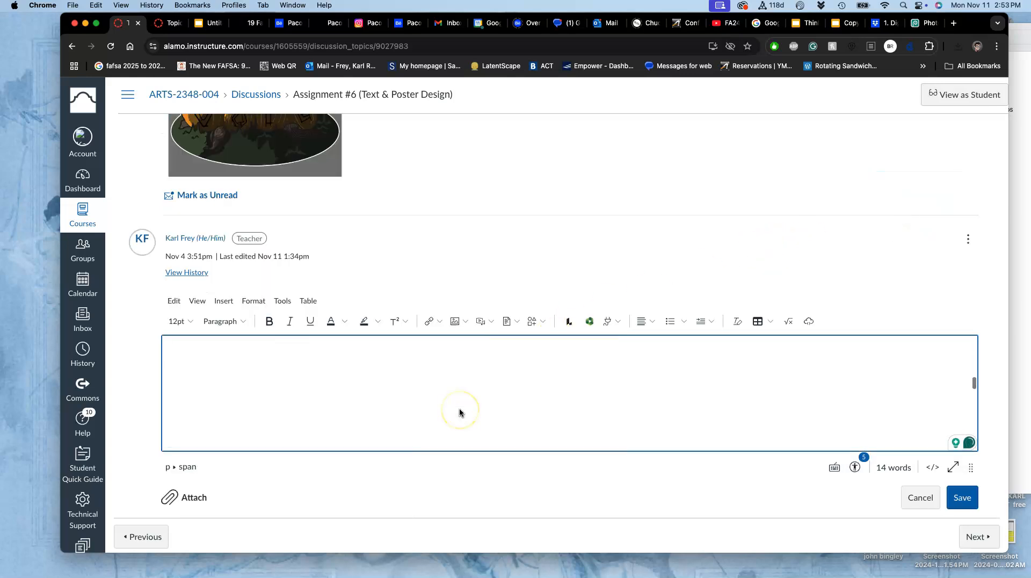
- Add the heading "Requirement #3: COLOR TYPE SOLUTION" below the last image in the post, adapting the copied heading, and start a new line
{"action": "left_click", "coordinate": [568, 383]}
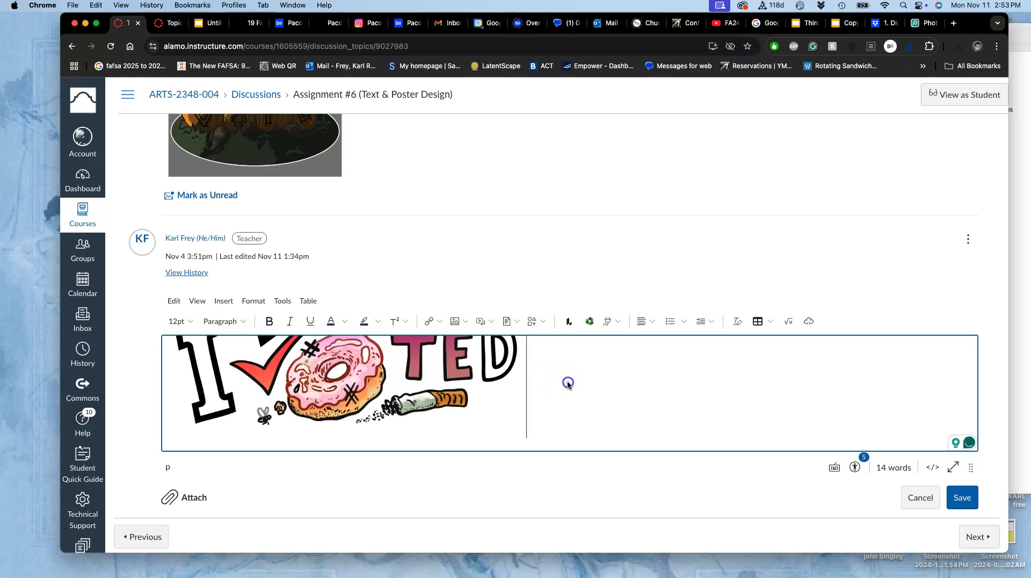
{"action": "key", "text": "Return"}
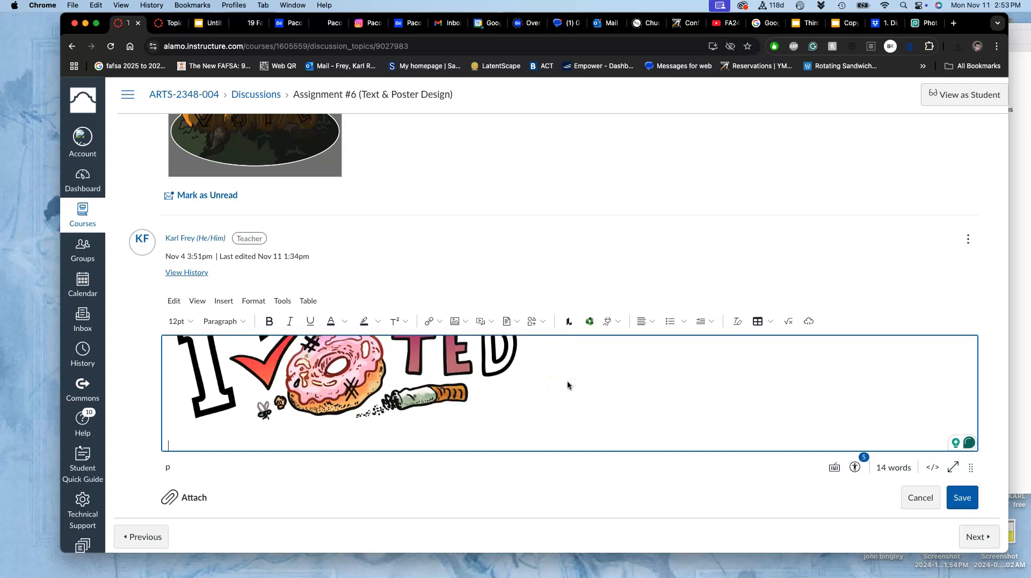
{"action": "type", "text": "Requirement #1: Text Blocking Sketch:"}
{"action": "scroll", "coordinate": [403, 397], "scroll_direction": "down", "scroll_amount": 1}
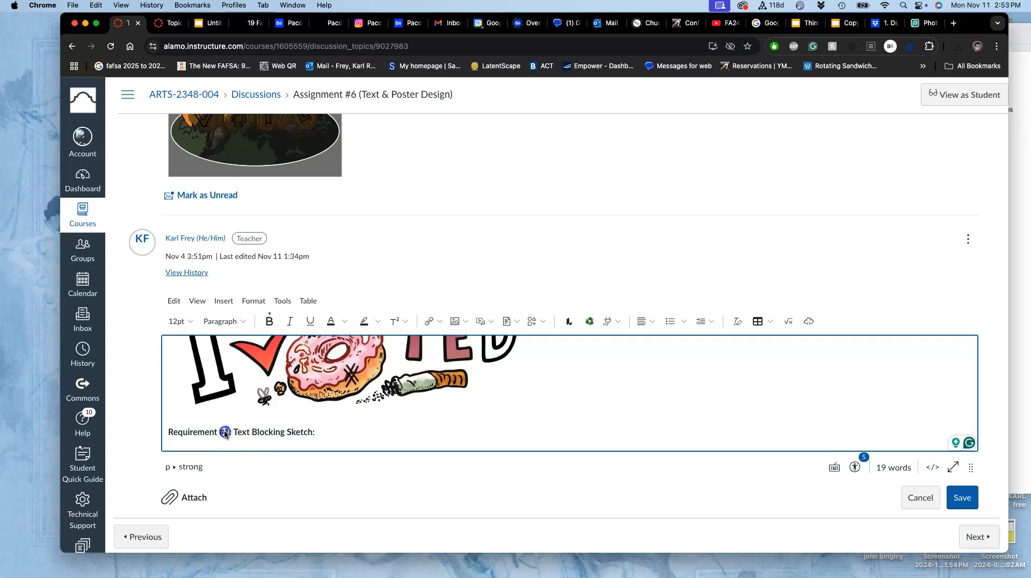
{"action": "type", "text": "3"}
{"action": "left_click_drag", "start_coordinate": [322, 433], "coordinate": [264, 434]}
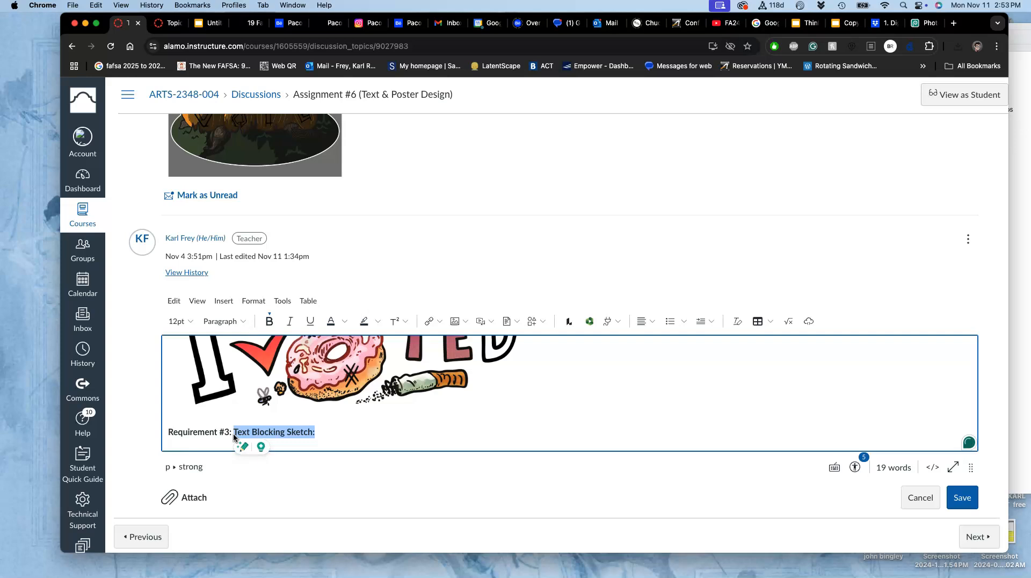
{"action": "type", "text": "C"}
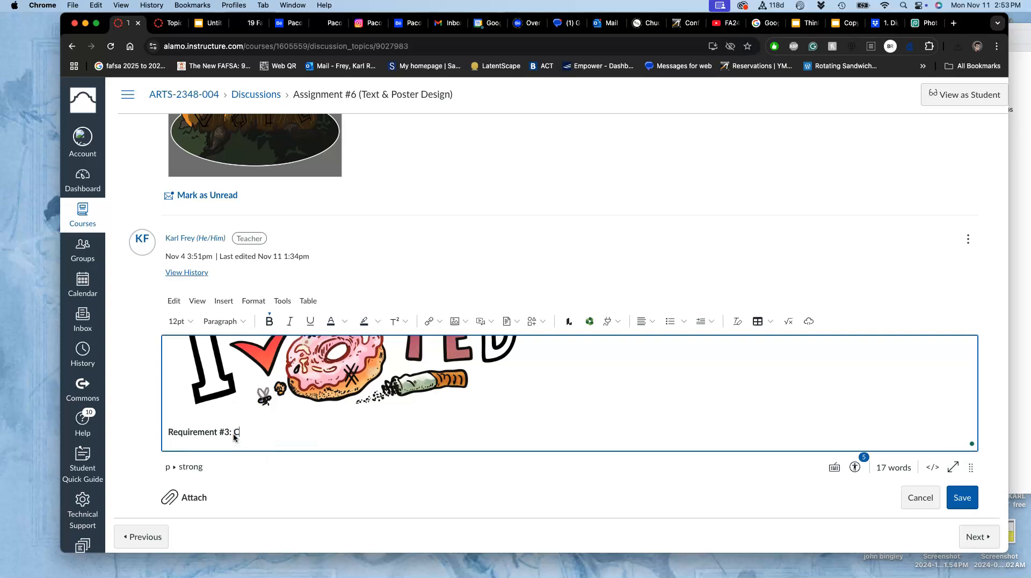
{"action": "scroll", "coordinate": [234, 437], "scroll_direction": "up", "scroll_amount": 10}
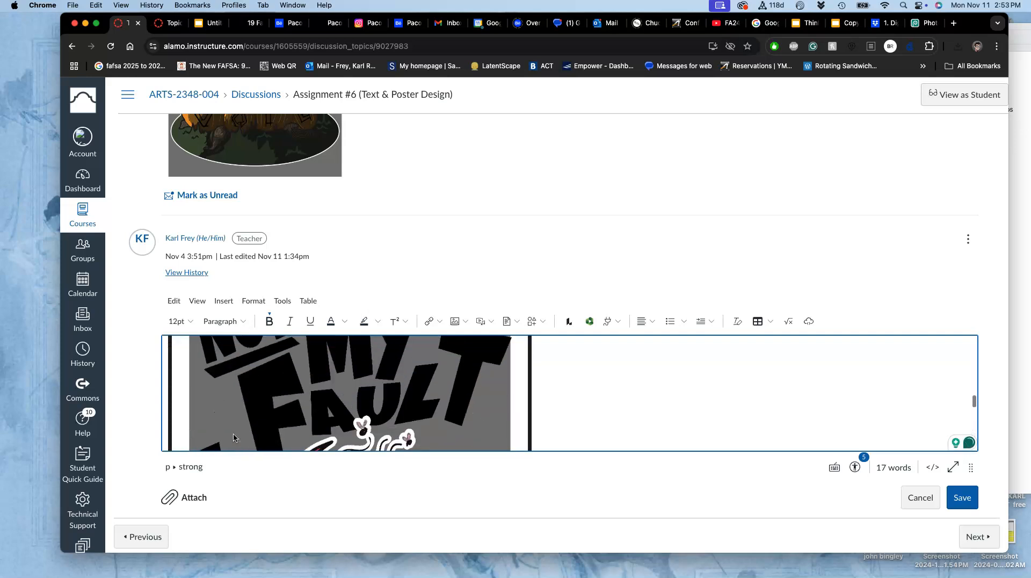
{"action": "scroll", "coordinate": [234, 438], "scroll_direction": "down", "scroll_amount": 10}
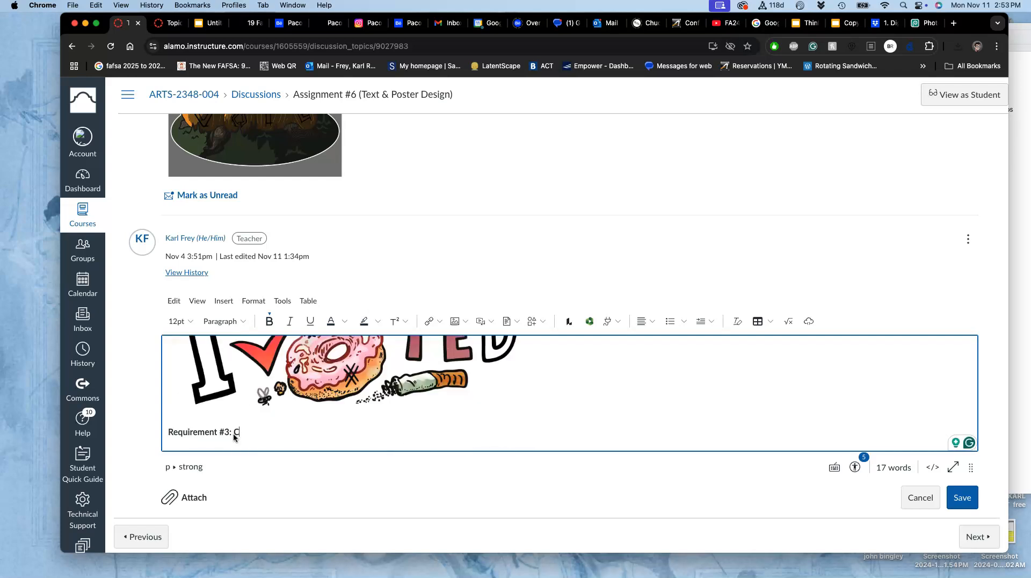
{"action": "type", "text": "OLOR TYPE SOLUTION"}
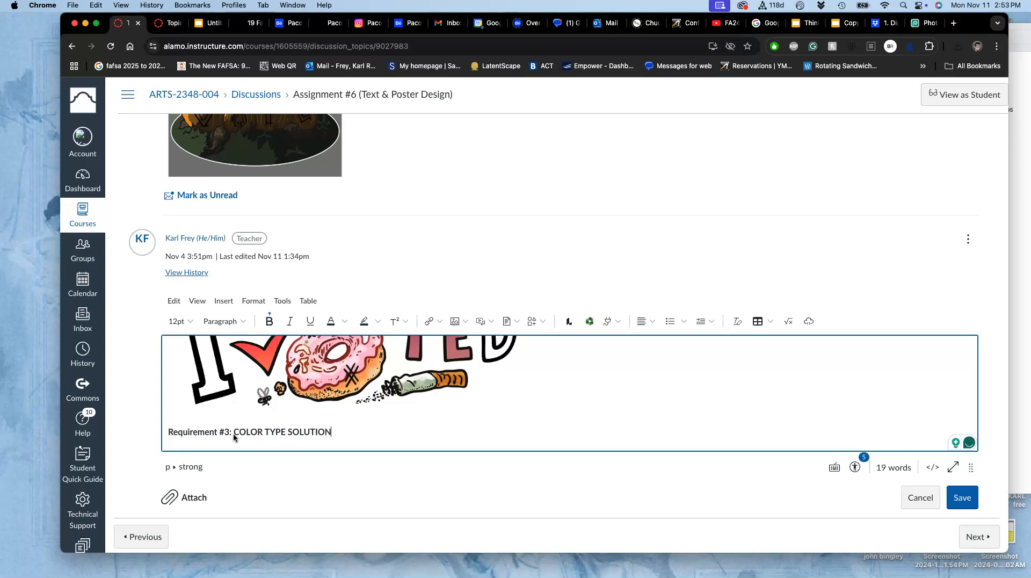
{"action": "key", "text": "Return"}
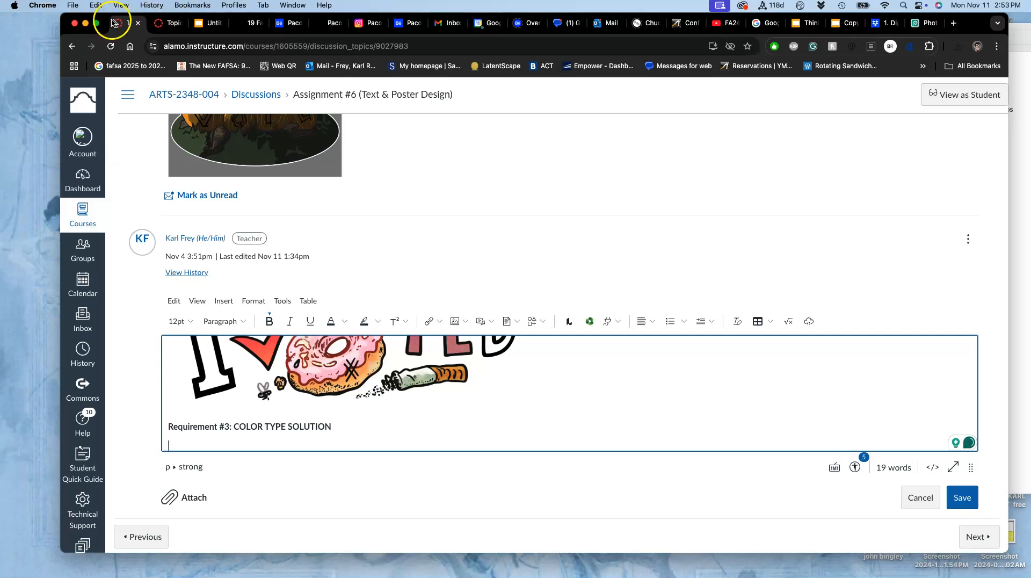
- Move the browser window aside to reach the Finder window and open the Assign #6 folder
{"action": "left_click_drag", "start_coordinate": [113, 23], "coordinate": [122, 67]}
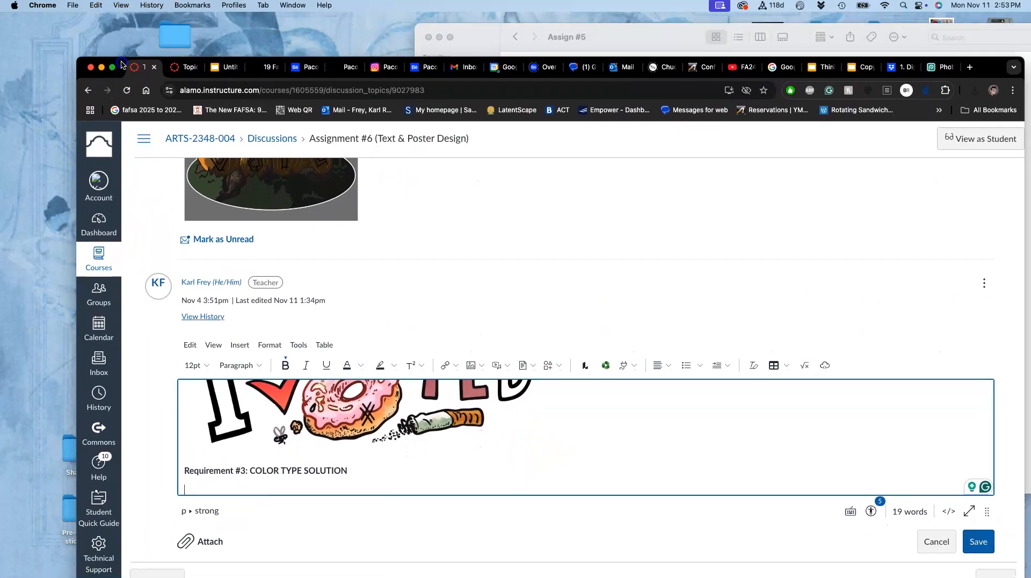
{"action": "left_click", "coordinate": [633, 29]}
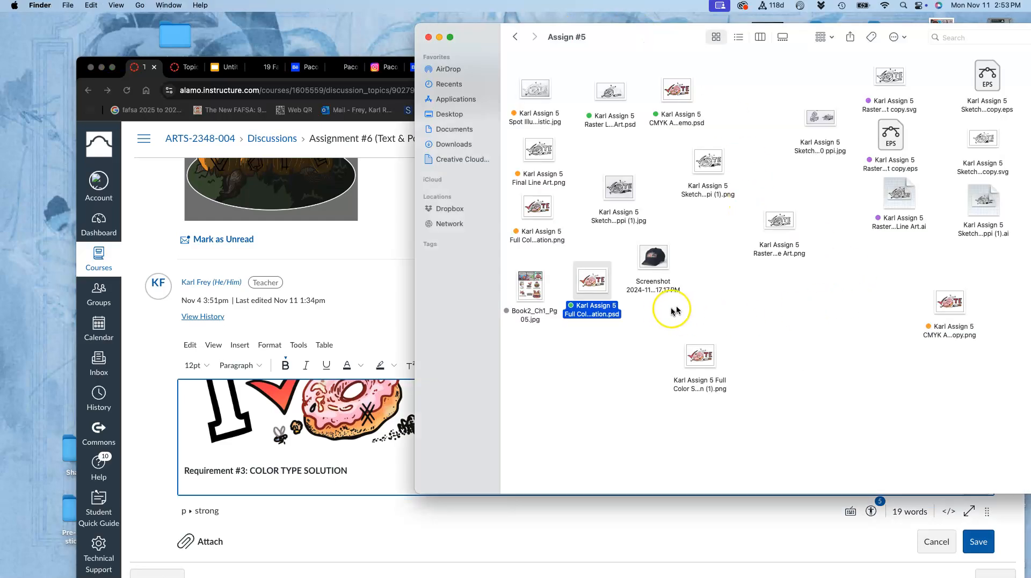
{"action": "left_click", "coordinate": [515, 37]}
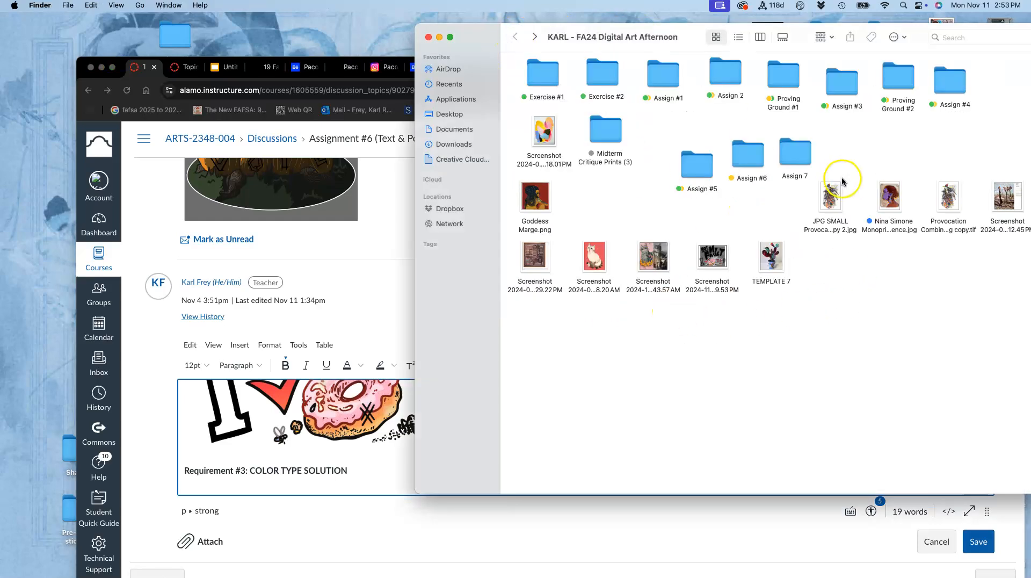
{"action": "left_click", "coordinate": [758, 156]}
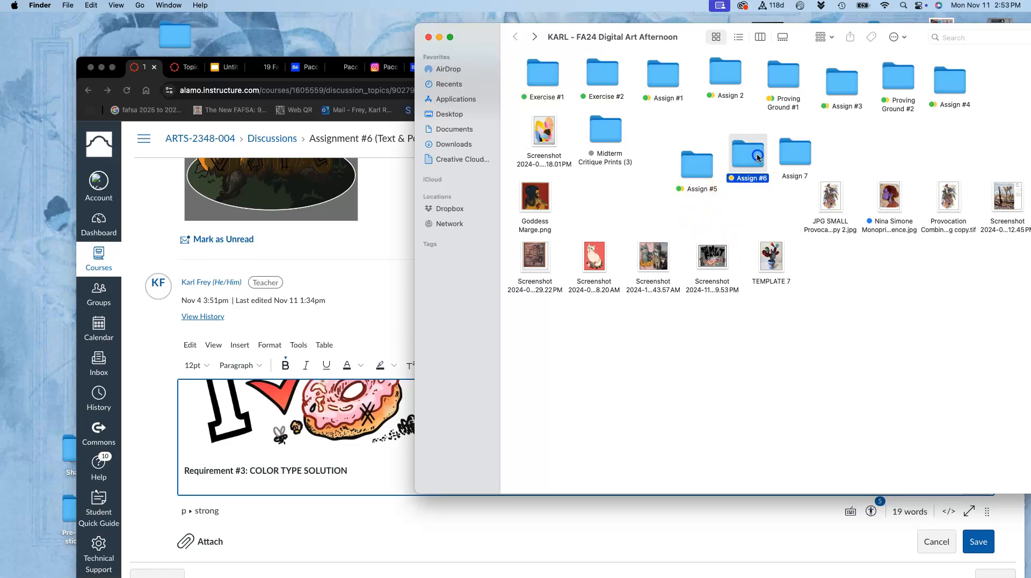
{"action": "double_click", "coordinate": [757, 156]}
- Move the exported Color Type Solution PNG into the Assign #6 folder and tag it orange
{"action": "mouse_move", "coordinate": [11, 486]}
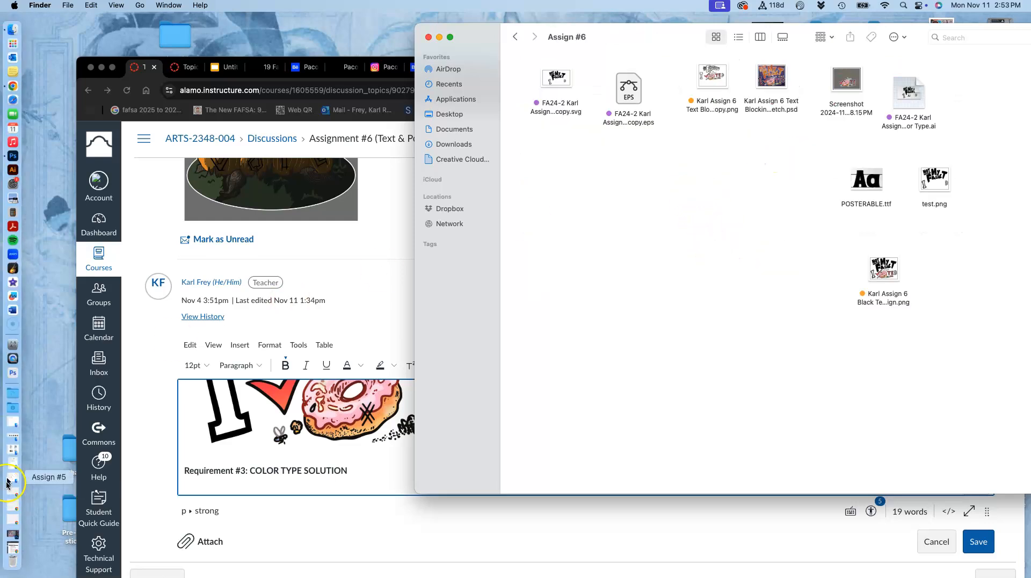
{"action": "left_click", "coordinate": [9, 412]}
{"action": "left_click_drag", "start_coordinate": [72, 171], "coordinate": [612, 200]}
{"action": "right_click", "coordinate": [617, 202]}
{"action": "left_click", "coordinate": [658, 363]}
- Move the Finished Poster JPG into the Assign #6 folder with an orange tag, and tag the Text Blocking Sketch PSD green
{"action": "mouse_move", "coordinate": [9, 368]}
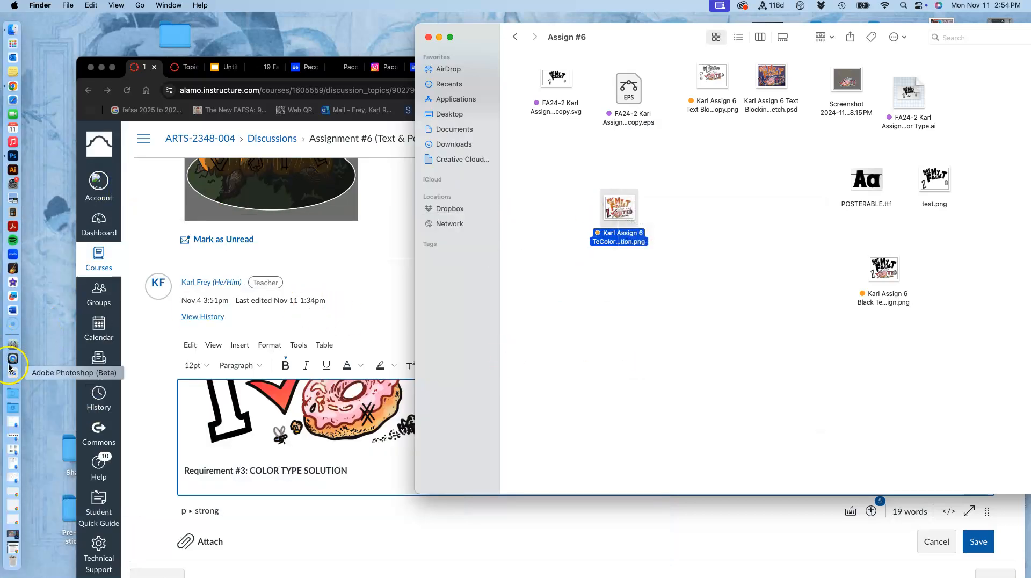
{"action": "left_click", "coordinate": [11, 413]}
{"action": "left_click_drag", "start_coordinate": [86, 176], "coordinate": [679, 266]}
{"action": "right_click", "coordinate": [679, 264]}
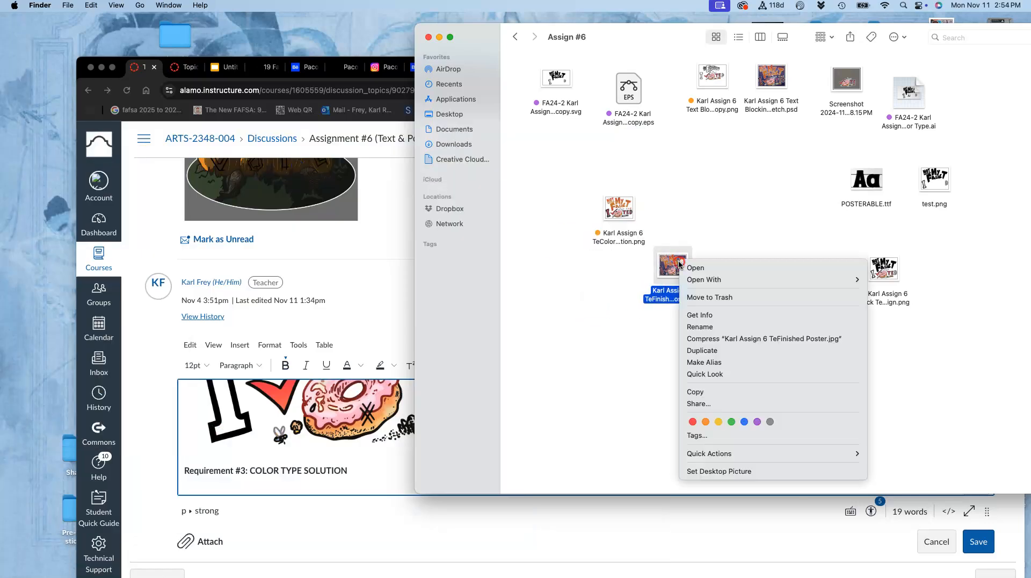
{"action": "left_click", "coordinate": [705, 427]}
{"action": "right_click", "coordinate": [769, 107]}
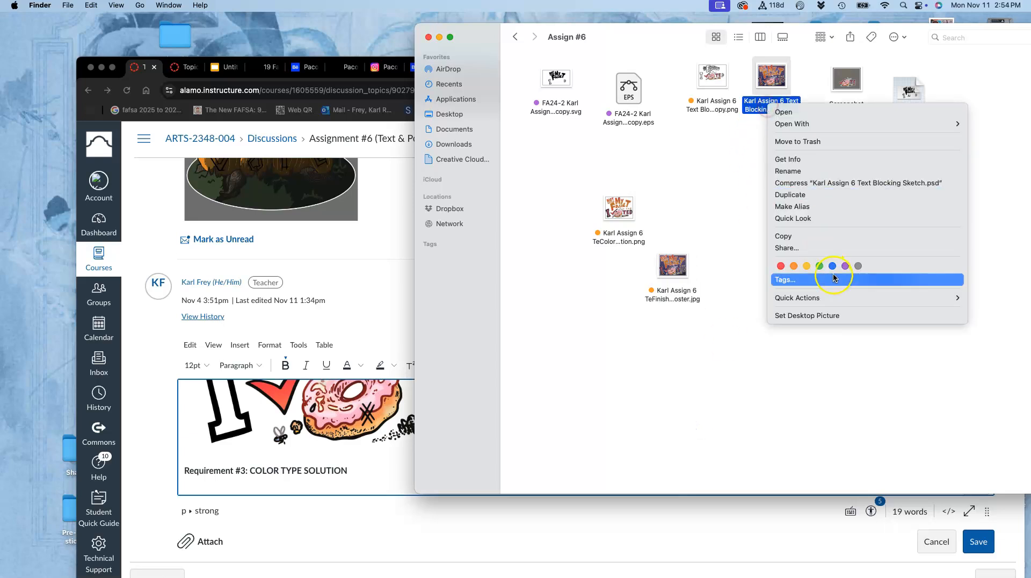
{"action": "left_click", "coordinate": [820, 266]}
- Insert the Color Type Solution PNG from the Assign #6 folder into the Canvas post beneath the Requirement #3 heading
{"action": "left_click", "coordinate": [613, 212]}
{"action": "left_click_drag", "start_coordinate": [613, 211], "coordinate": [391, 444]}
{"action": "scroll", "coordinate": [454, 283], "scroll_direction": "down", "scroll_amount": 3}
{"action": "scroll", "coordinate": [473, 290], "scroll_direction": "down", "scroll_amount": 3}
{"action": "scroll", "coordinate": [495, 298], "scroll_direction": "up", "scroll_amount": 3}
{"action": "scroll", "coordinate": [494, 298], "scroll_direction": "down", "scroll_amount": 3}
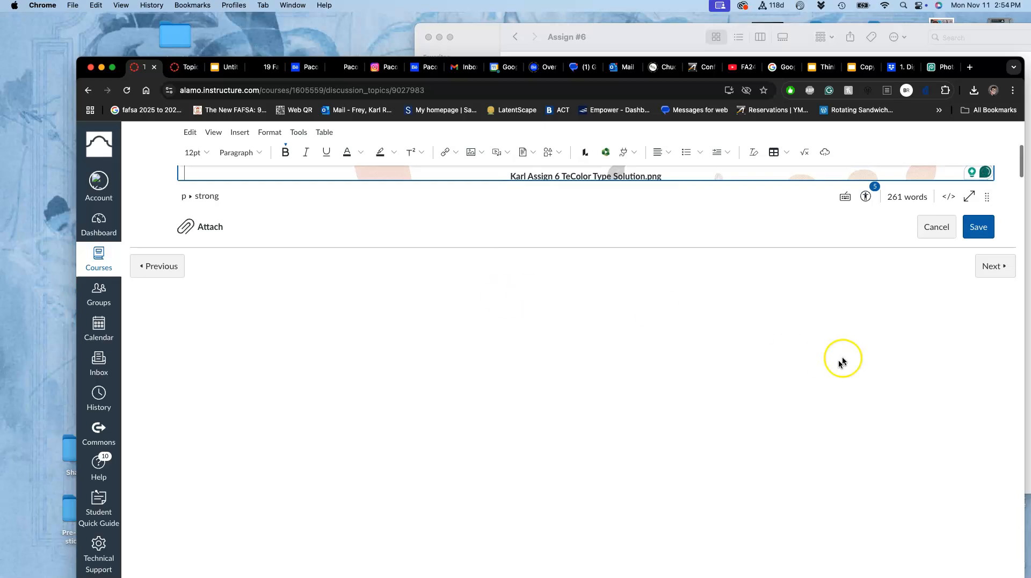
- Make the post's editing area taller and shrink the Color Type Solution image to roughly the size of the image above it
{"action": "left_click_drag", "start_coordinate": [988, 316], "coordinate": [985, 511]}
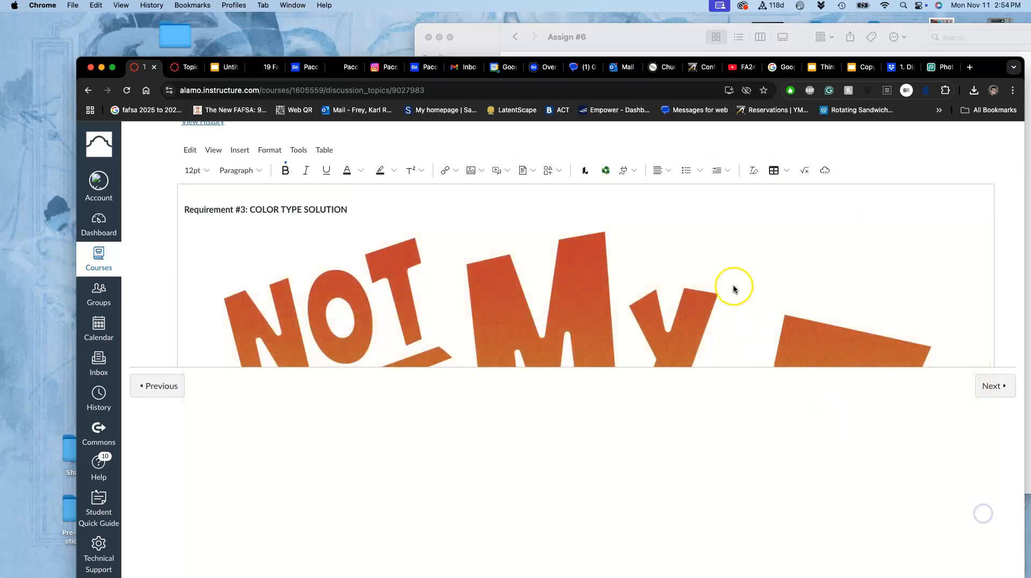
{"action": "scroll", "coordinate": [733, 288], "scroll_direction": "down", "scroll_amount": 10}
{"action": "scroll", "coordinate": [735, 288], "scroll_direction": "up", "scroll_amount": 5}
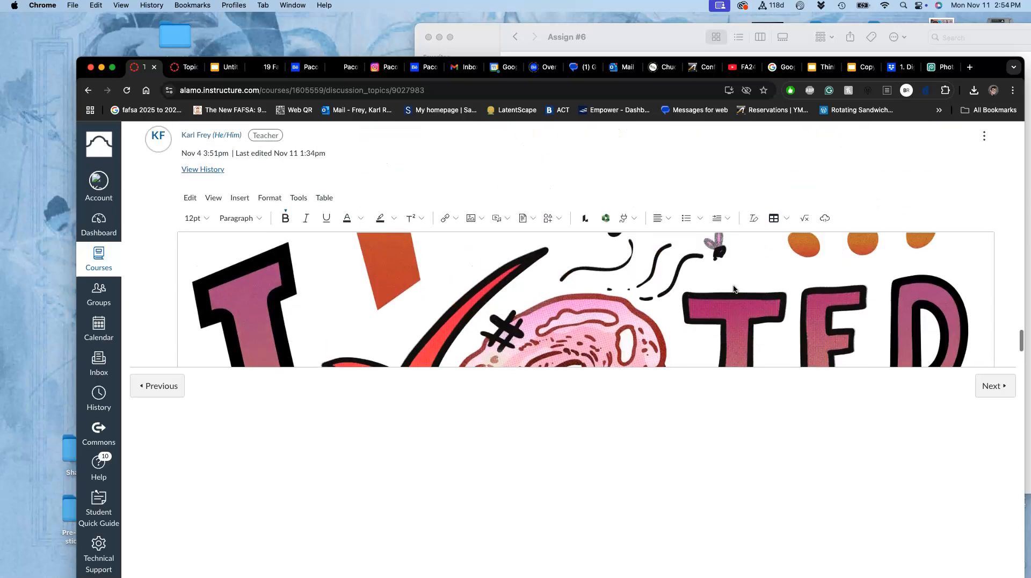
{"action": "scroll", "coordinate": [734, 289], "scroll_direction": "up", "scroll_amount": 10}
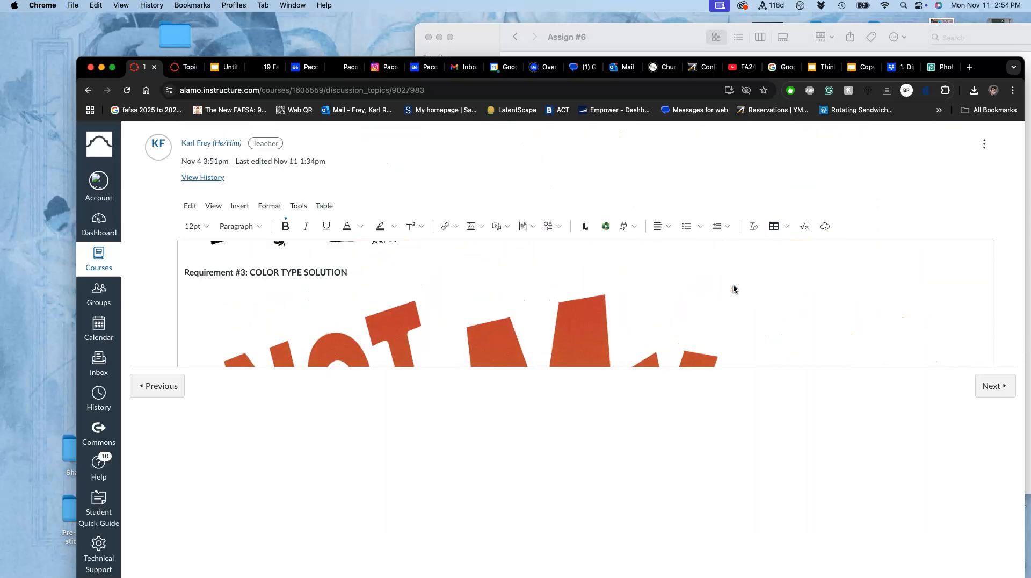
{"action": "scroll", "coordinate": [734, 290], "scroll_direction": "up", "scroll_amount": 2}
{"action": "left_click", "coordinate": [681, 336]}
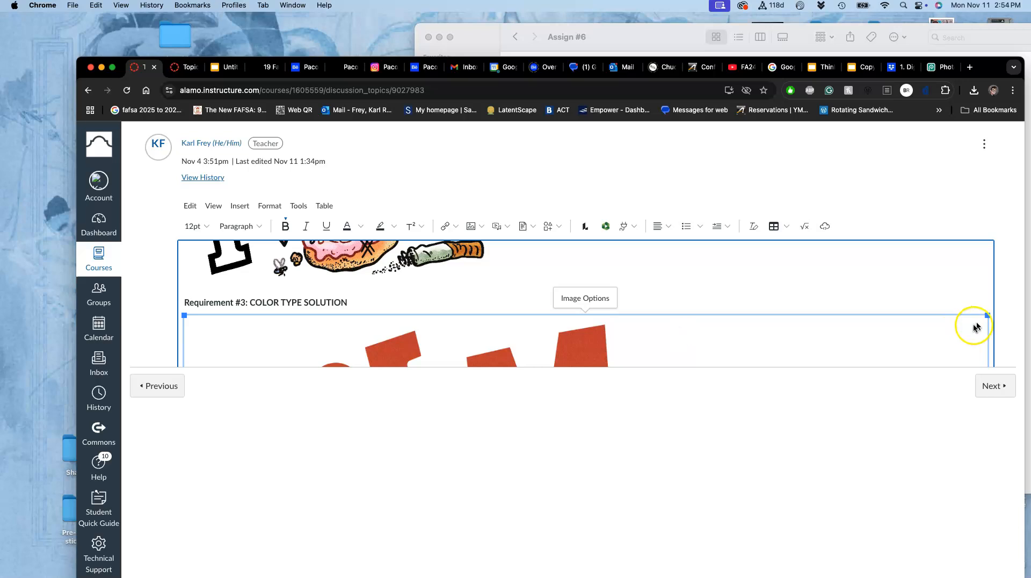
{"action": "left_click_drag", "start_coordinate": [986, 315], "coordinate": [517, 297]}
- Add the heading "Requirement #4: FINISHED POSTER (with colored and textured background and white border):" below the Color Type Solution image
{"action": "scroll", "coordinate": [482, 341], "scroll_direction": "down", "scroll_amount": 5}
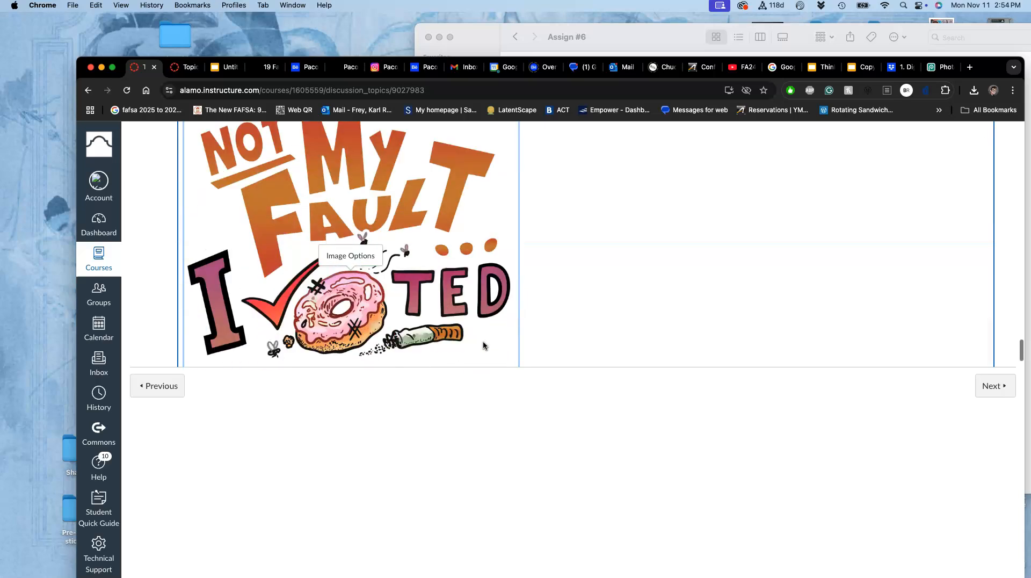
{"action": "scroll", "coordinate": [483, 340], "scroll_direction": "down", "scroll_amount": 3}
{"action": "left_click", "coordinate": [531, 279]}
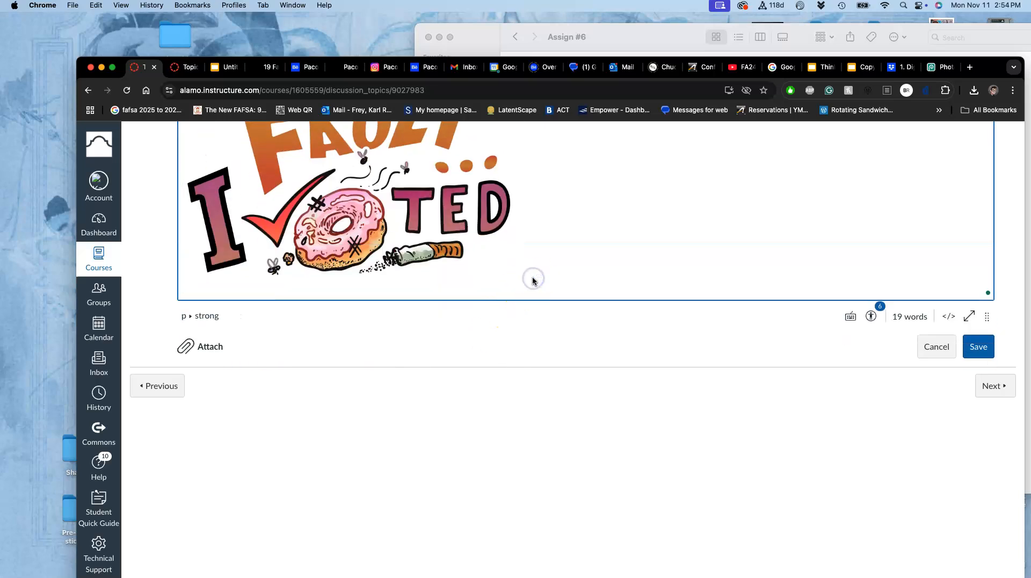
{"action": "type", "text": "Requirement #1: Text Blocking Sketch:"}
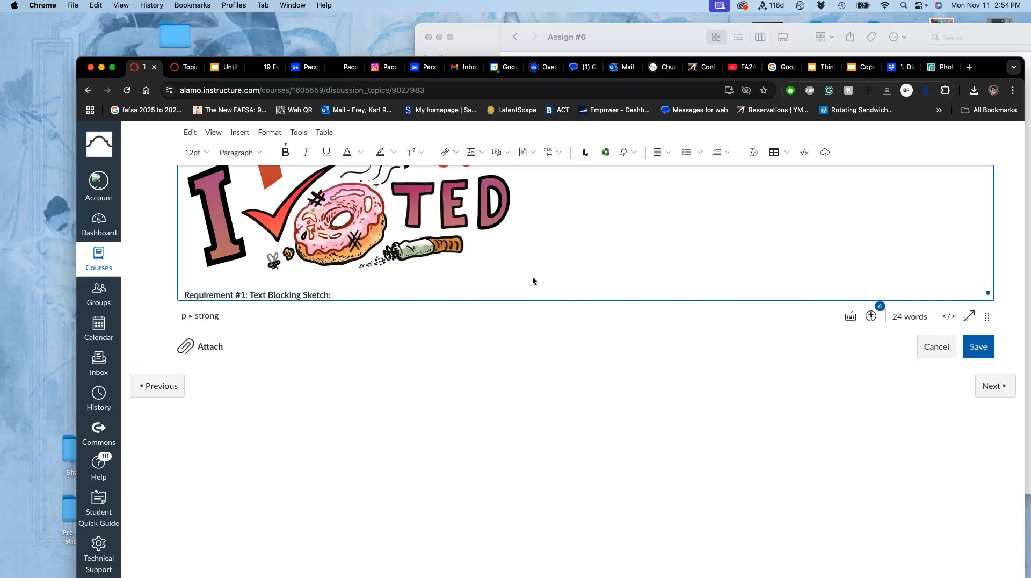
{"action": "scroll", "coordinate": [533, 280], "scroll_direction": "down", "scroll_amount": 1}
{"action": "left_click", "coordinate": [243, 283]}
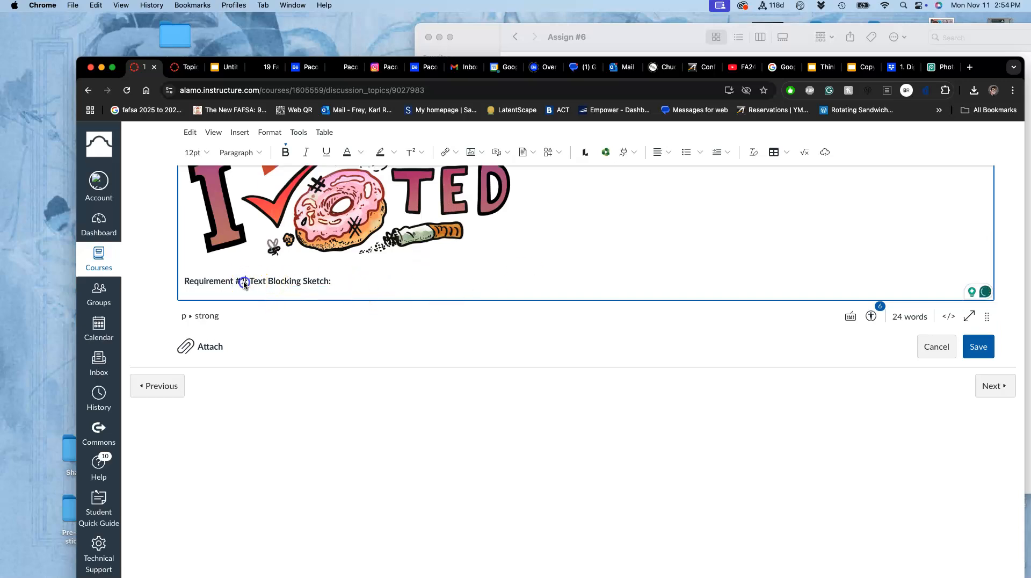
{"action": "left_click_drag", "start_coordinate": [332, 280], "coordinate": [266, 284]}
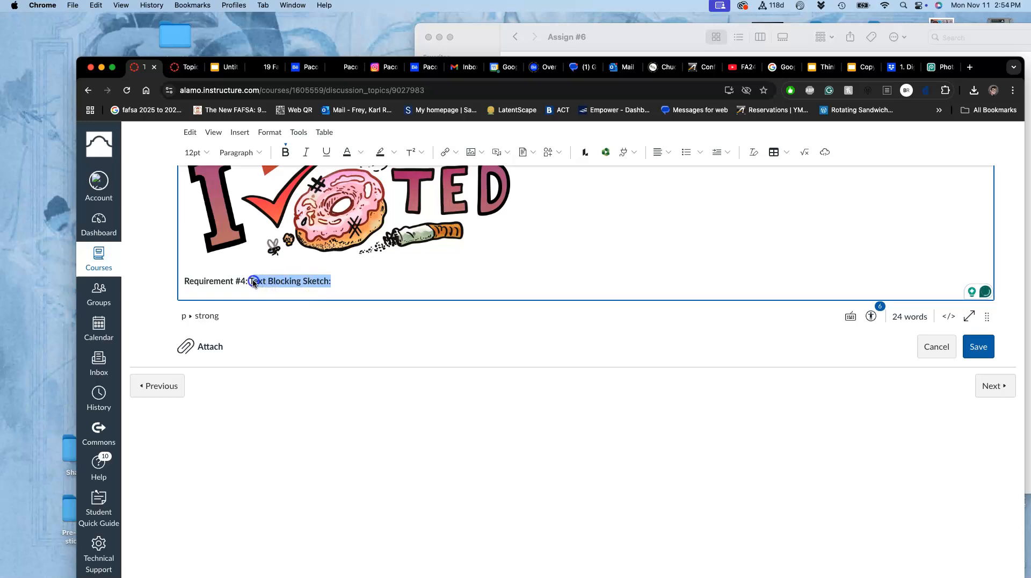
{"action": "type", "text": "TER (with colored and t"}
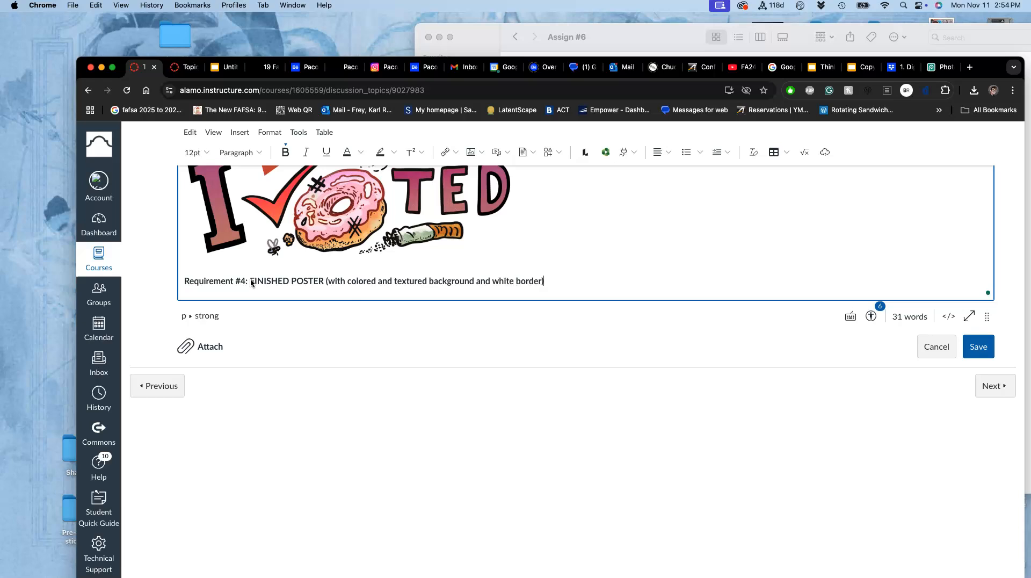
{"action": "key", "text": "Return"}
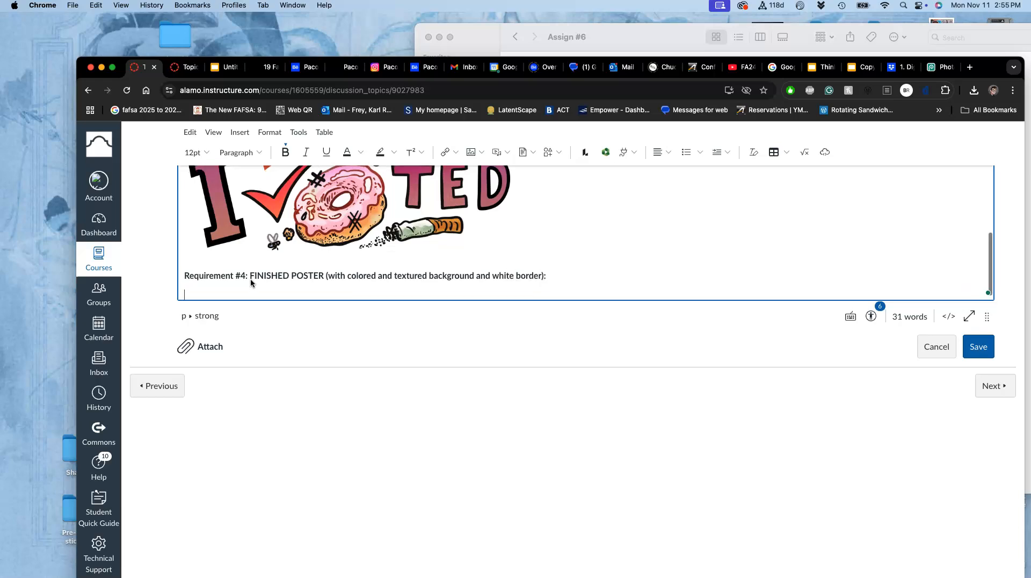
- Insert the Finished Poster JPG beneath the Requirement #4 heading, shrink it to match the other images, and save the post
{"action": "left_click", "coordinate": [611, 39]}
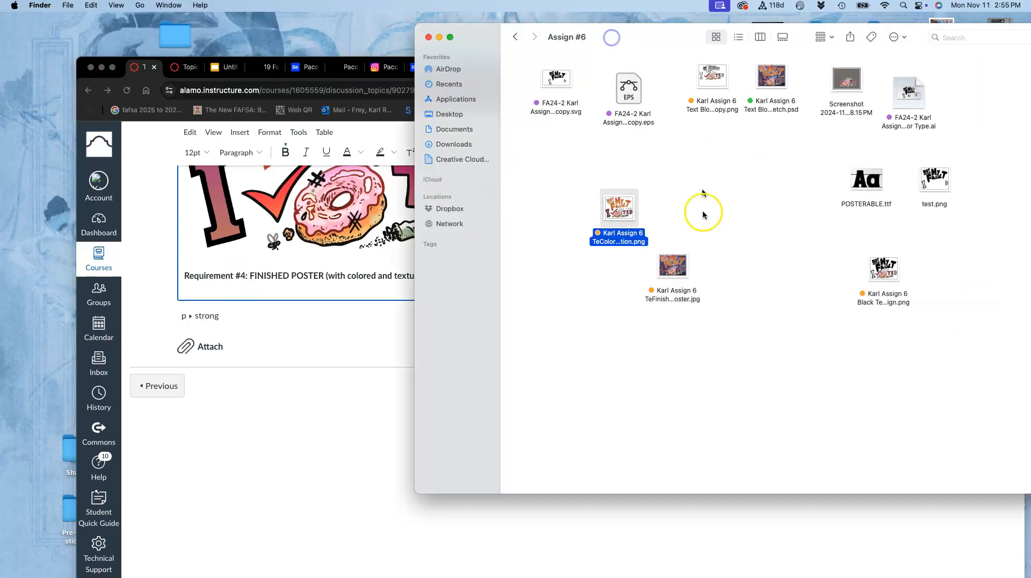
{"action": "left_click_drag", "start_coordinate": [685, 275], "coordinate": [272, 294]}
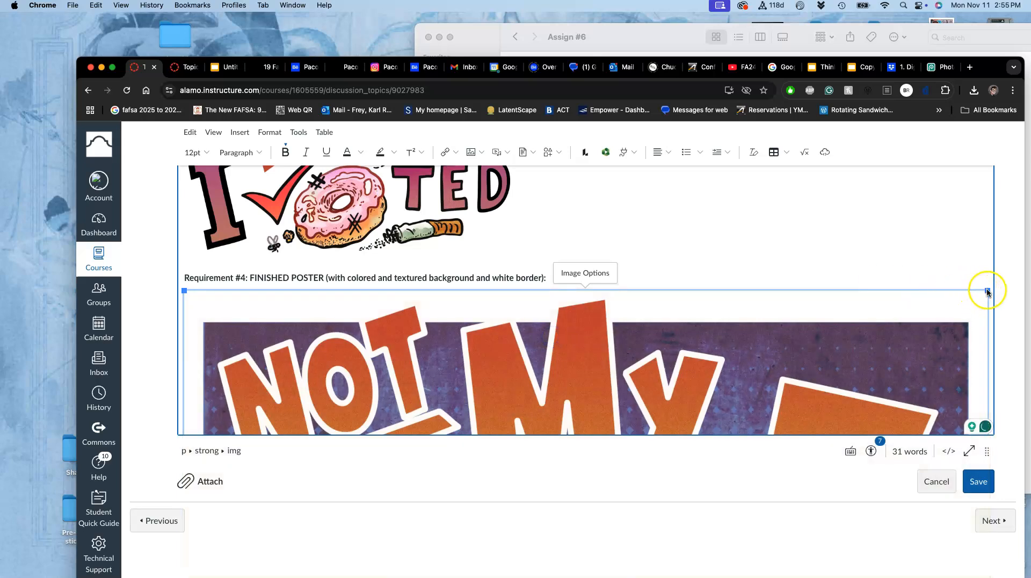
{"action": "left_click_drag", "start_coordinate": [986, 290], "coordinate": [511, 325]}
{"action": "left_click", "coordinate": [977, 473]}
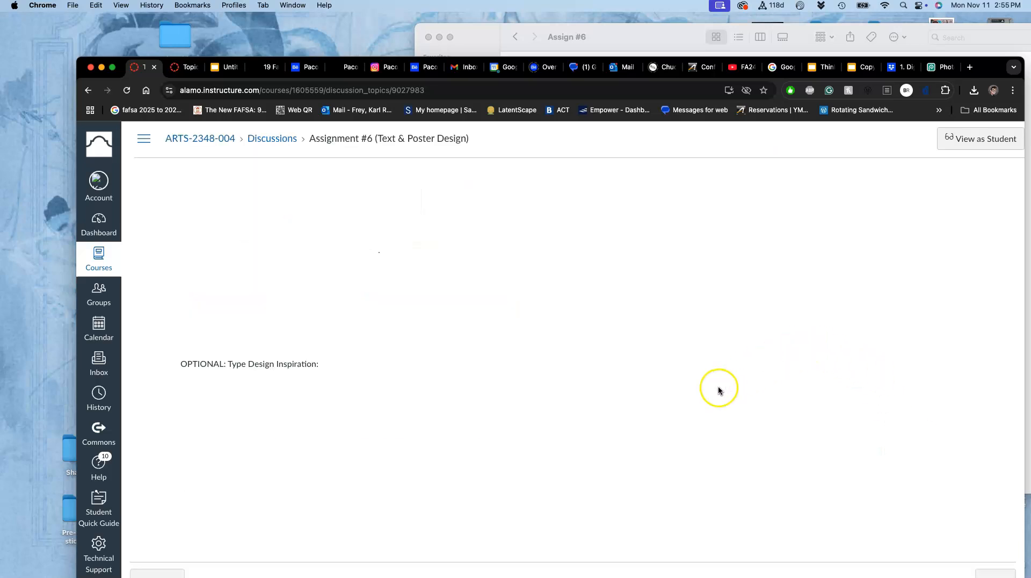
- Review the headings and images of all requirements in the saved post, and check the files in the Assign #6 folder
{"action": "scroll", "coordinate": [644, 363], "scroll_direction": "down", "scroll_amount": 4}
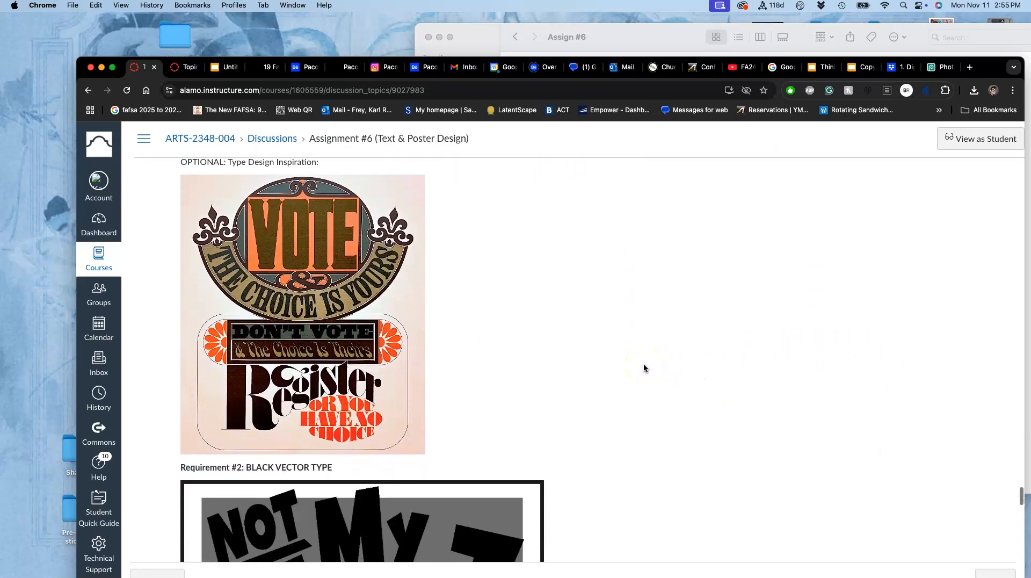
{"action": "scroll", "coordinate": [644, 363], "scroll_direction": "down", "scroll_amount": 10}
{"action": "scroll", "coordinate": [643, 364], "scroll_direction": "down", "scroll_amount": 4}
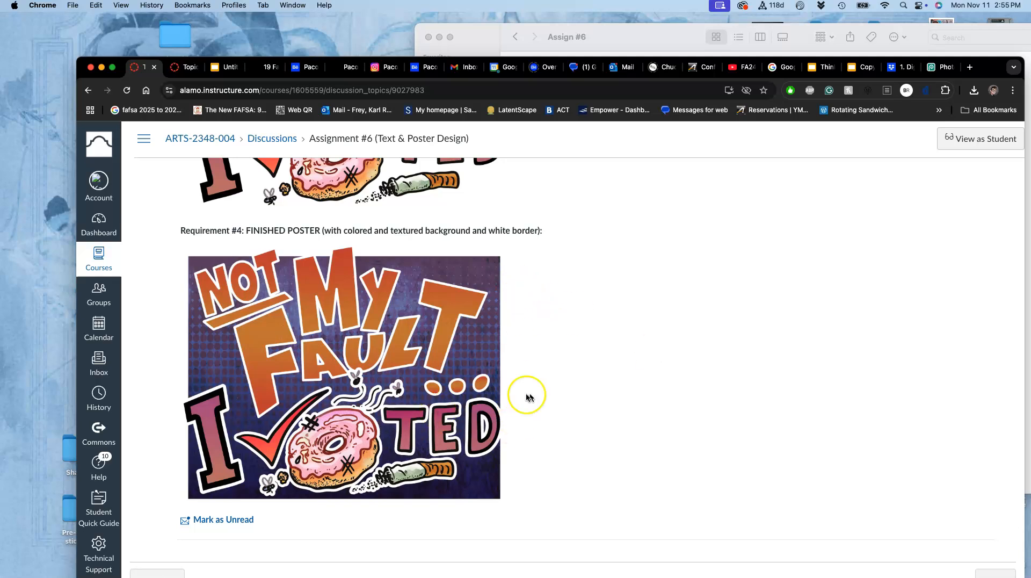
{"action": "scroll", "coordinate": [489, 410], "scroll_direction": "up", "scroll_amount": 2}
{"action": "scroll", "coordinate": [489, 411], "scroll_direction": "up", "scroll_amount": 4}
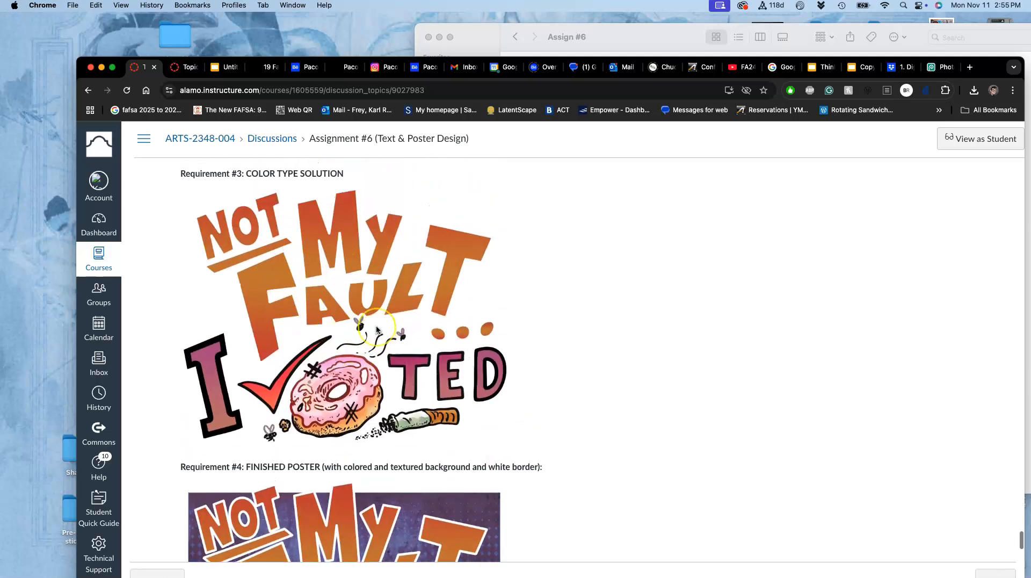
{"action": "scroll", "coordinate": [376, 329], "scroll_direction": "up", "scroll_amount": 4}
{"action": "scroll", "coordinate": [376, 328], "scroll_direction": "up", "scroll_amount": 15}
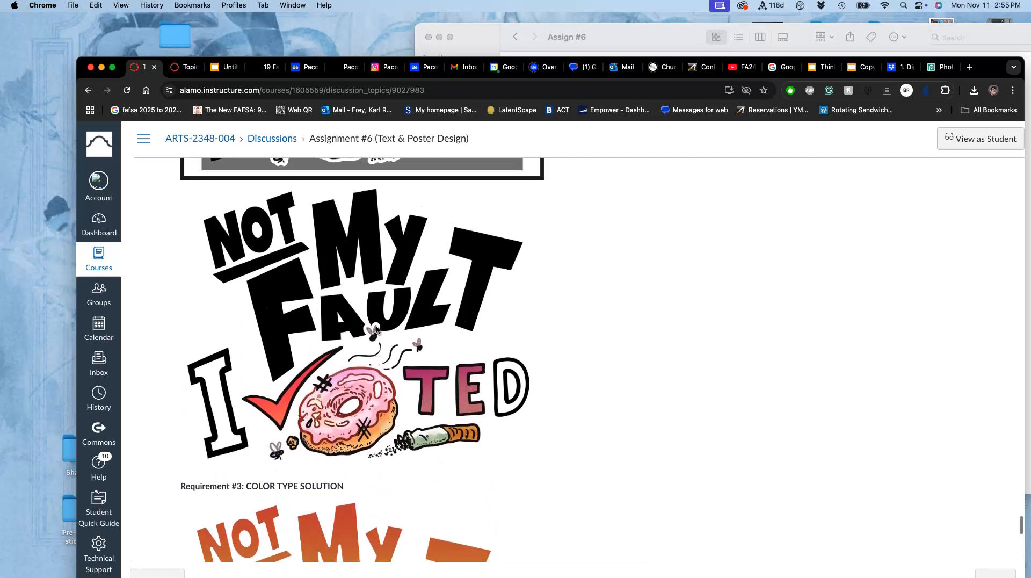
{"action": "scroll", "coordinate": [376, 329], "scroll_direction": "down", "scroll_amount": 10}
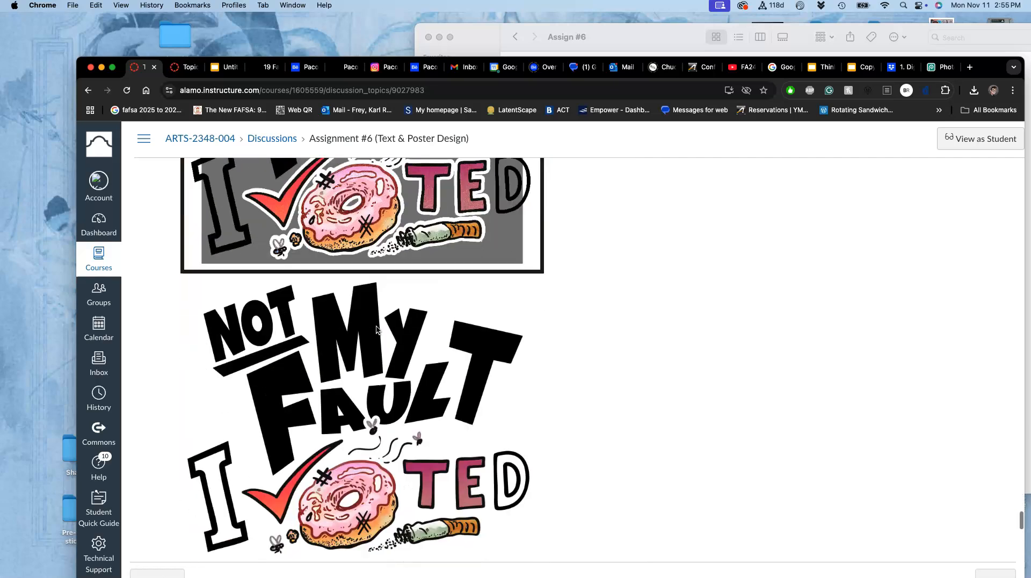
{"action": "scroll", "coordinate": [459, 364], "scroll_direction": "down", "scroll_amount": 4}
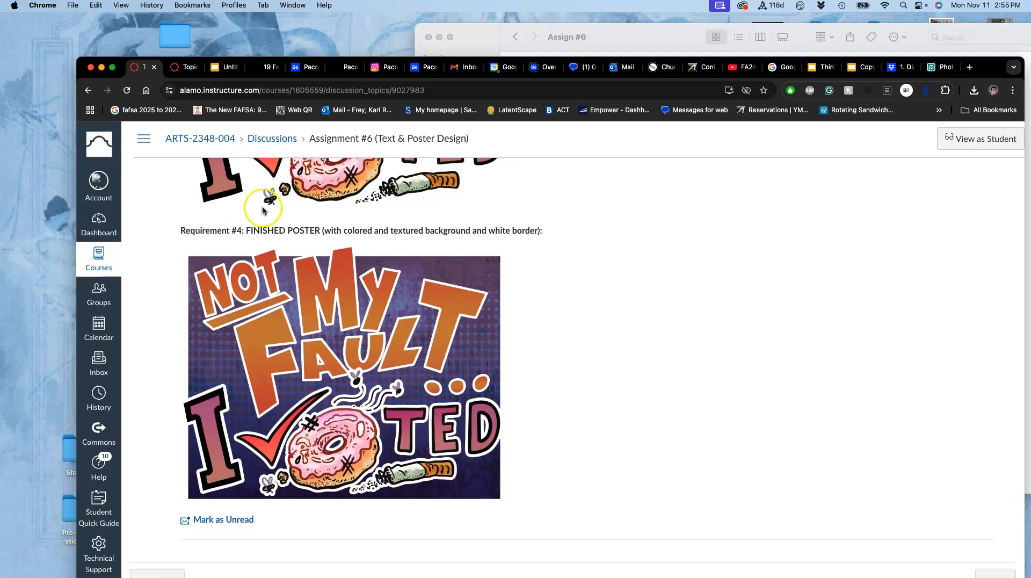
{"action": "left_click", "coordinate": [631, 45]}
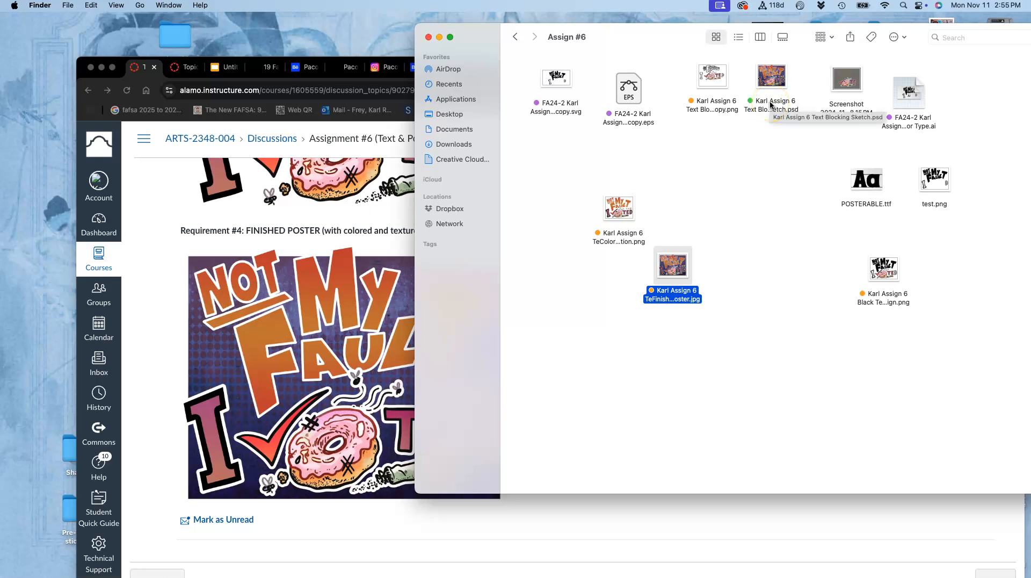
{"action": "left_click", "coordinate": [322, 231]}
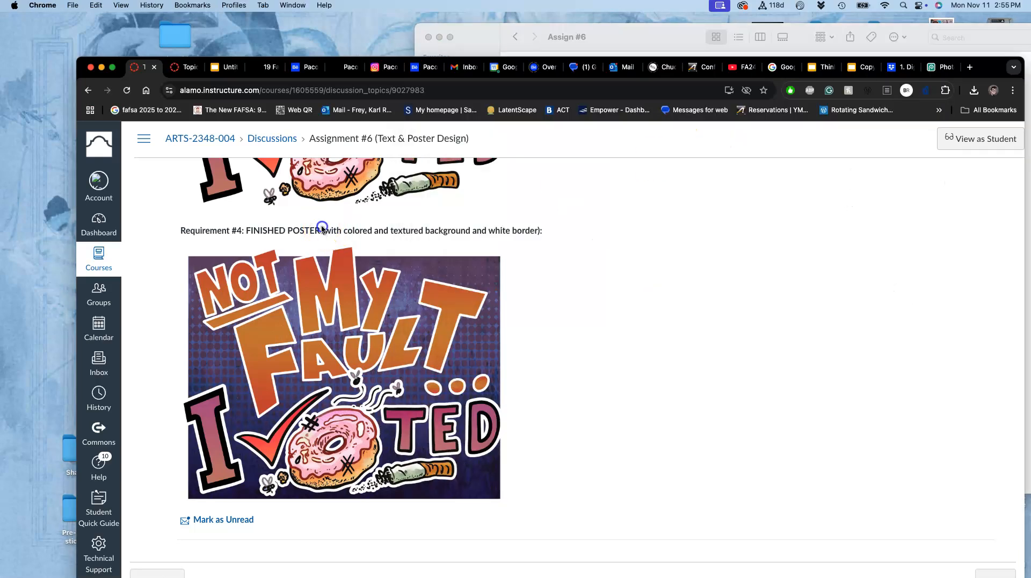